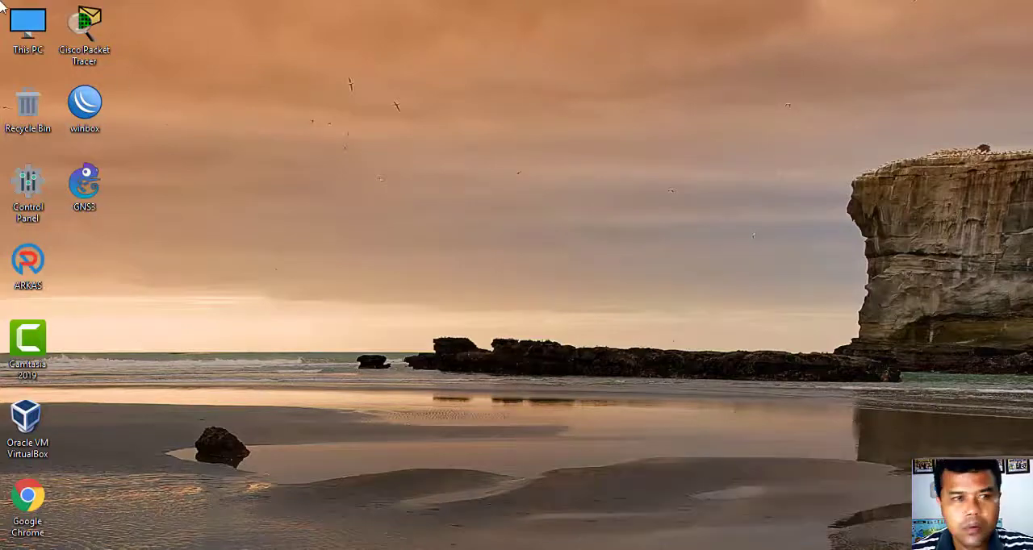
- Open Cisco Packet Tracer and place two generic Router-PT routers side by side in the workspace
double_click(98, 32)
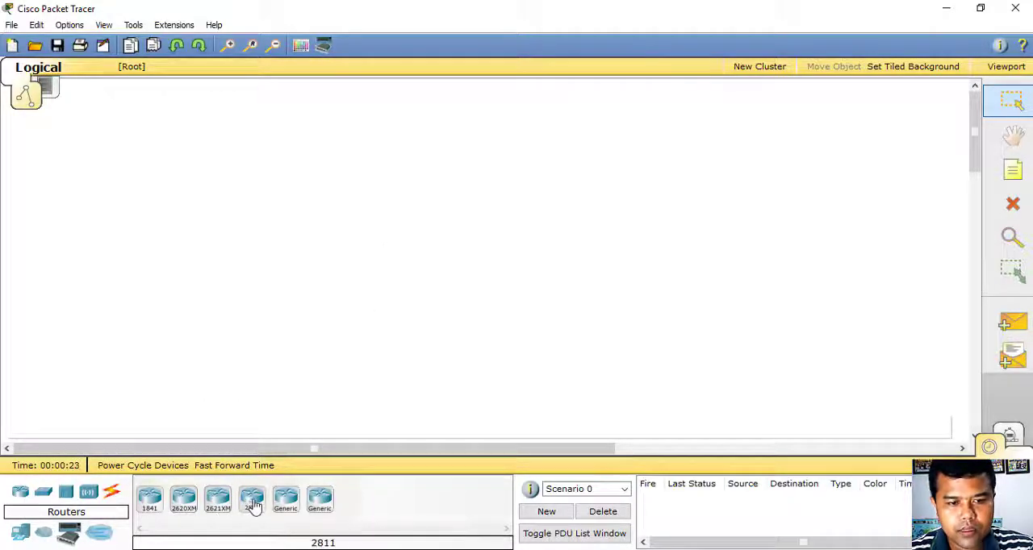
left_click(288, 509)
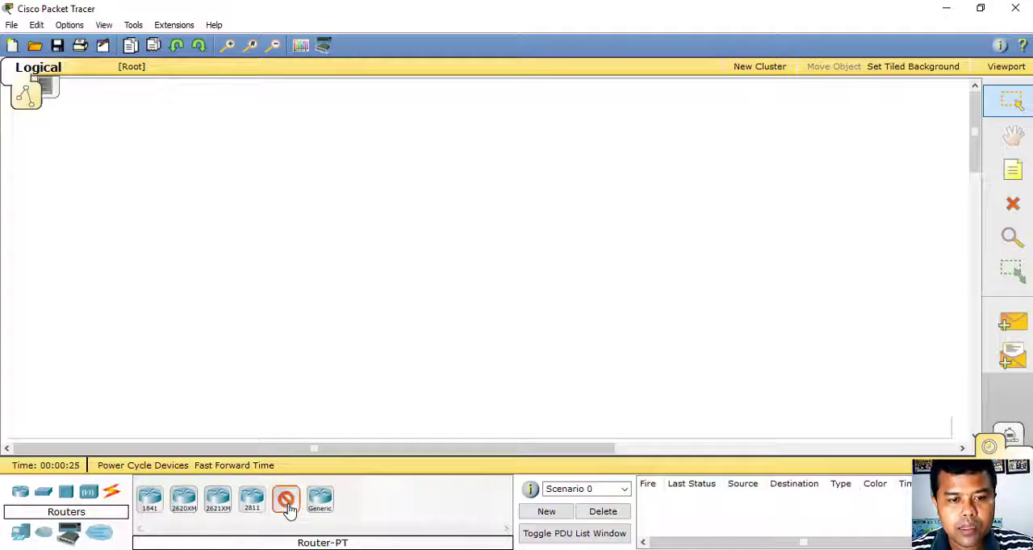
left_click(358, 231)
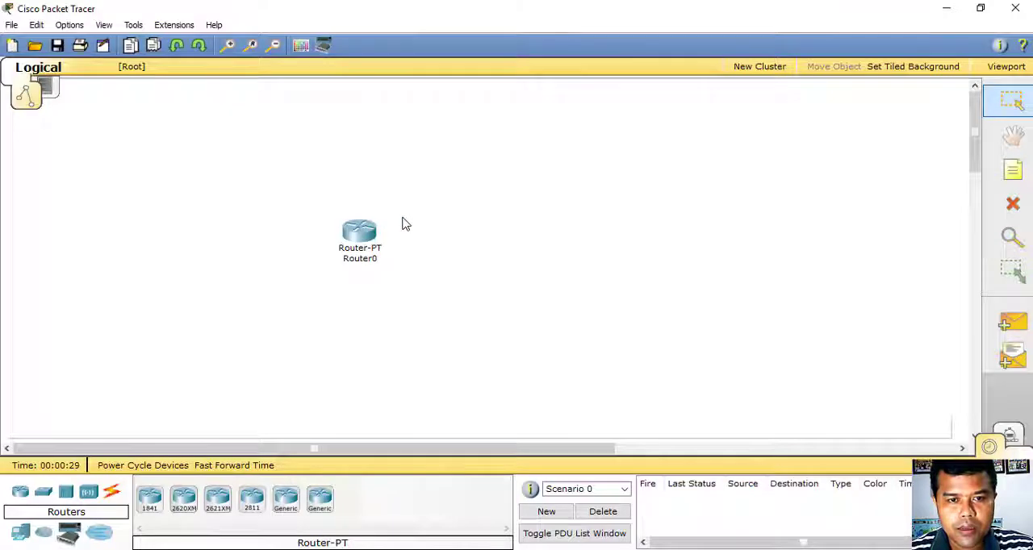
left_click(285, 504)
left_click(519, 231)
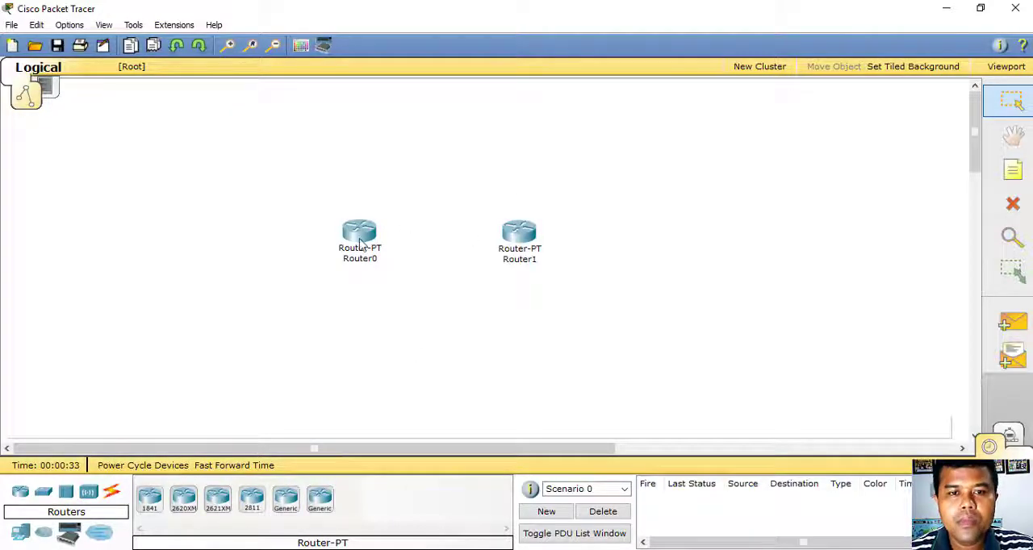
left_click_drag(363, 242, 342, 242)
mouse_move(525, 240)
left_mouse_down()
mouse_move(513, 239)
mouse_move(522, 234)
left_mouse_up()
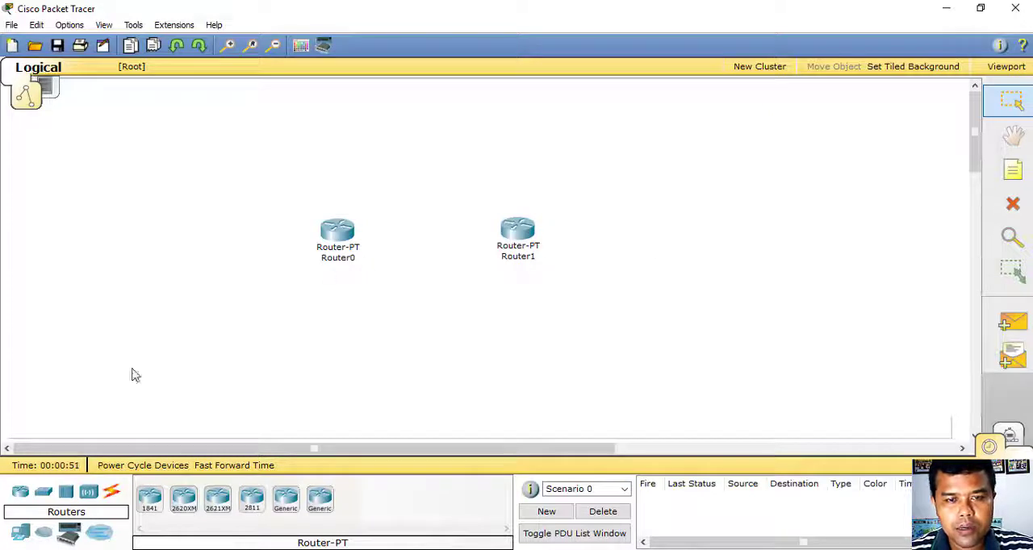
- Add two generic PC-PT end devices, one below Router0 and one below Router1
left_click(19, 536)
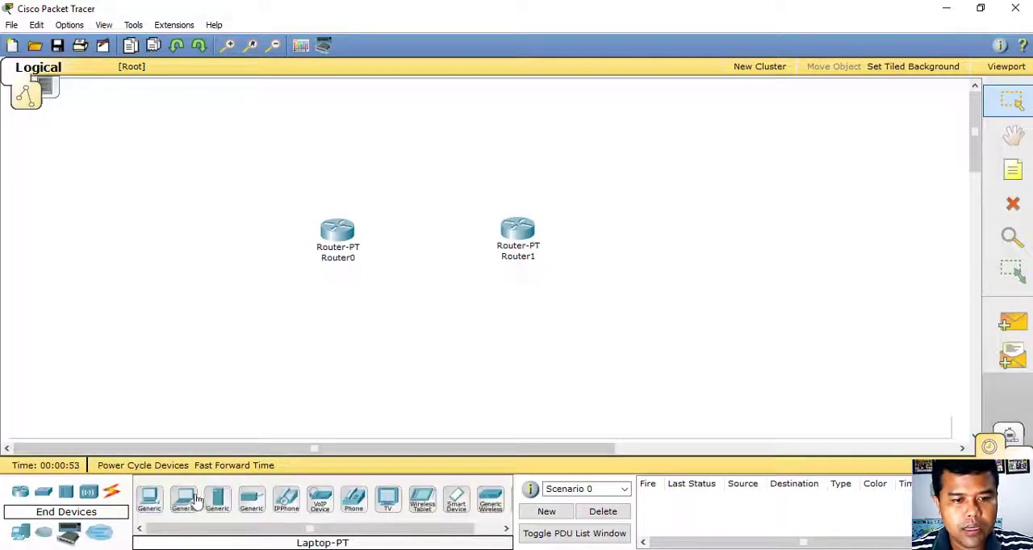
left_click(147, 501)
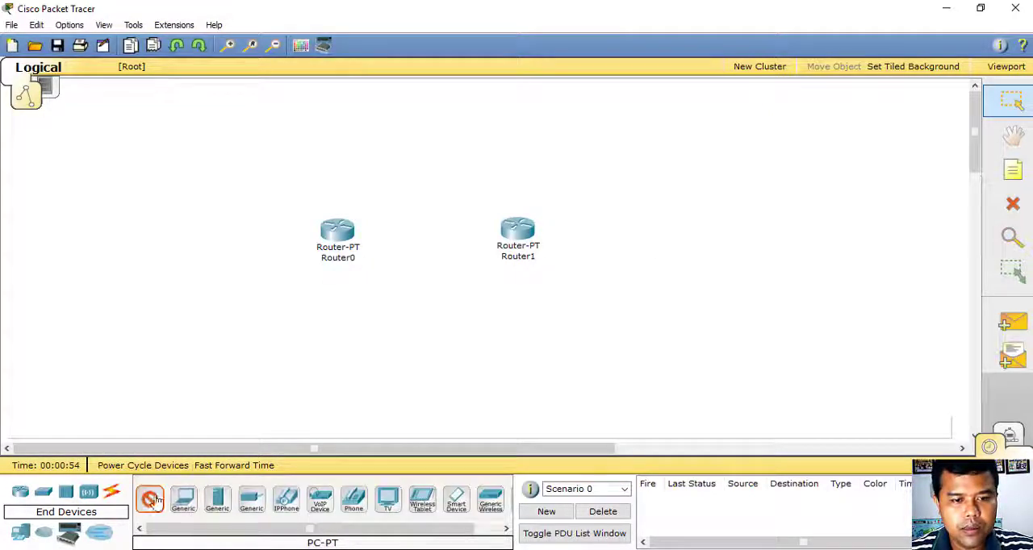
left_click(316, 358)
left_click(148, 500)
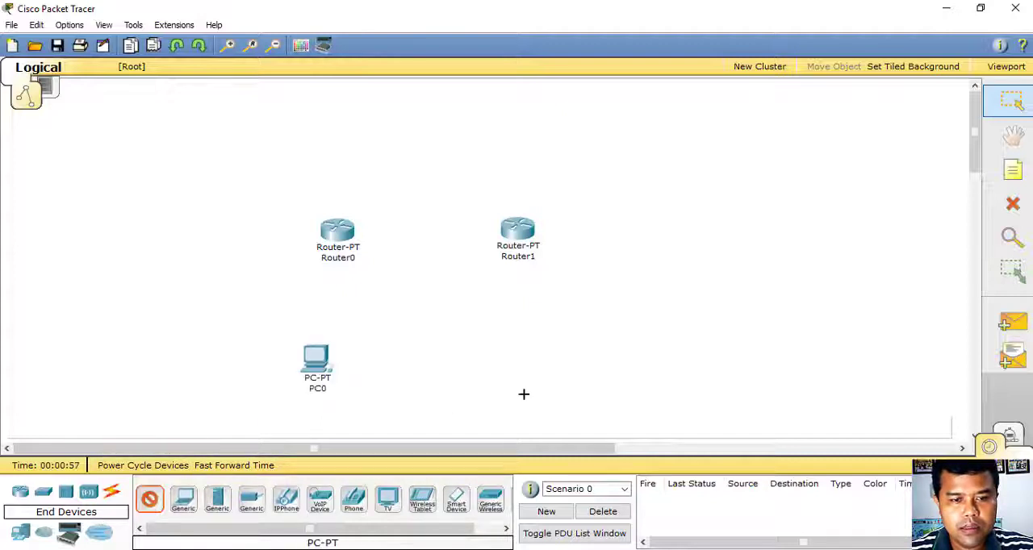
left_click(548, 353)
- Spread out the topology by moving both routers higher and the two PCs farther apart
left_click_drag(350, 242, 349, 194)
mouse_move(509, 243)
left_mouse_down()
mouse_move(546, 177)
mouse_move(549, 188)
left_mouse_up()
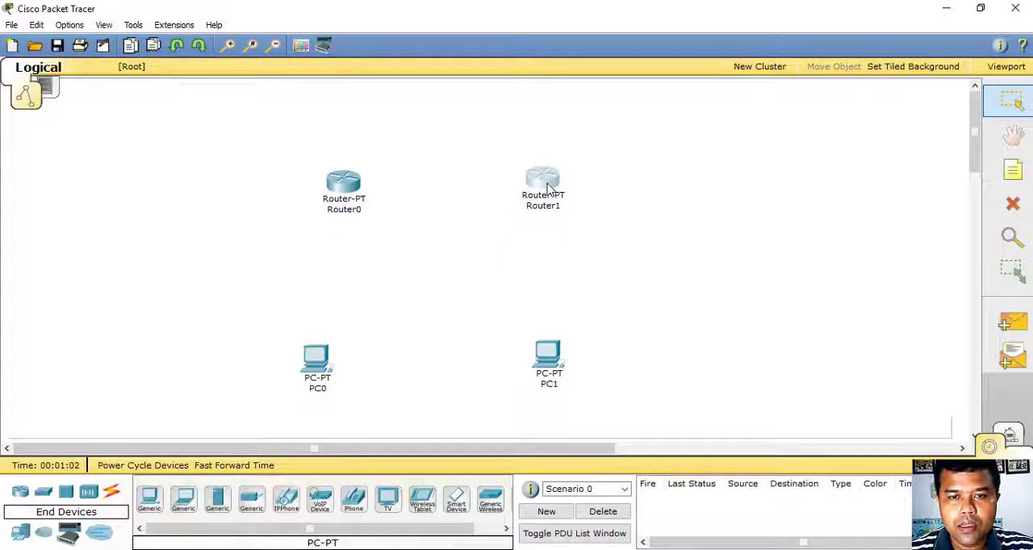
left_click(315, 367)
left_click_drag(315, 367, 271, 367)
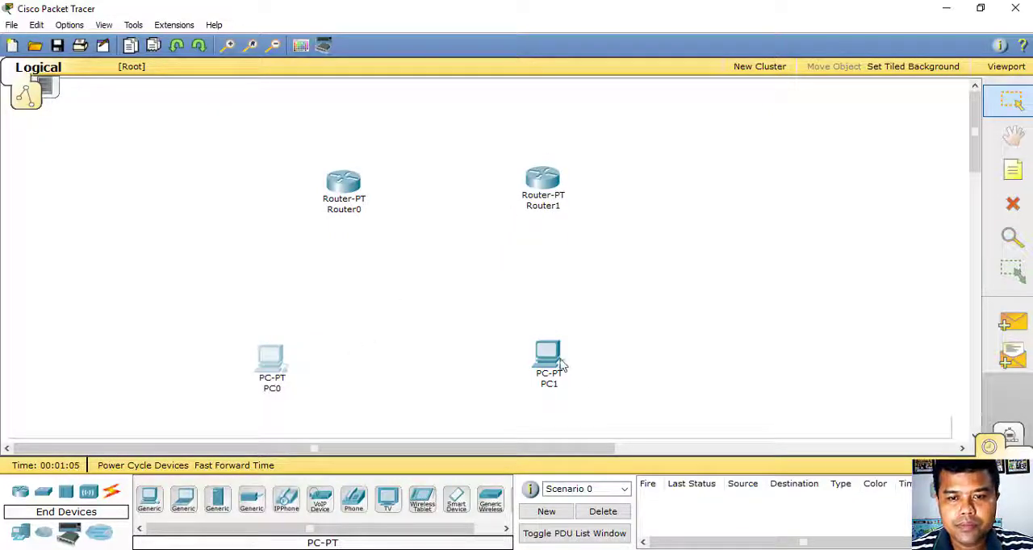
left_click_drag(565, 365, 633, 364)
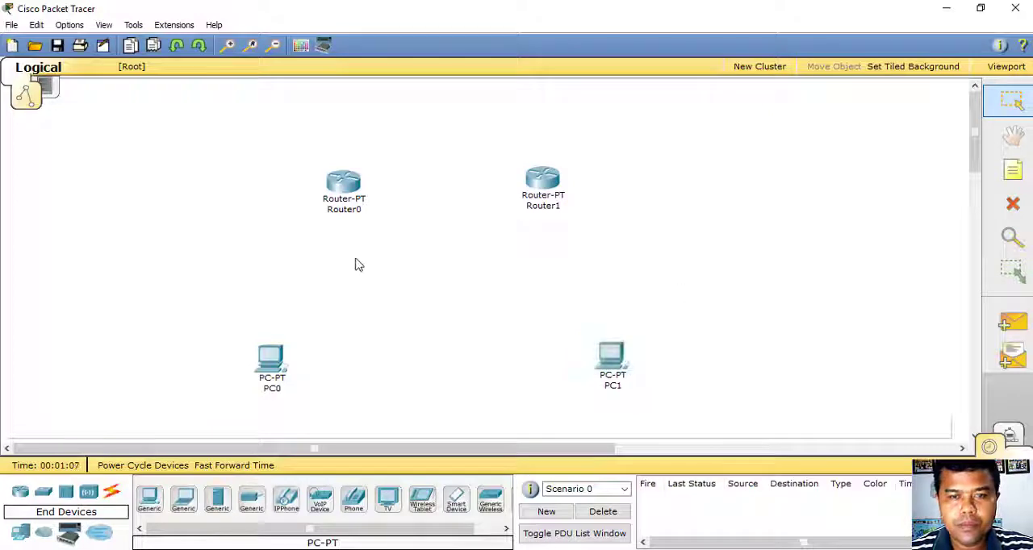
- Connect Router0 to PC0 and Router1 to PC1 using the automatically chosen connection type
left_click(115, 497)
left_click(149, 500)
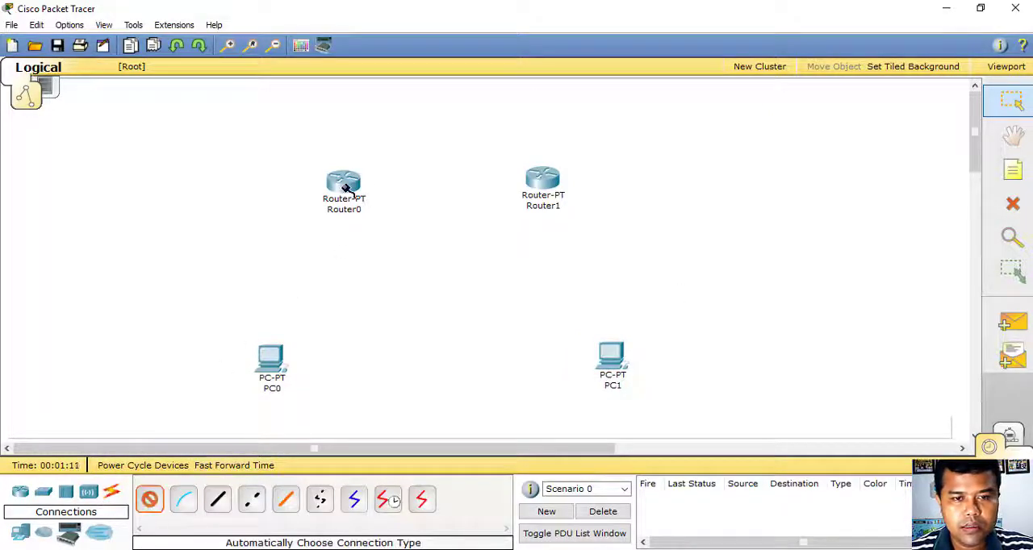
left_click(345, 185)
left_click(271, 359)
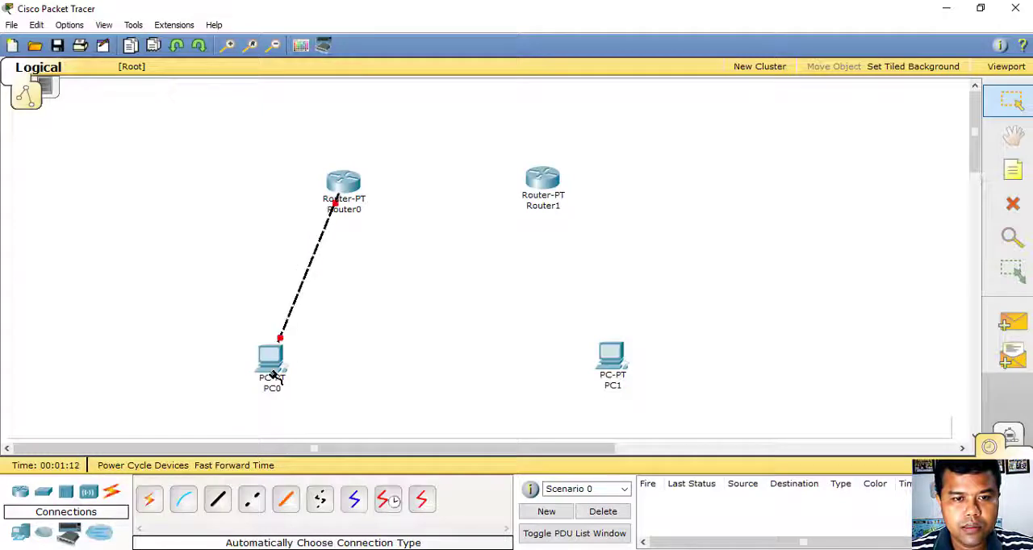
left_click(149, 500)
left_click(543, 179)
left_click(611, 357)
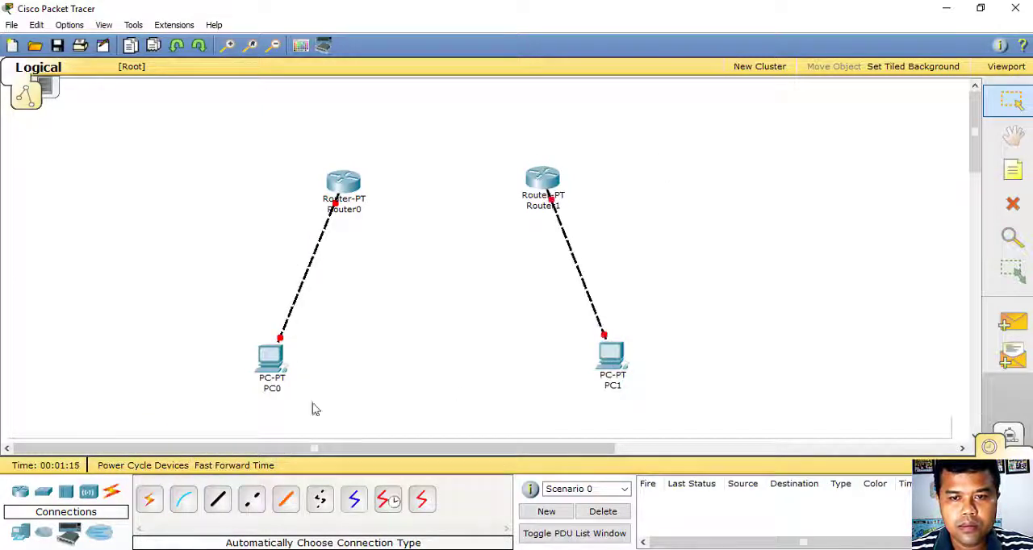
- Link Router0 to Router1 using the automatically chosen connection type
left_click(150, 499)
left_click(345, 181)
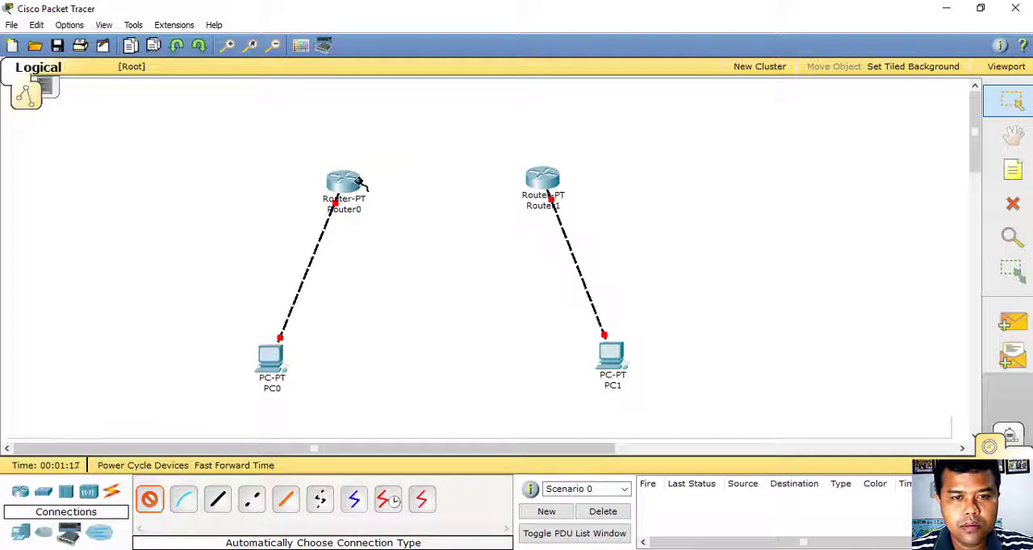
left_click(543, 179)
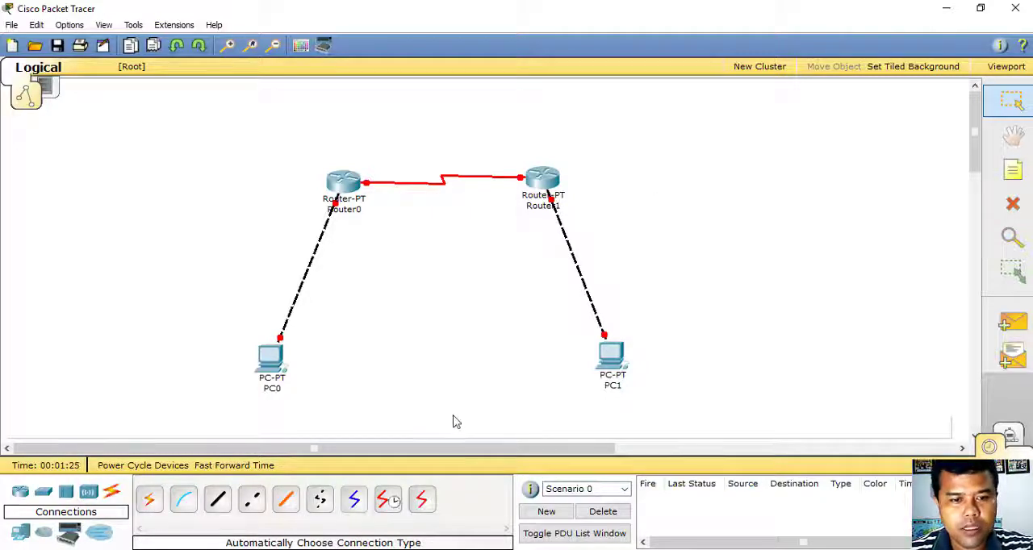
- Add a note reading 10.10.10.1/30 beside Router0's end of the link between the routers
left_click(1013, 170)
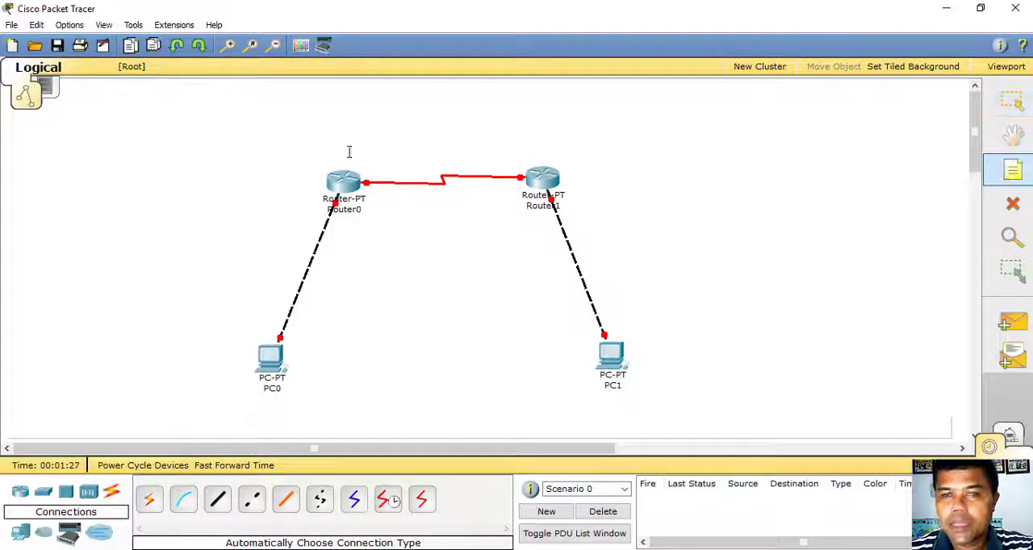
left_click(362, 163)
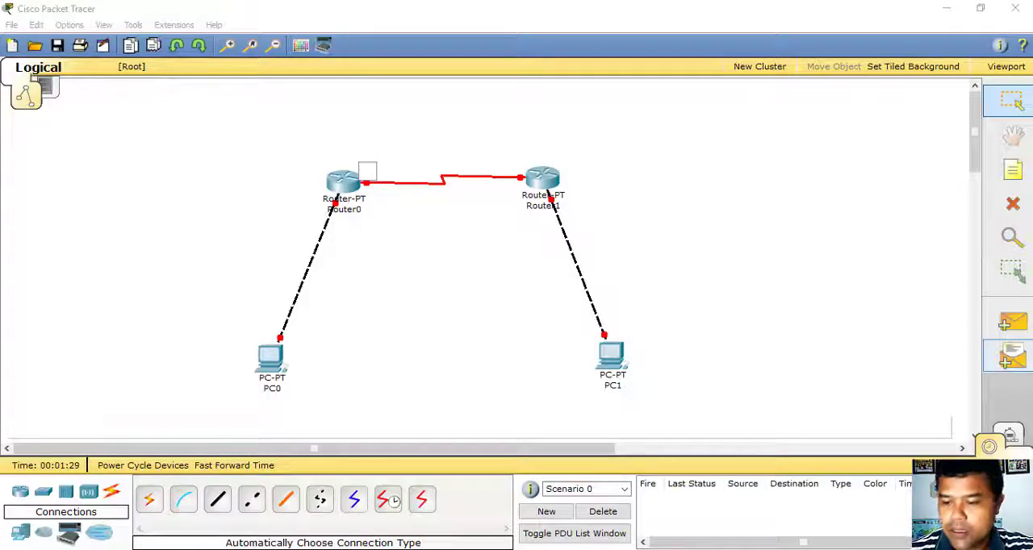
type("10")
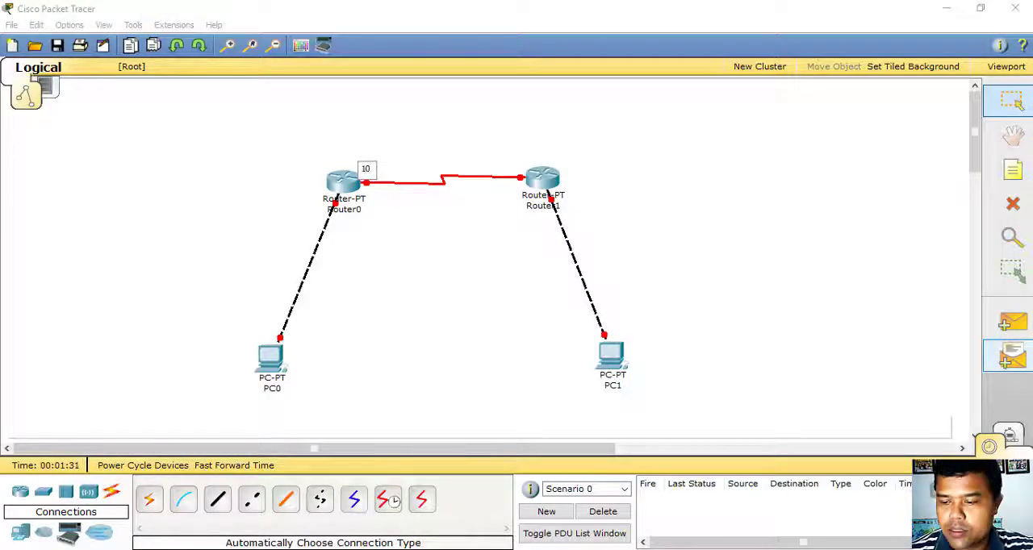
type(".10.10")
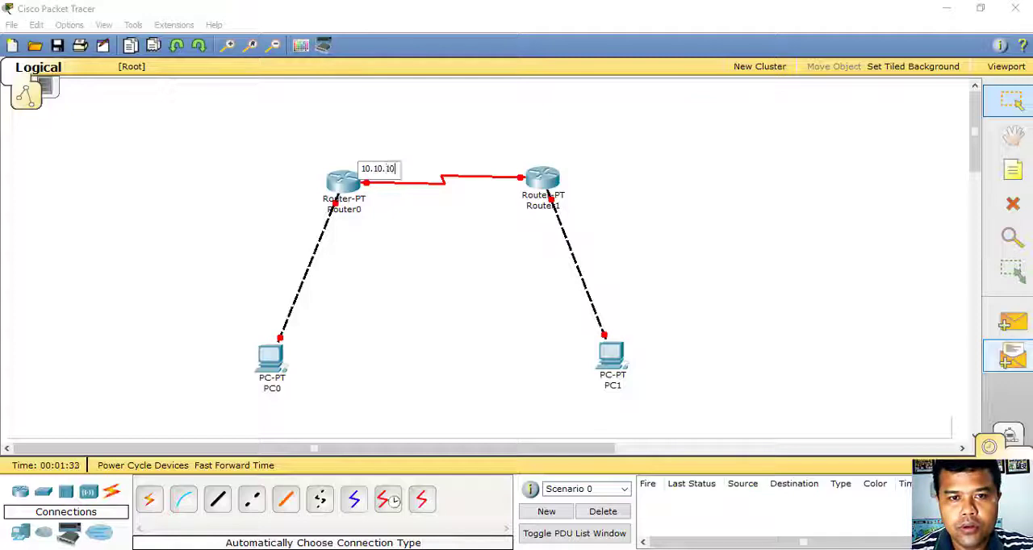
type(".1*")
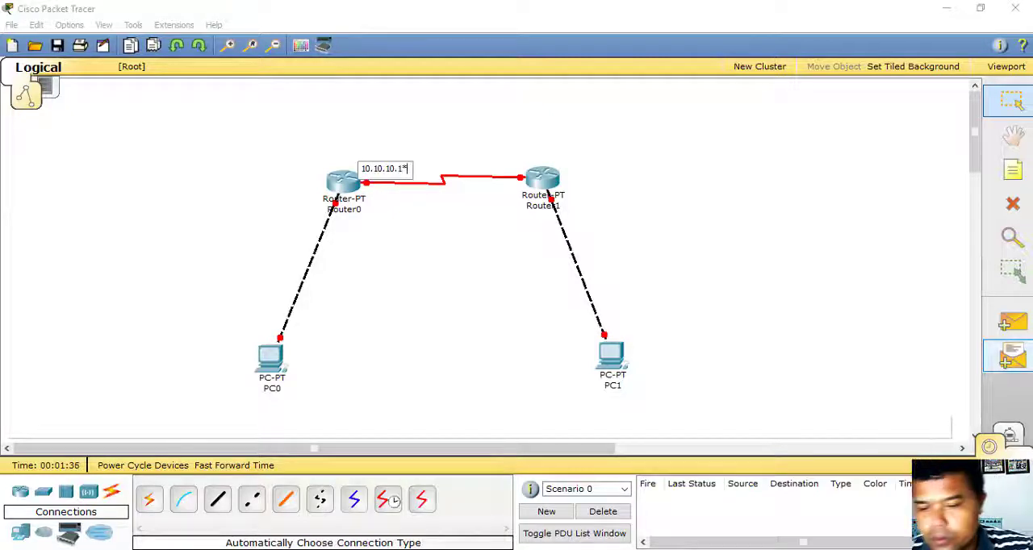
key("BackSpace")
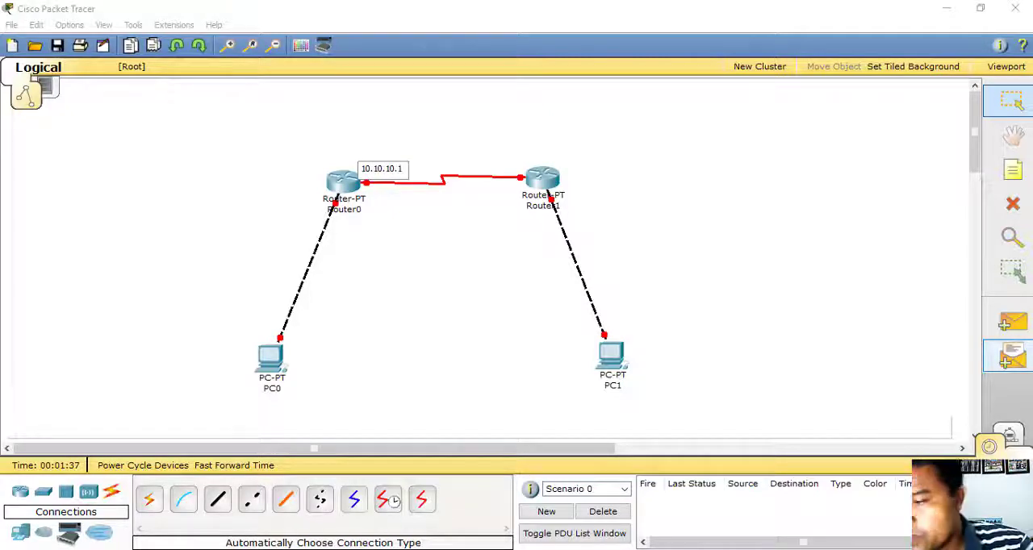
type("/")
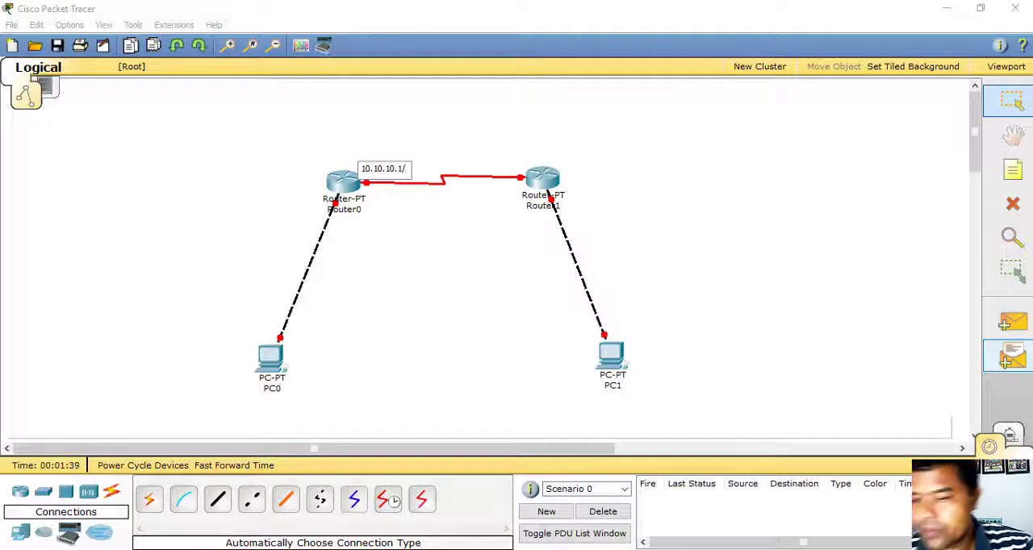
type("30")
left_click(408, 275)
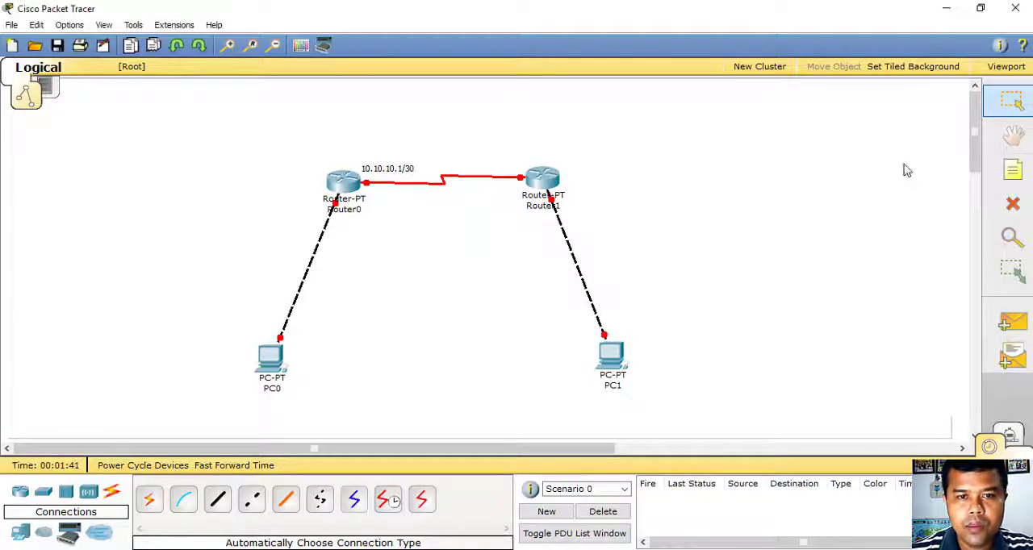
- Add a note reading 10.10.10.2/30 at Router1's end of the link between the routers, clear of the router icon
left_click(1013, 169)
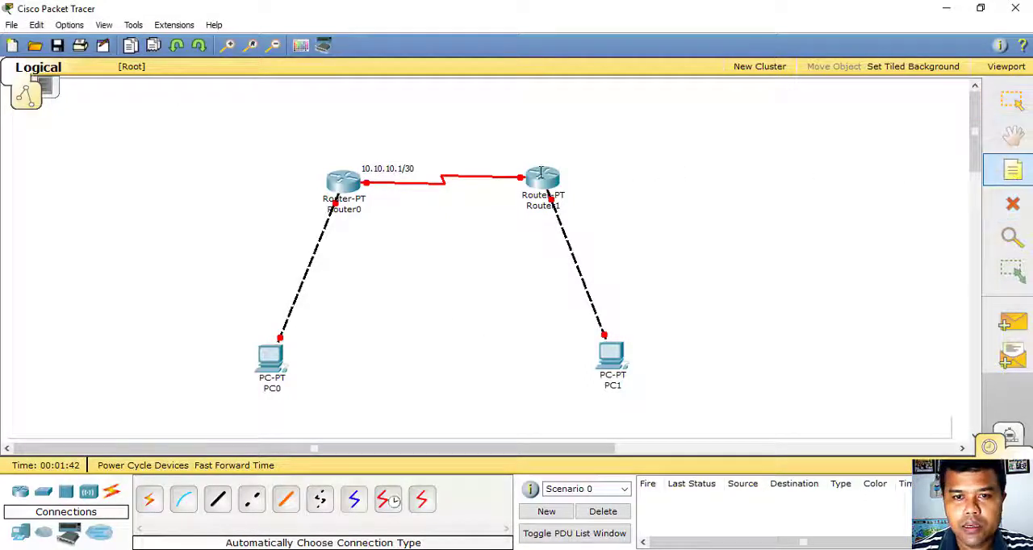
left_click(493, 164)
type("10.")
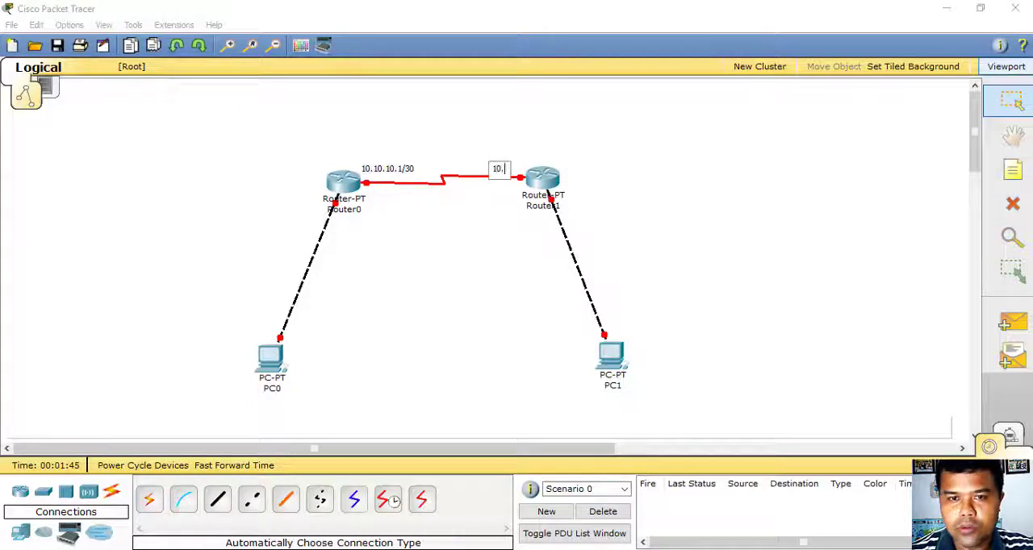
type("10.10")
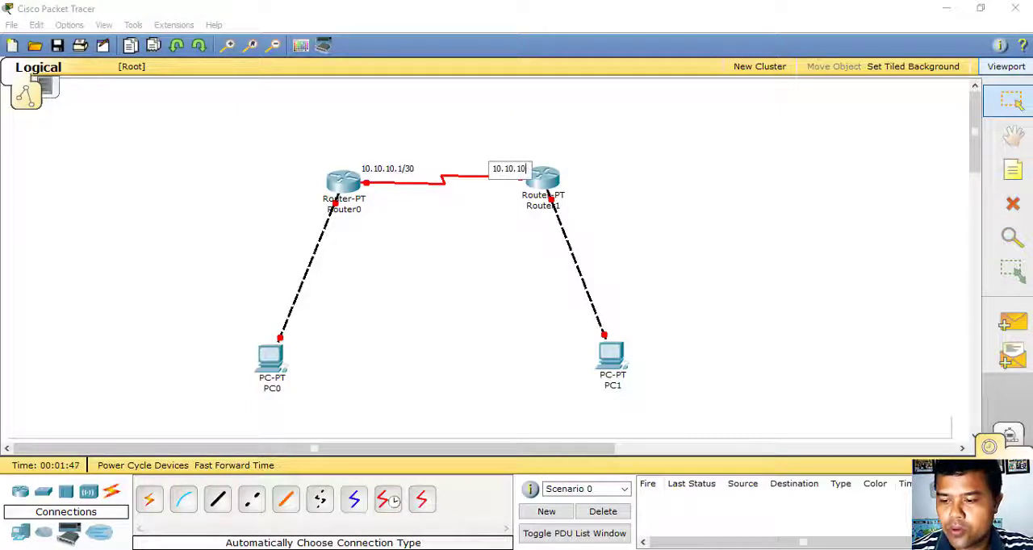
type(".2/3")
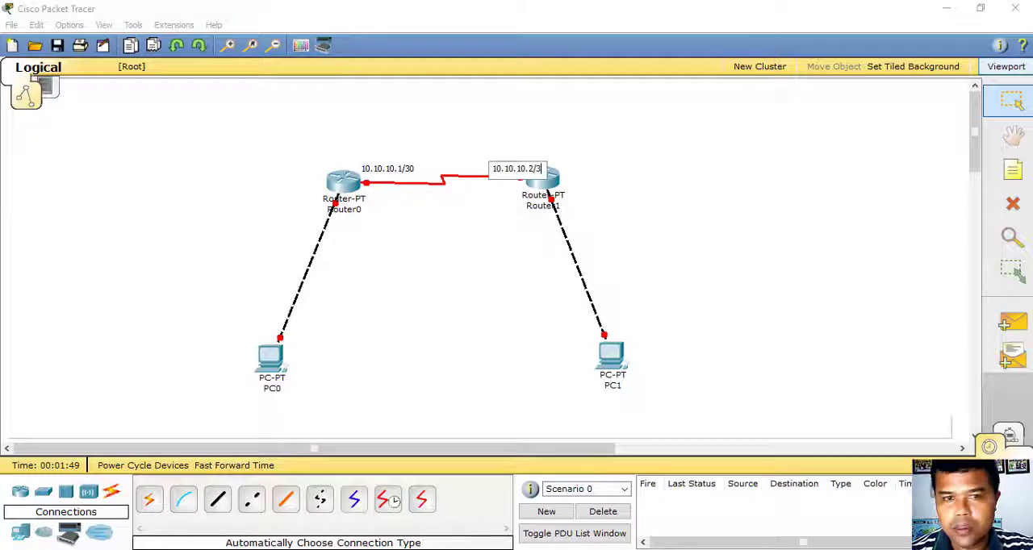
type("0")
left_click(643, 281)
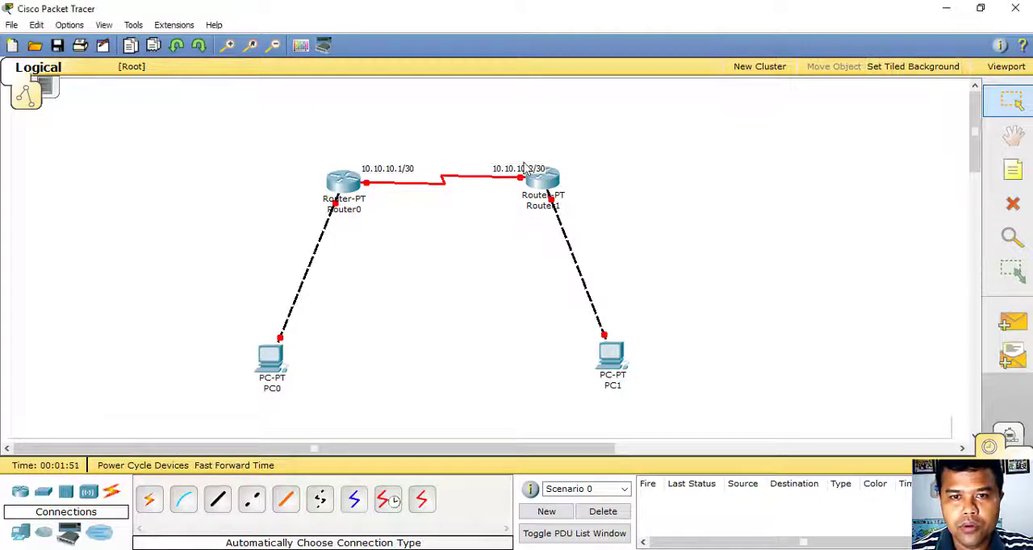
left_click_drag(507, 160, 512, 168)
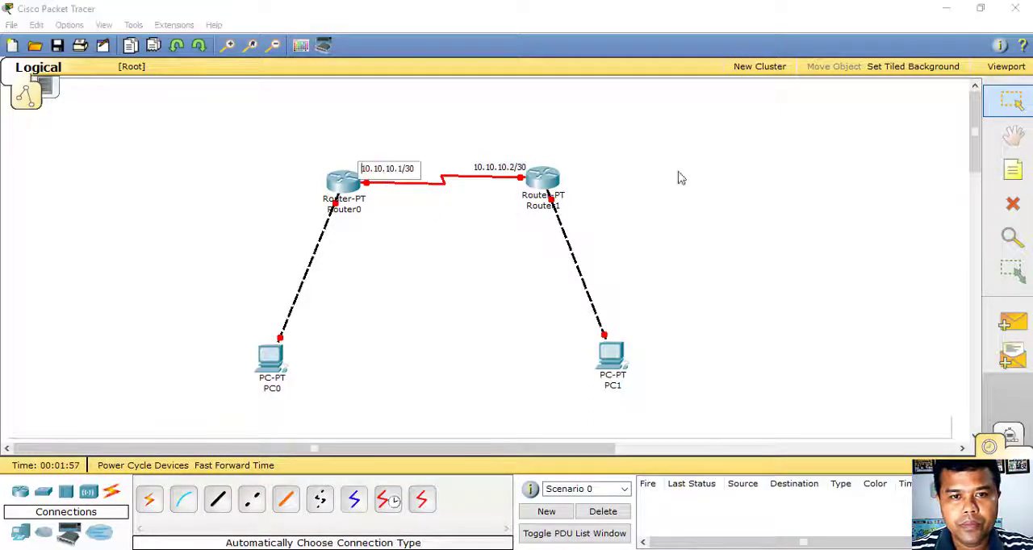
- Add a note reading 192.168.1.1/24 beside Router1's end of its link to PC1
left_click(1009, 184)
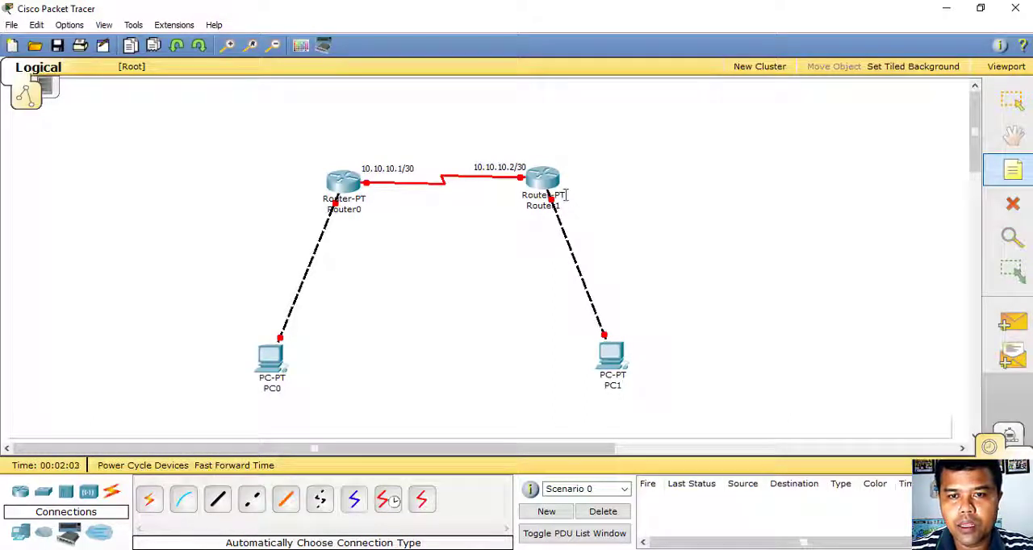
left_click(567, 194)
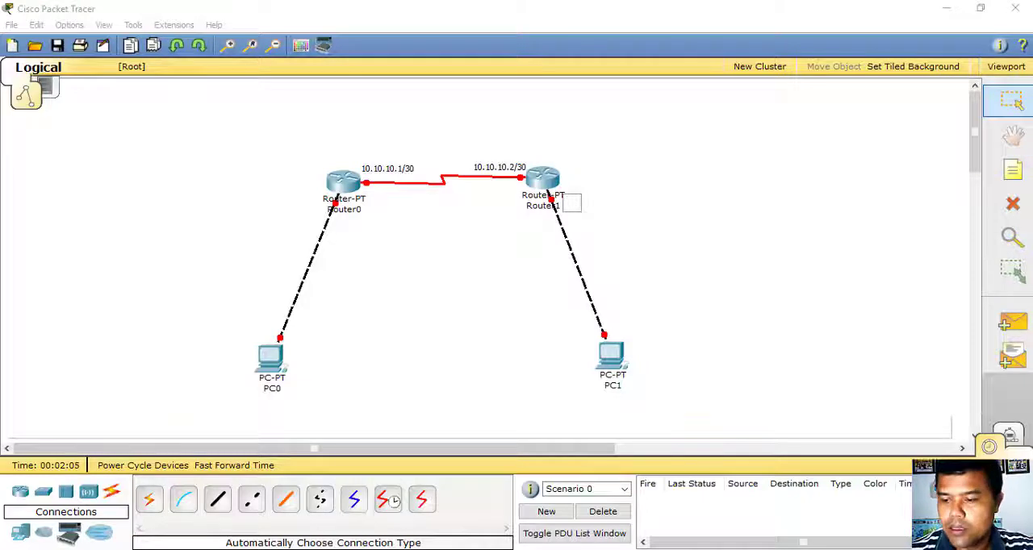
type("192.")
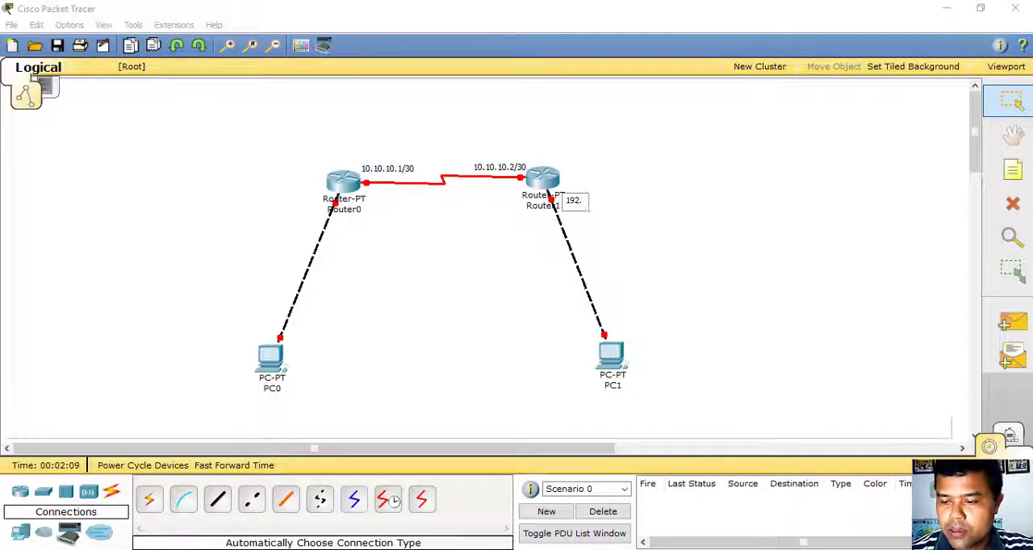
type("168.")
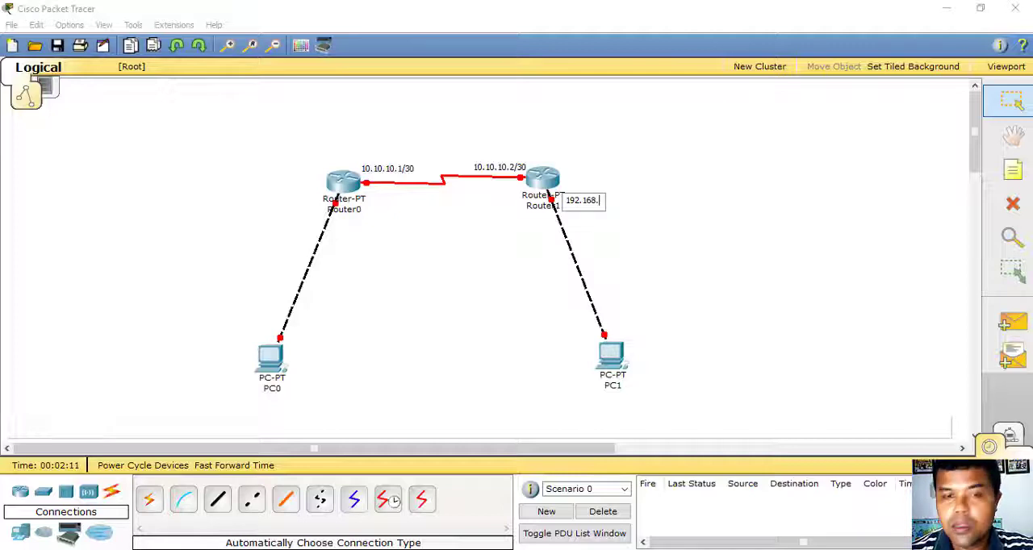
type("1.1/24")
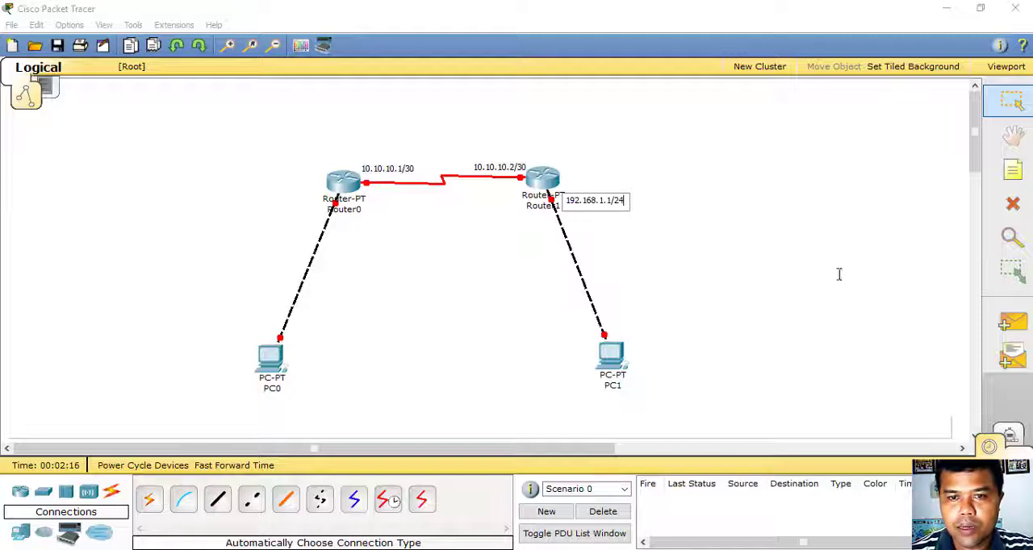
left_click(707, 234)
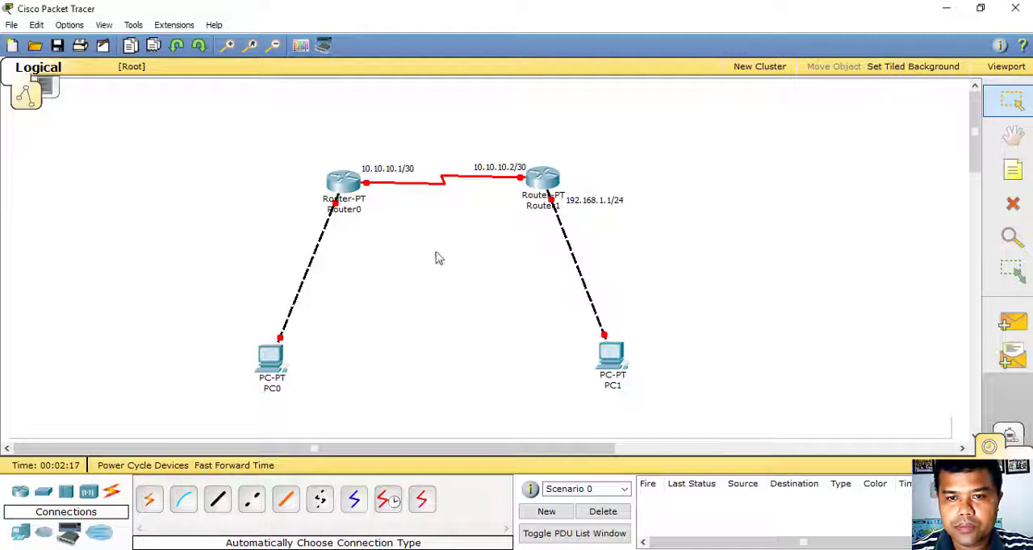
- Add a note reading 172.16.0.1/24 beside Router0's end of its link to PC0
left_click(1001, 179)
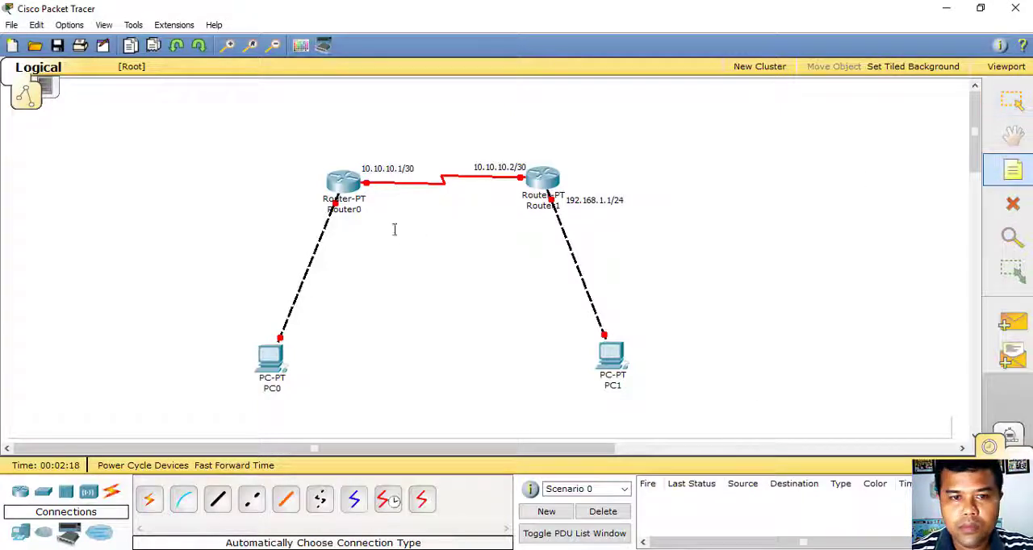
left_click(336, 226)
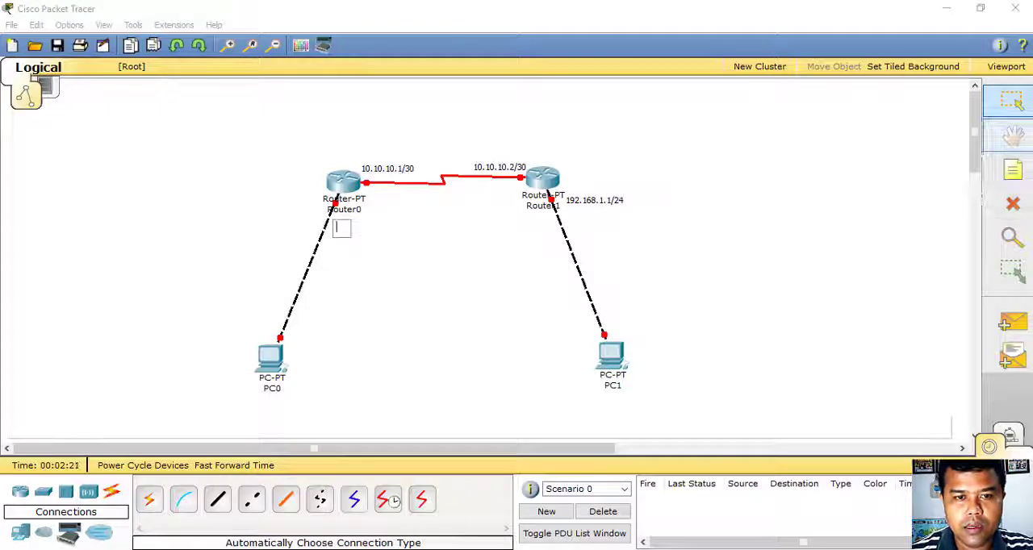
type("172.")
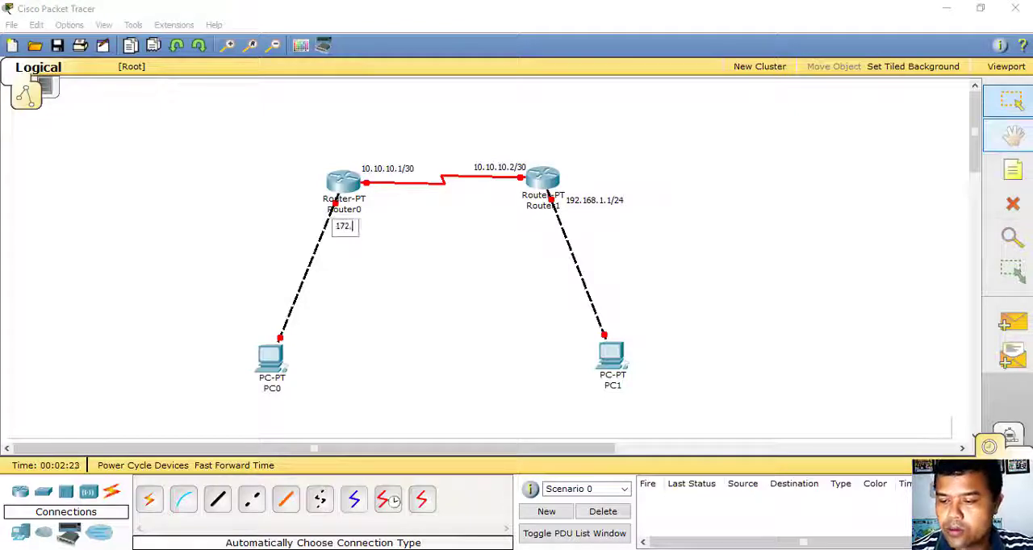
type("16.0.1/24")
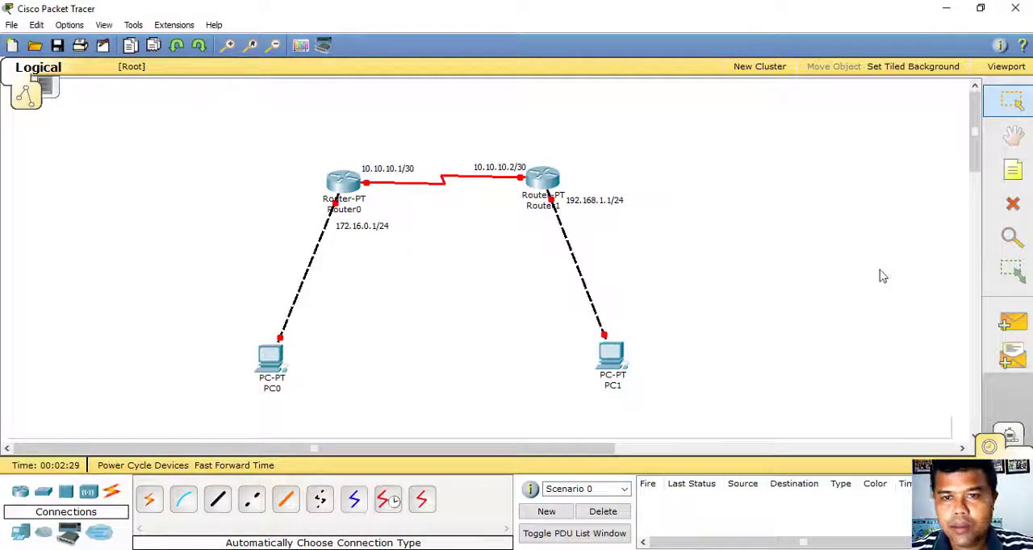
- Add a note reading 192.168.1.2/24 beside PC1
left_click(1013, 170)
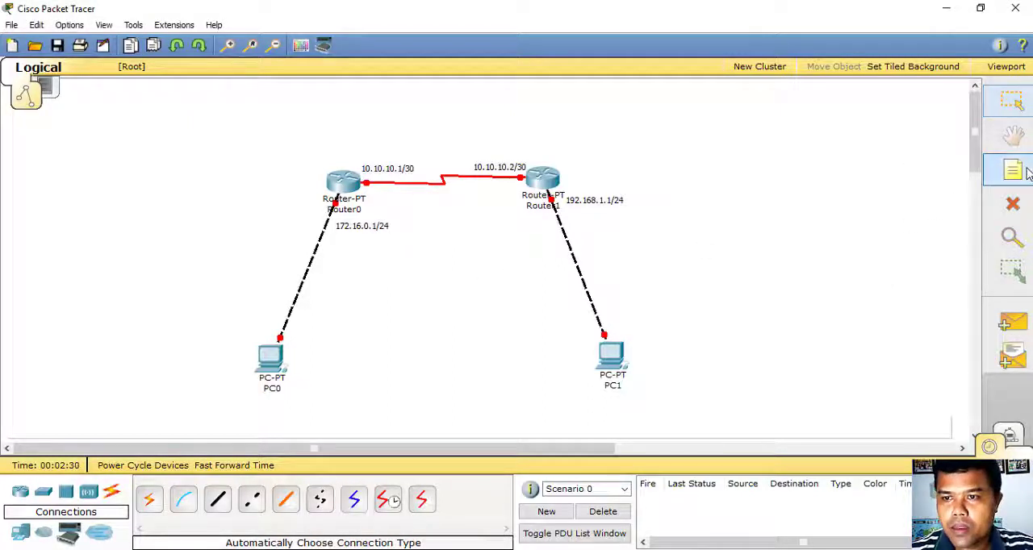
left_click(637, 363)
type("192.168.")
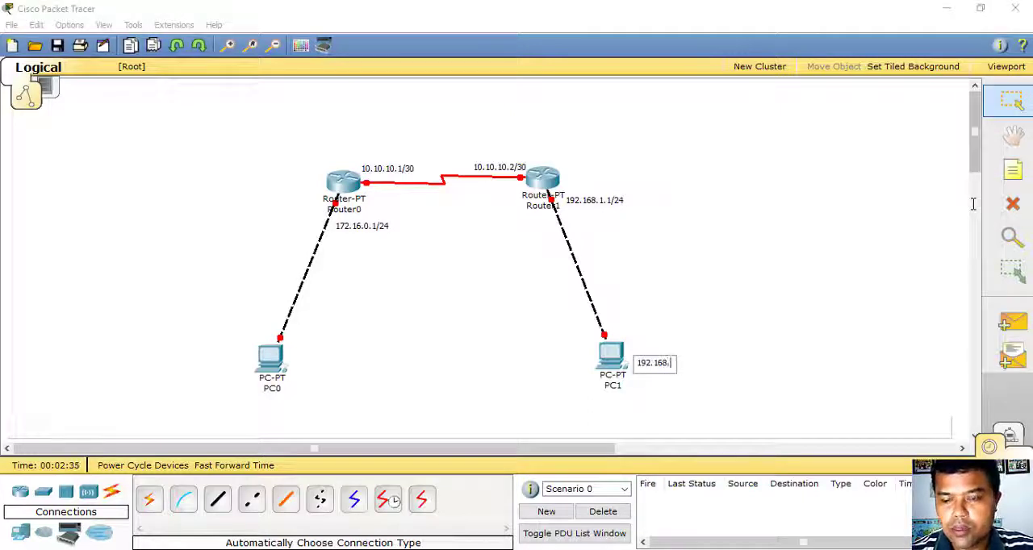
type("1.2/24")
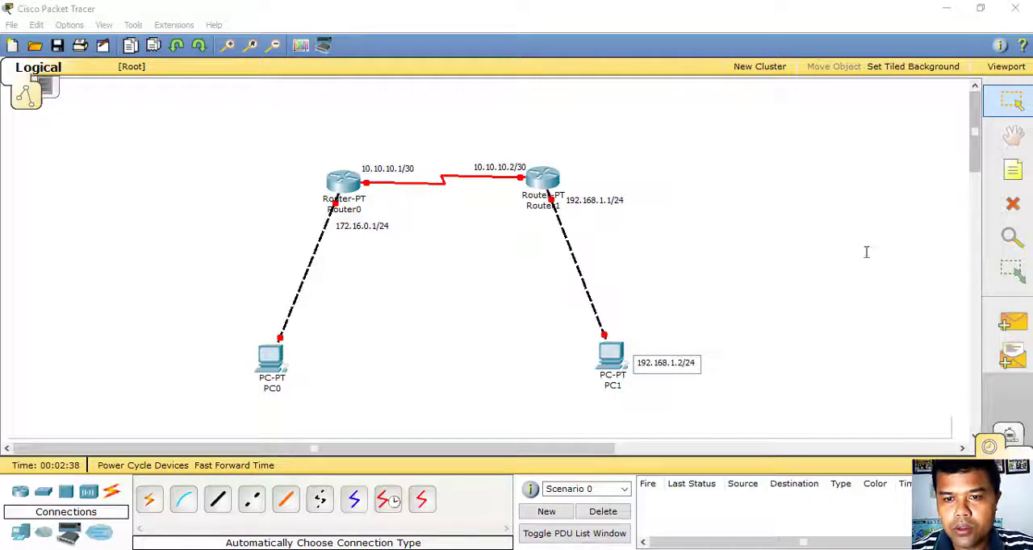
left_click(817, 298)
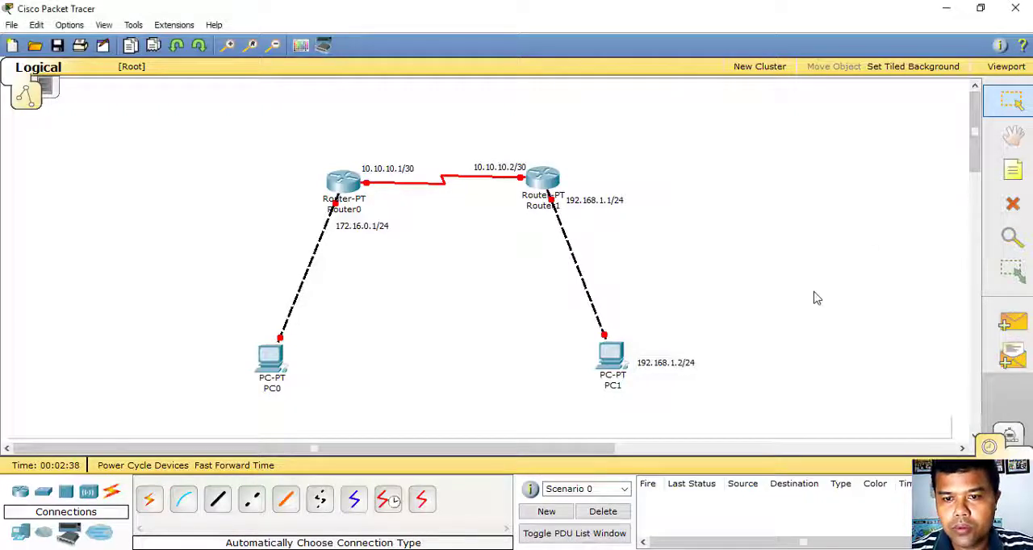
- Add a note reading 172.16.0.2/24 beside PC0
left_click(1013, 169)
left_click(298, 363)
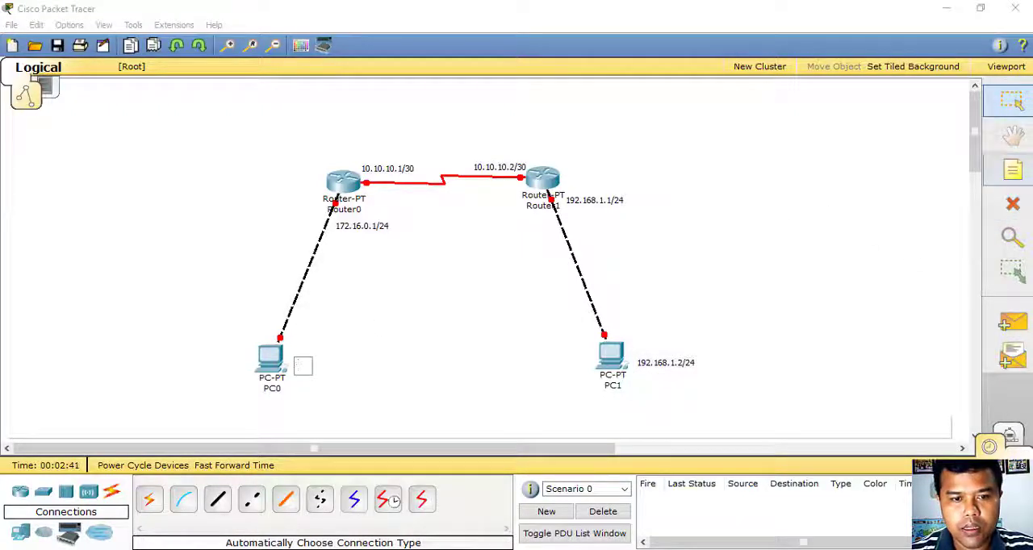
type("19")
key("BackSpace")
key("BackSpace")
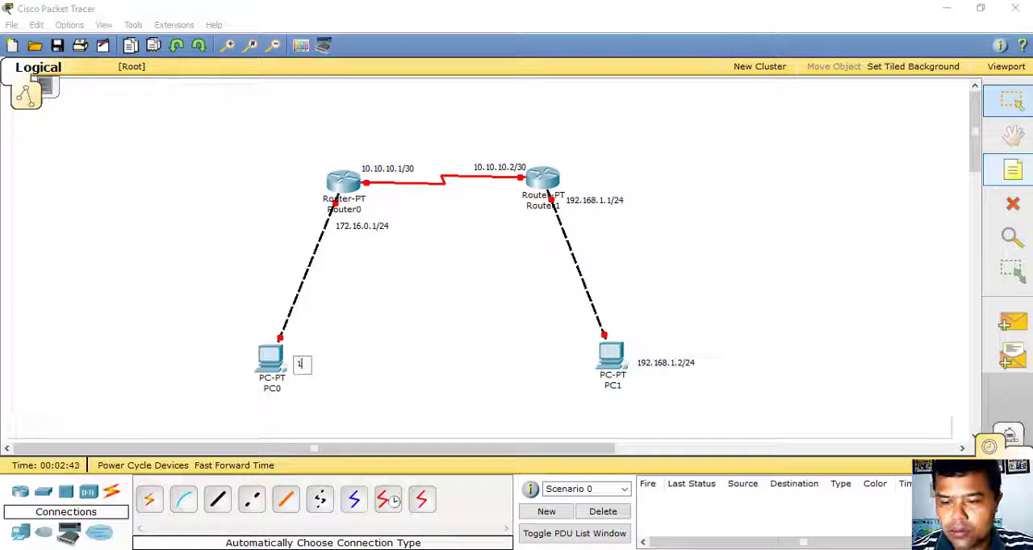
type("172.16")
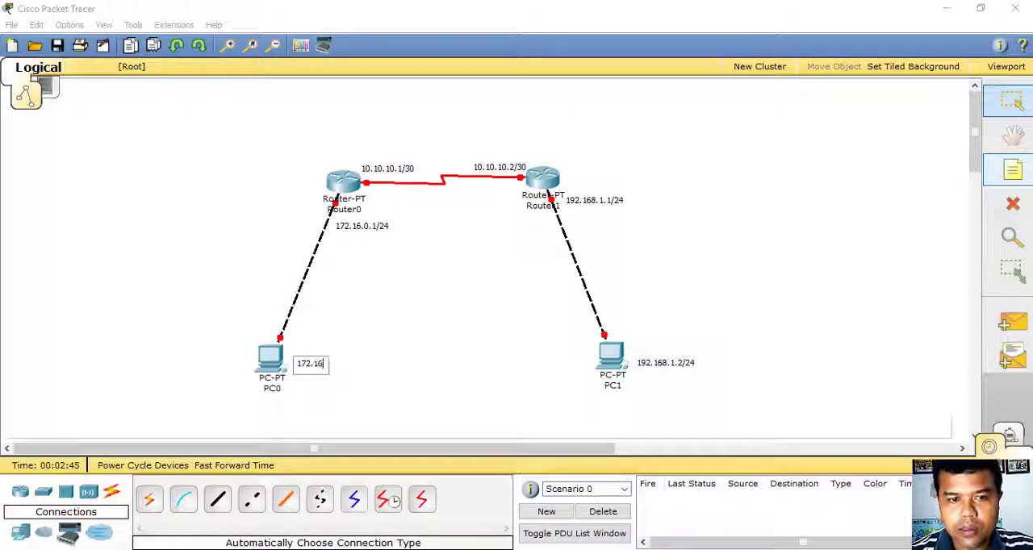
type(".0.2/24")
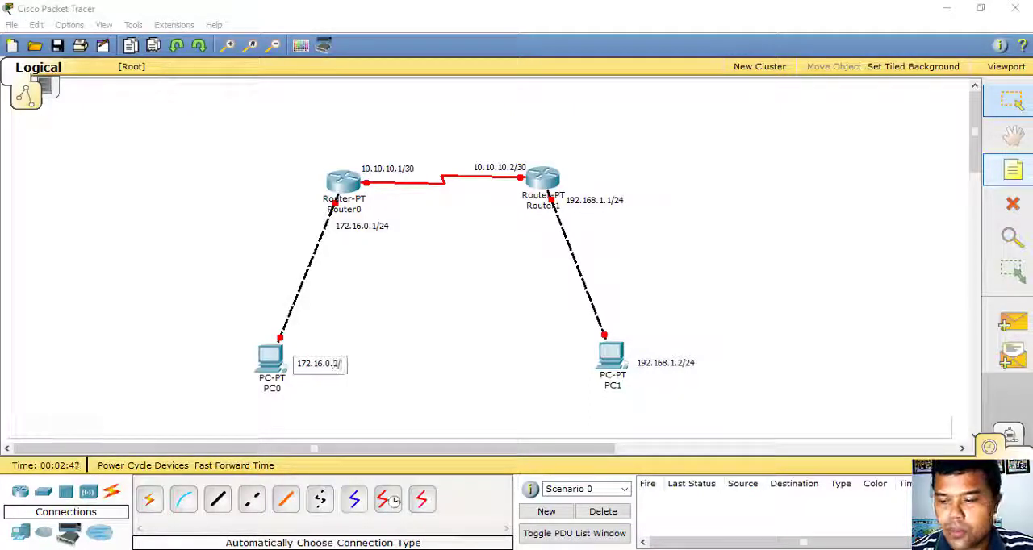
left_click(832, 282)
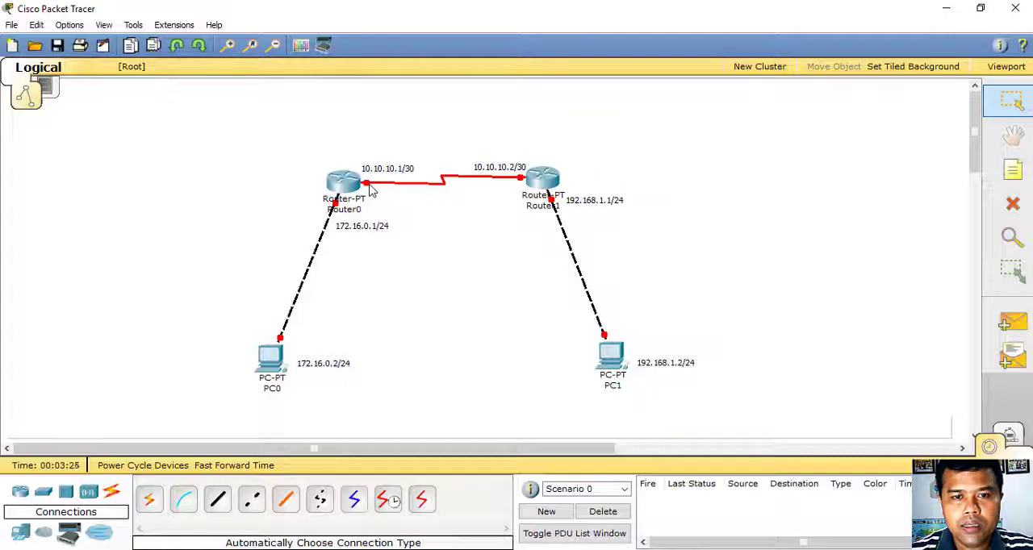
mouse_move(371, 190)
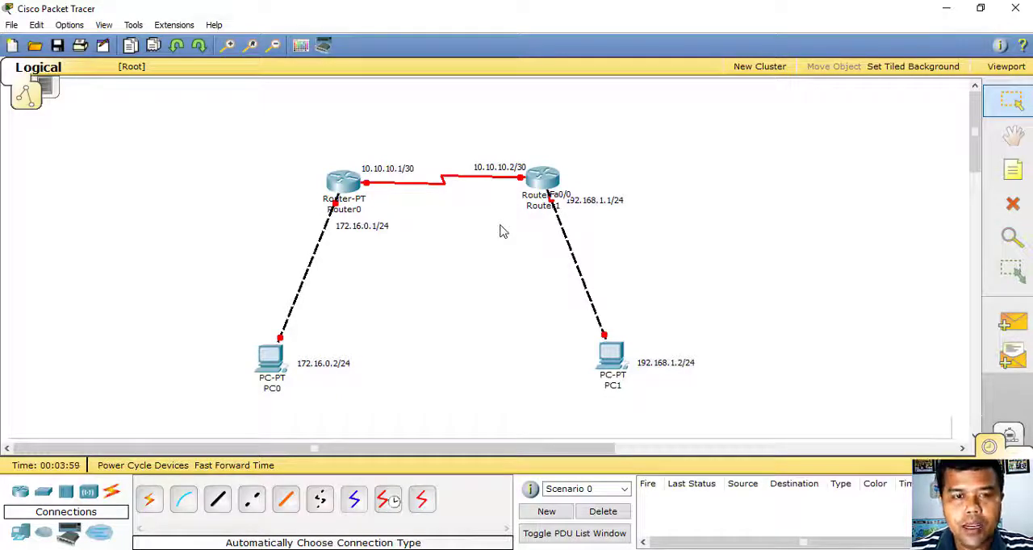
left_click(343, 186)
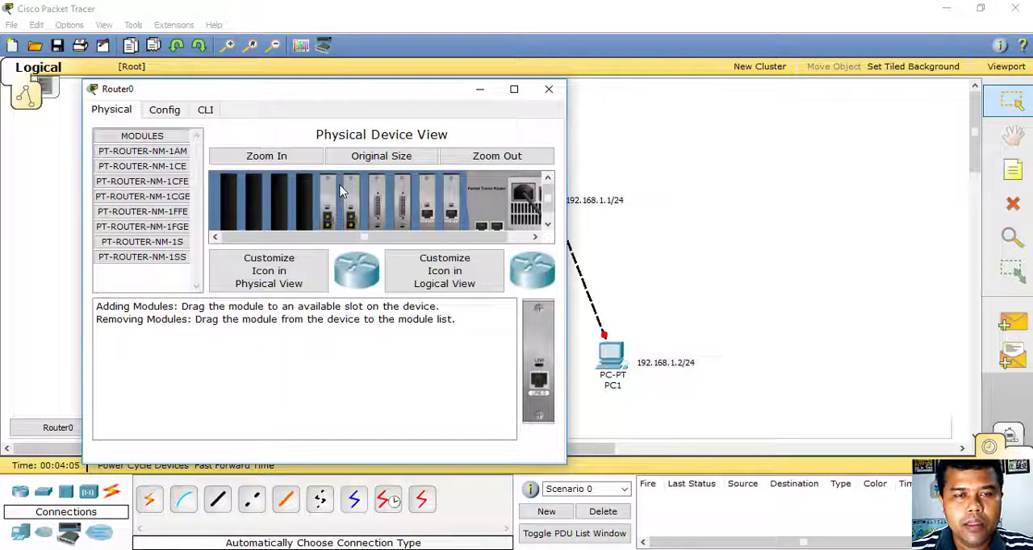
left_click(549, 89)
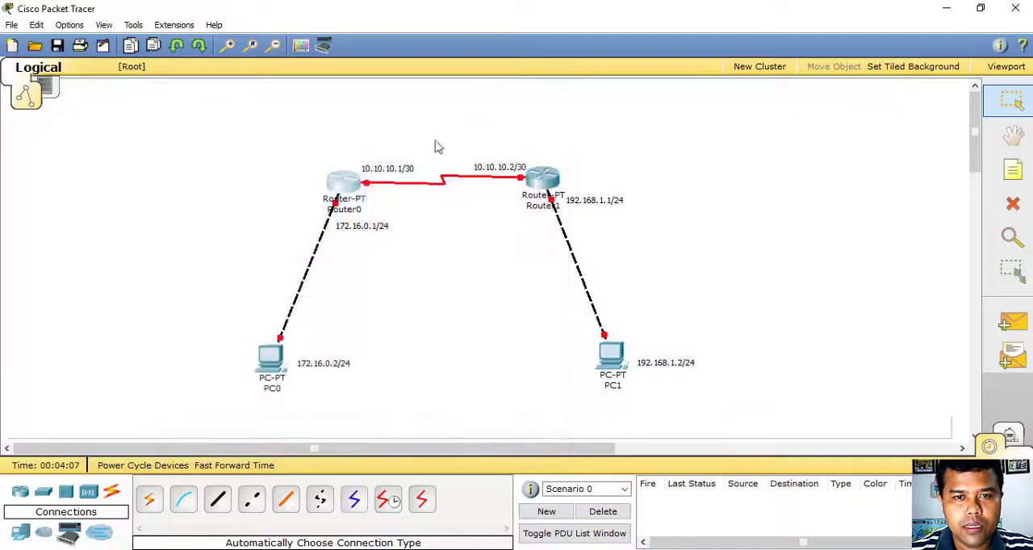
- Open Router0's command line and enter global configuration mode with enable and configure t
left_click(345, 182)
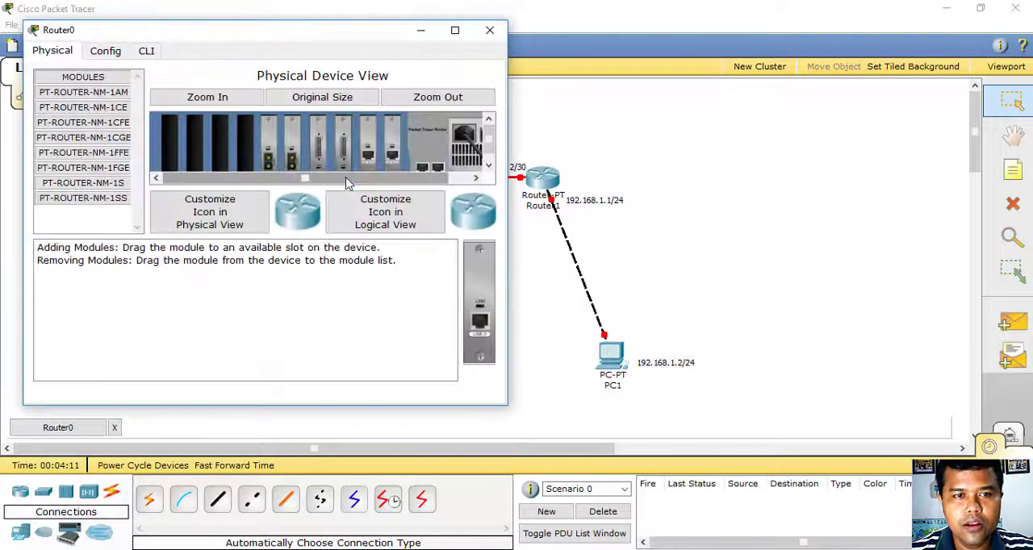
left_click(147, 52)
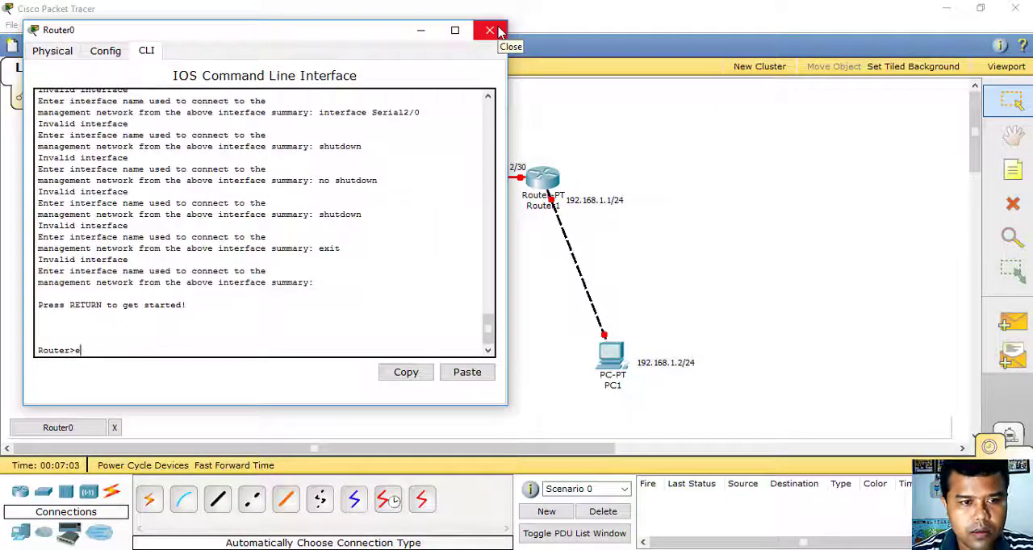
type("enab")
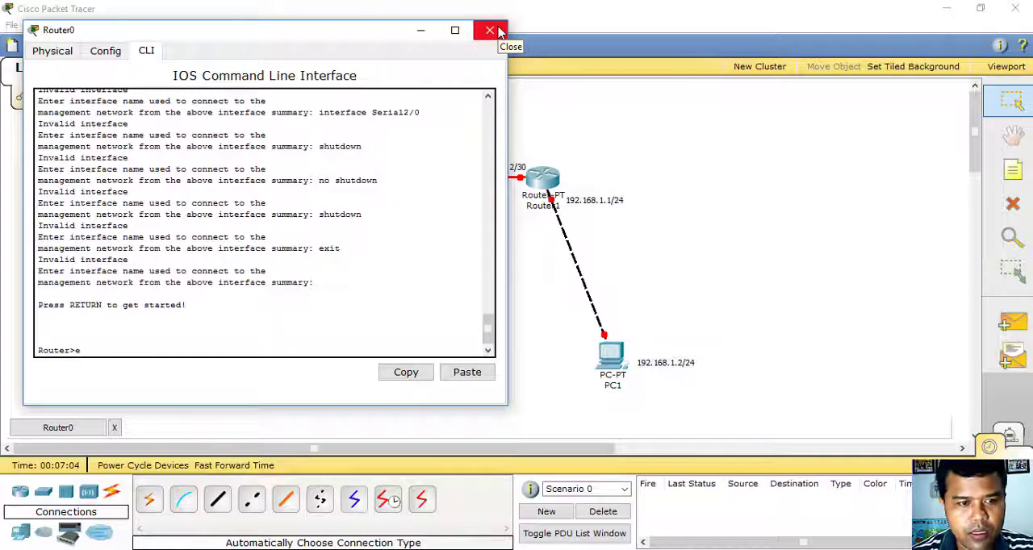
type("le")
key("Return")
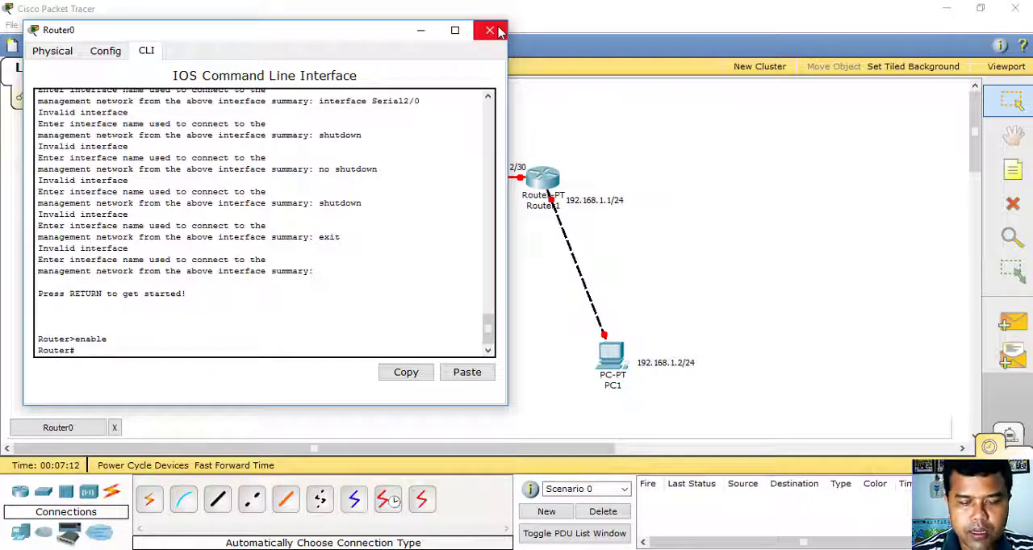
type("conf")
key("Tab")
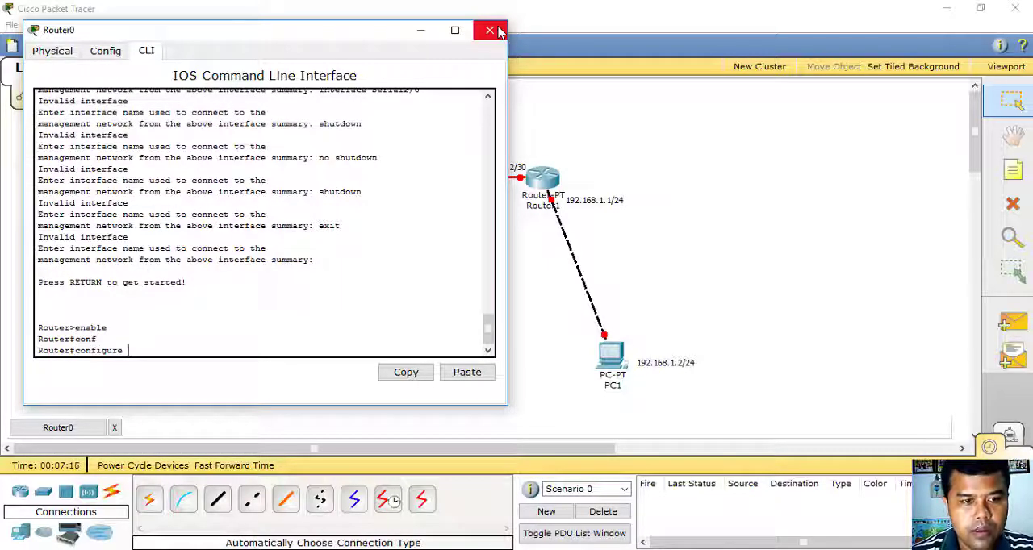
type("t")
key("Return")
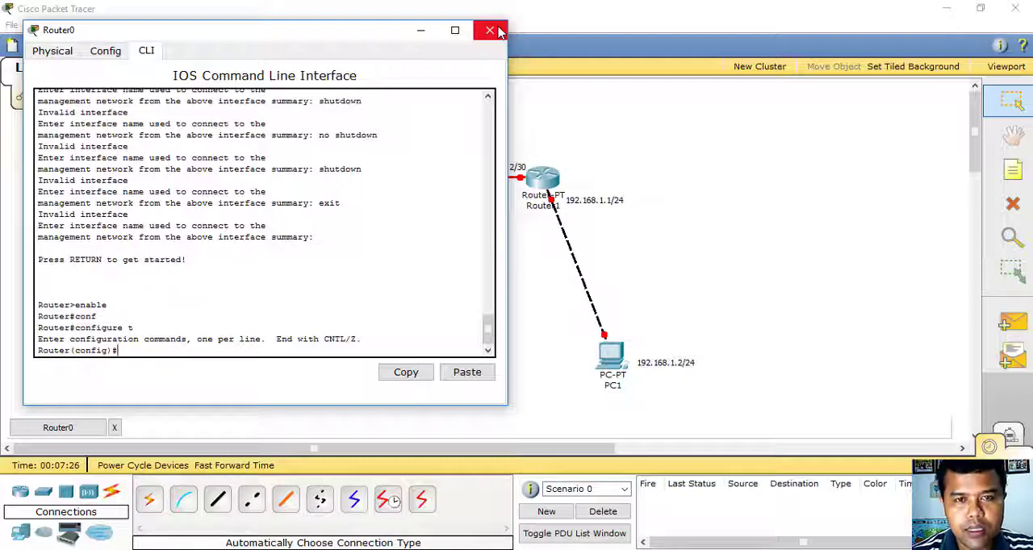
- Check which port Router0's serial link uses in the topology, and enter interface configuration mode for se2/0 in Router0's command line
left_click_drag(448, 37, 835, 53)
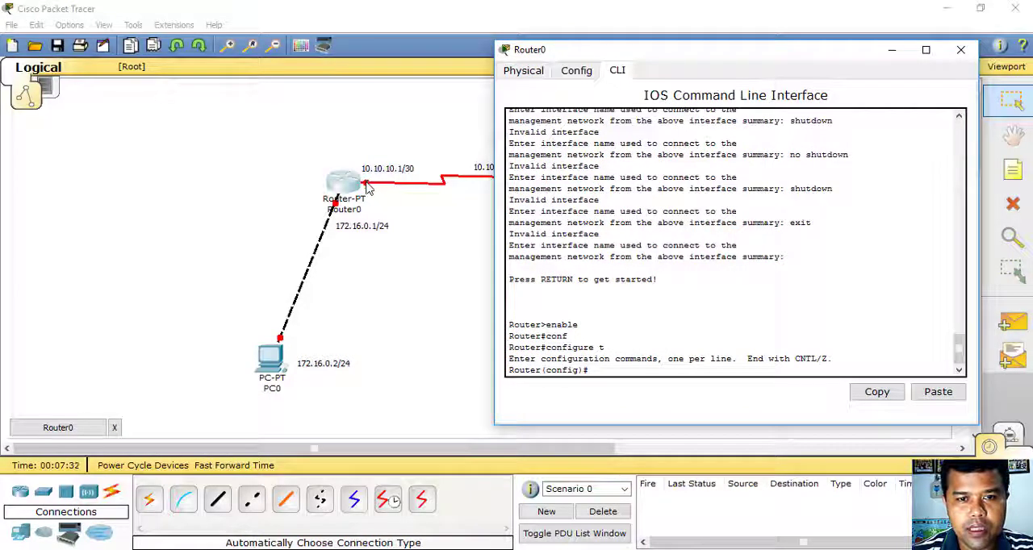
left_click(425, 224)
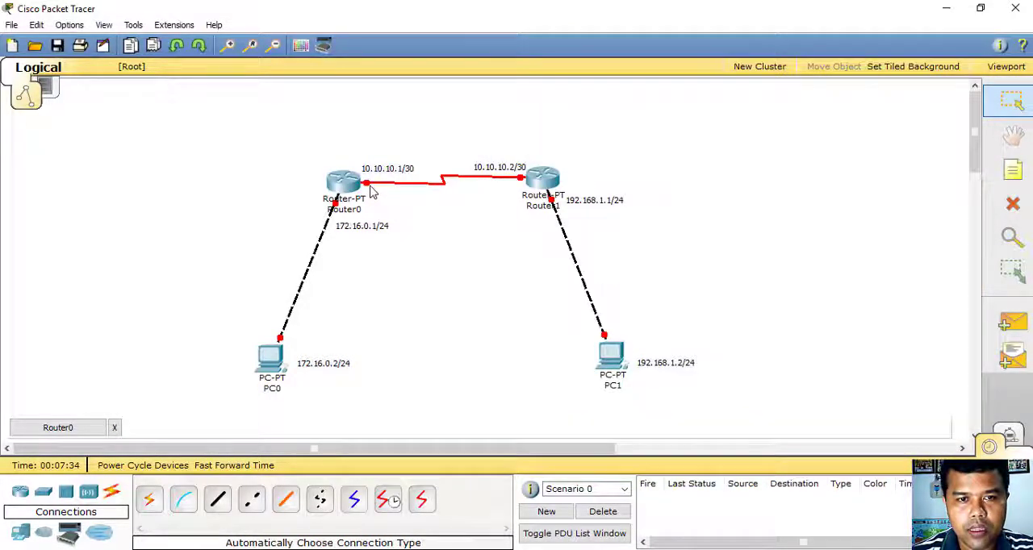
mouse_move(367, 187)
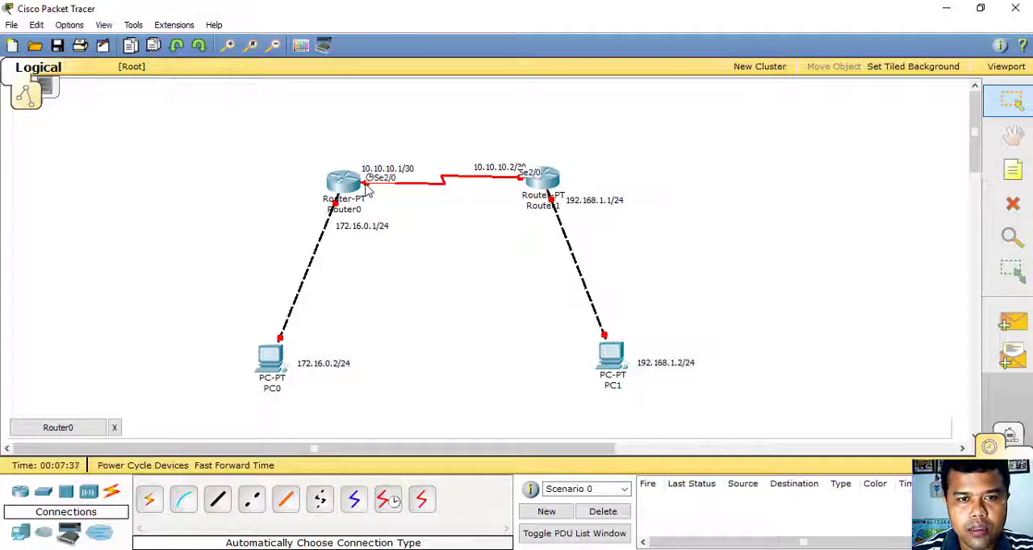
left_click(359, 501)
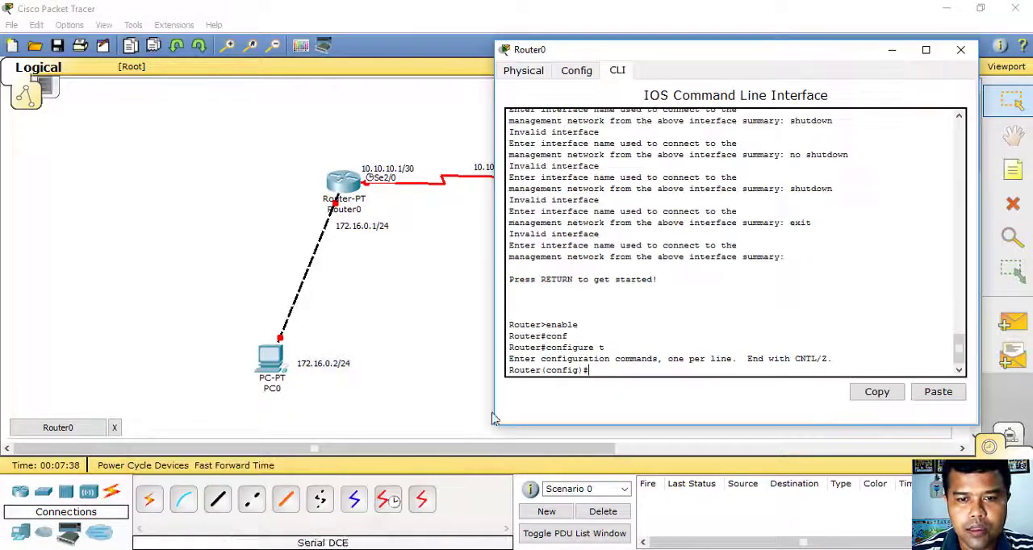
type("in")
key("Tab")
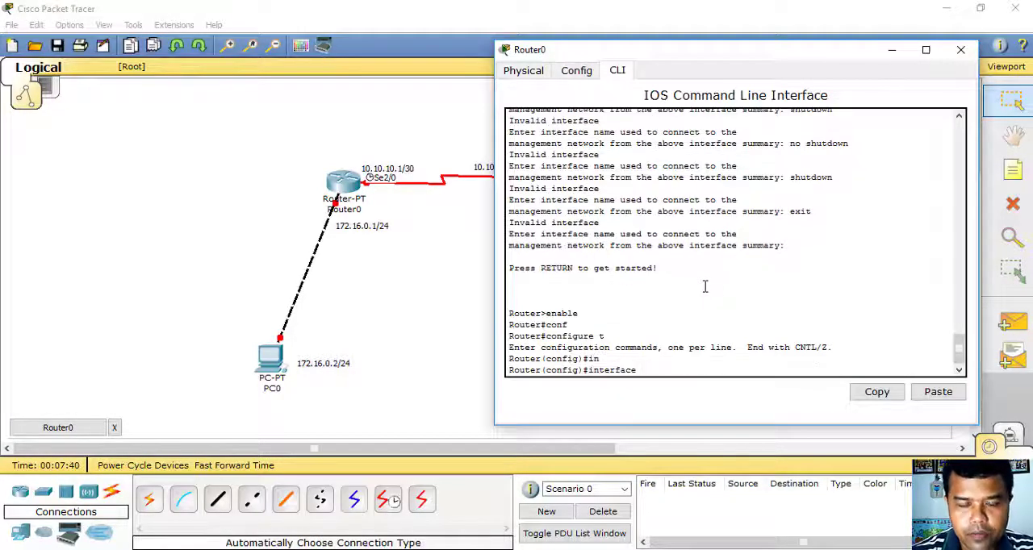
type("se")
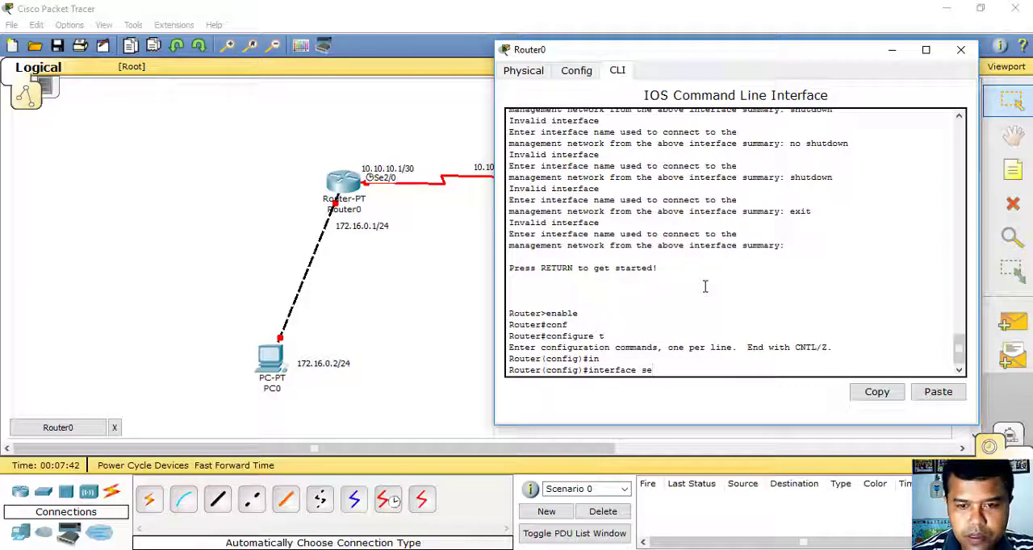
type("2/0")
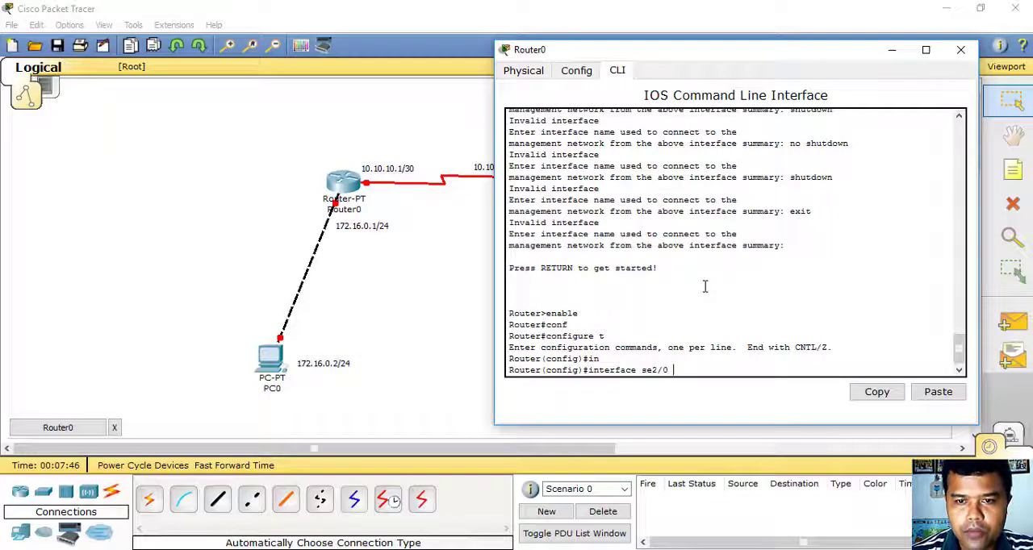
key("Return")
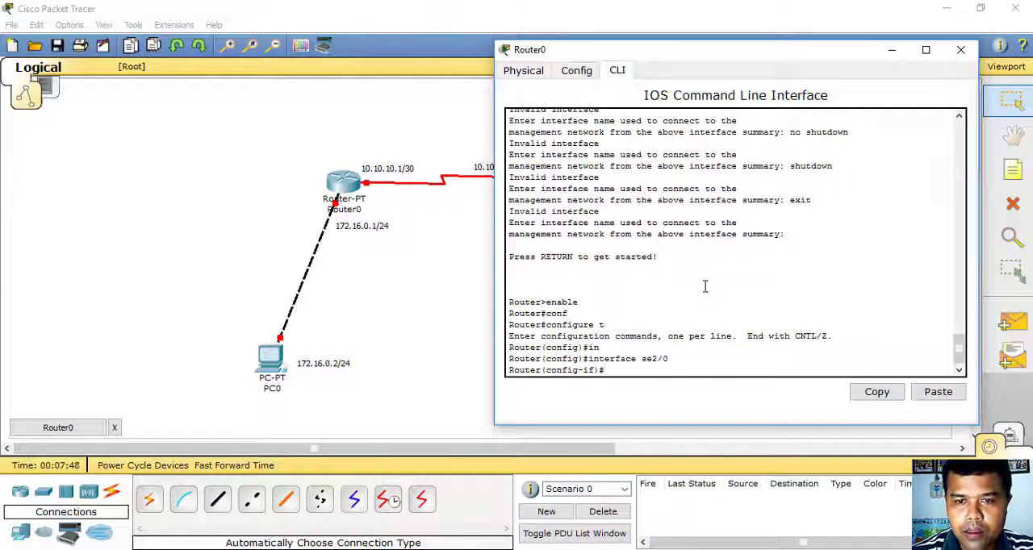
- Assign IP address 10.10.10.1 with subnet mask 255.255.255.252 to Router0's interface se2/0
type("ip")
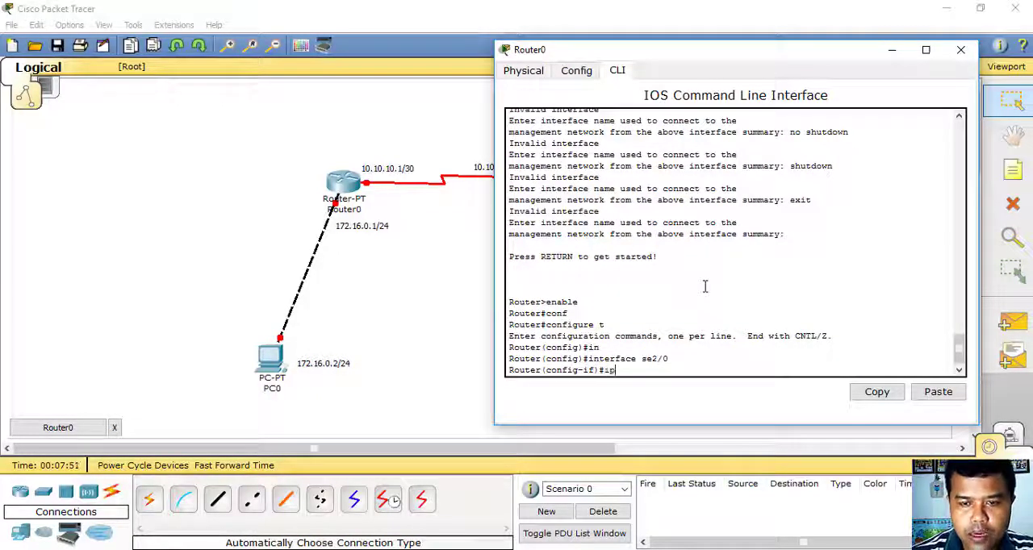
type(" address")
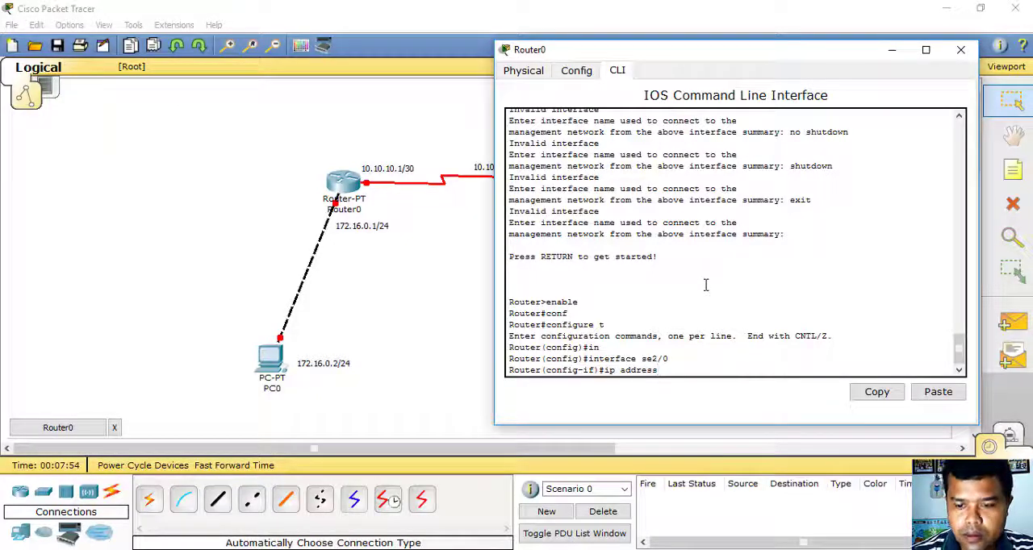
key("Tab")
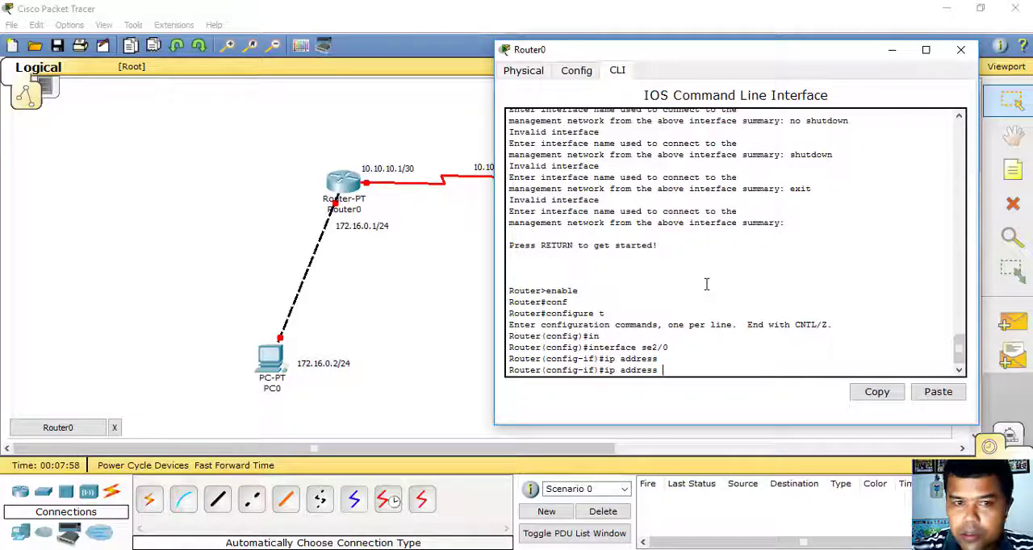
type("10.10")
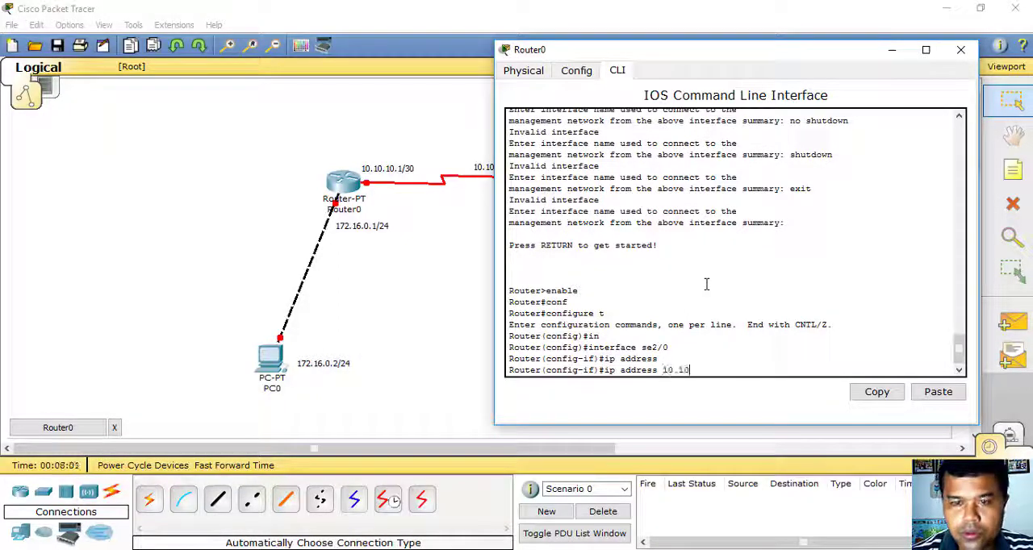
type(".10.")
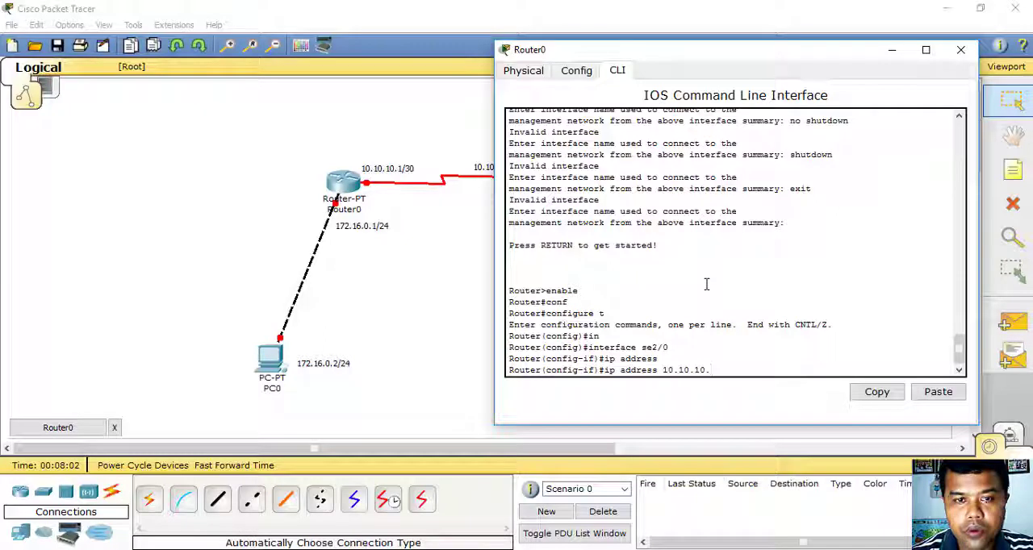
type("1")
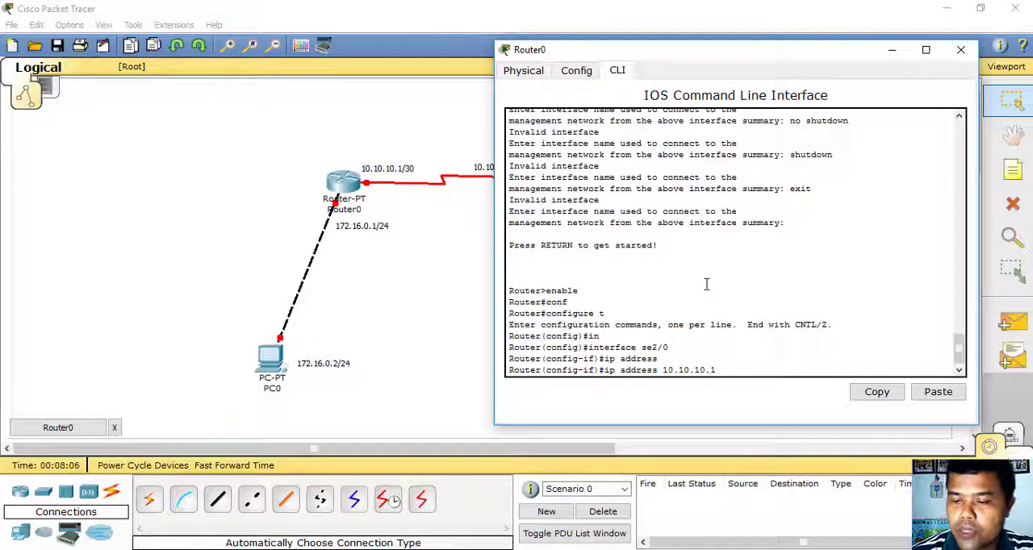
type(" 255.2")
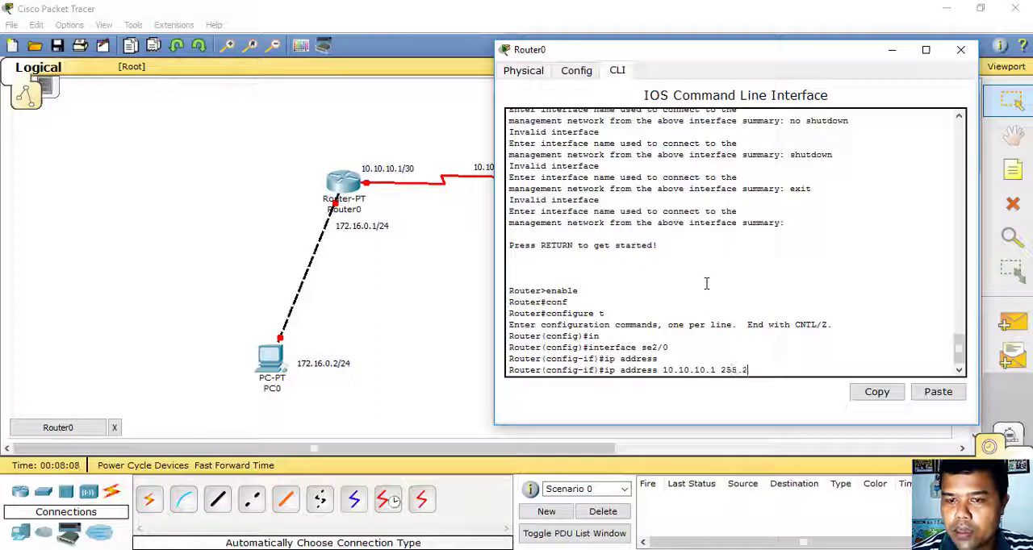
type("55.255.252")
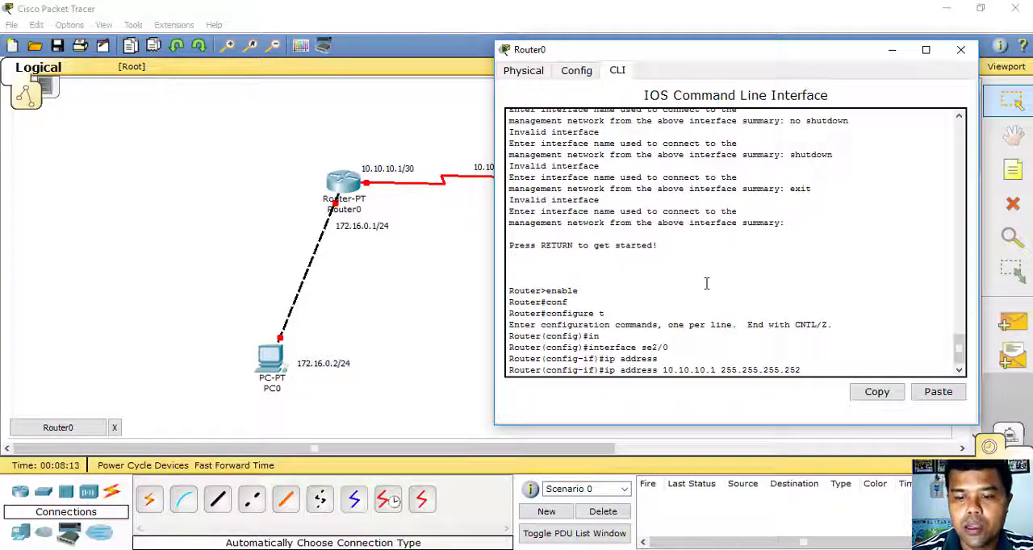
key("Return")
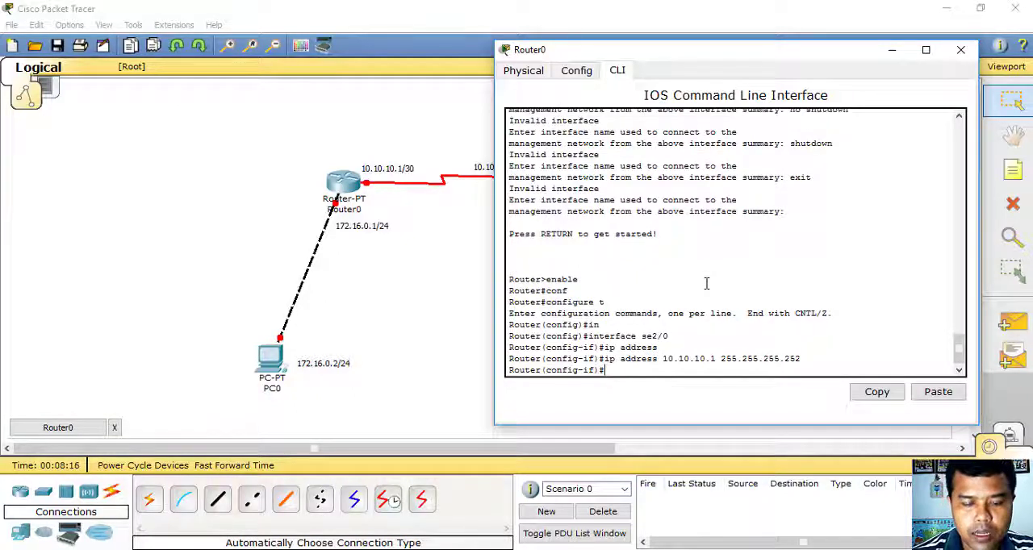
- Enable Router0's serial interface se2/0 with the no shutdown command
type("no shut")
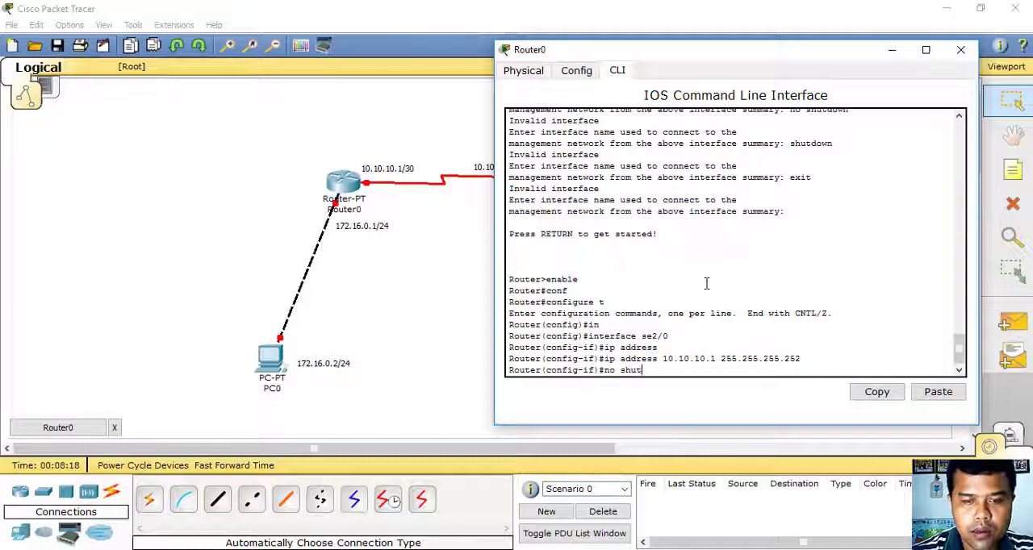
key("Tab")
key("Return")
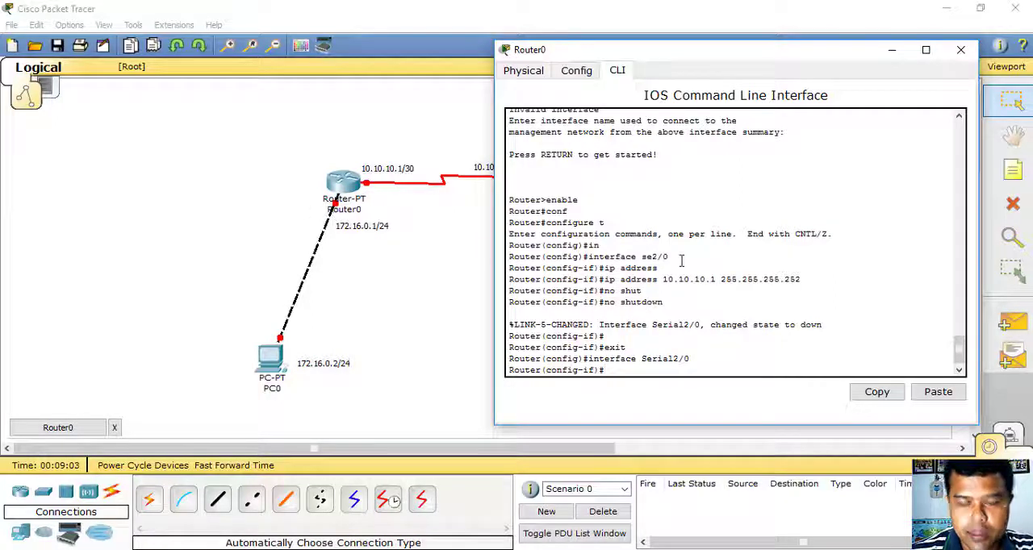
- Exit the Serial2/0 configuration and enter interface configuration mode for fa0/0 on Router0
key("Tab")
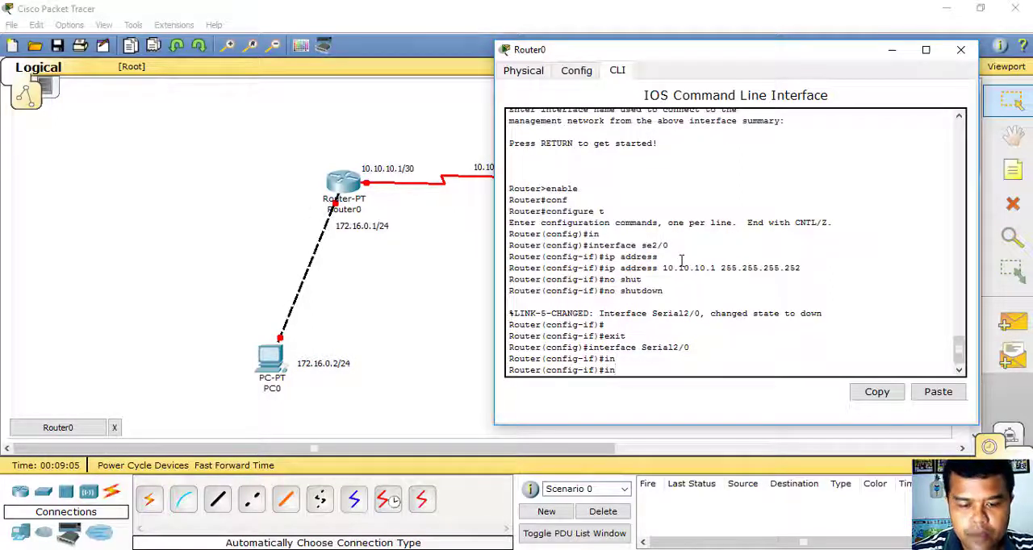
type("ter")
key("Tab")
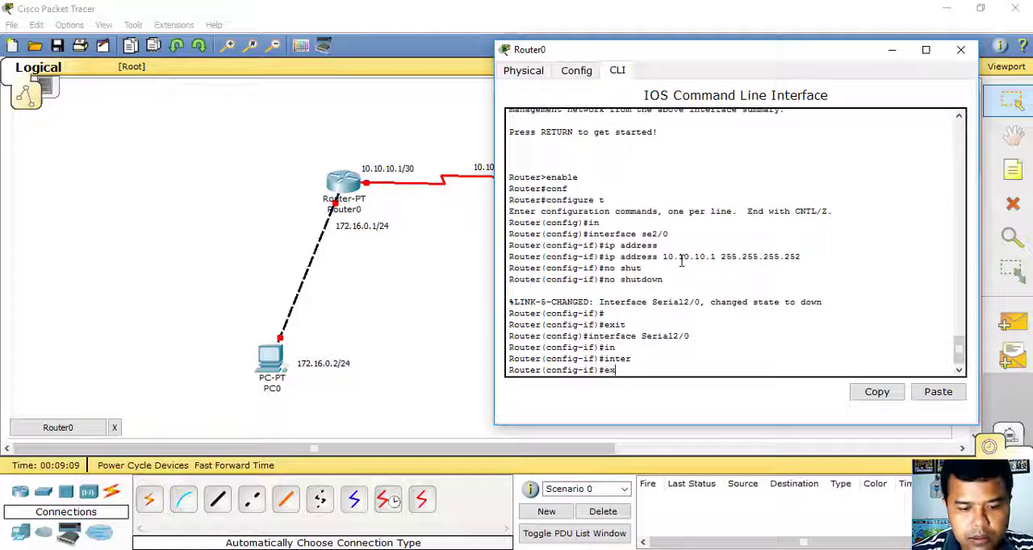
key("Return")
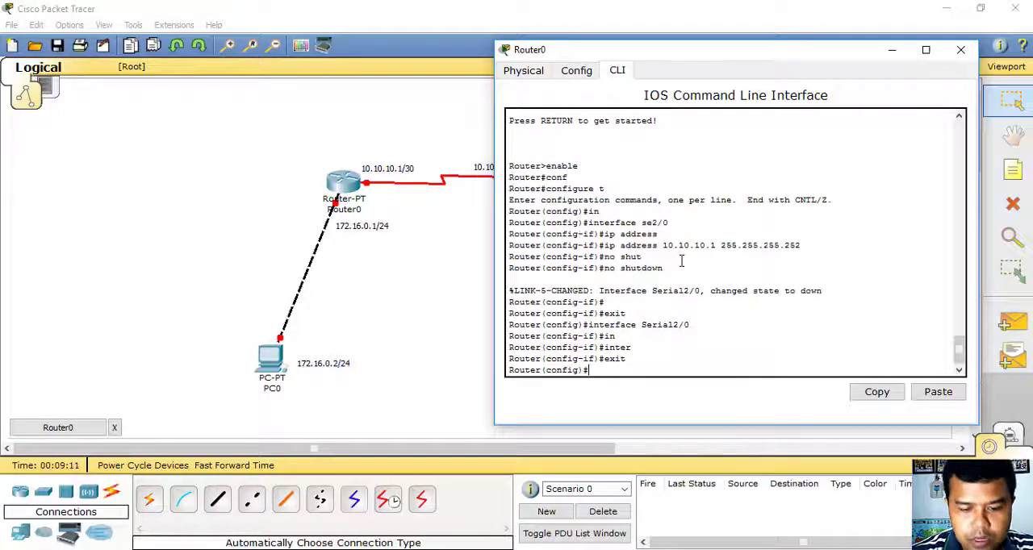
type("in")
key("Tab")
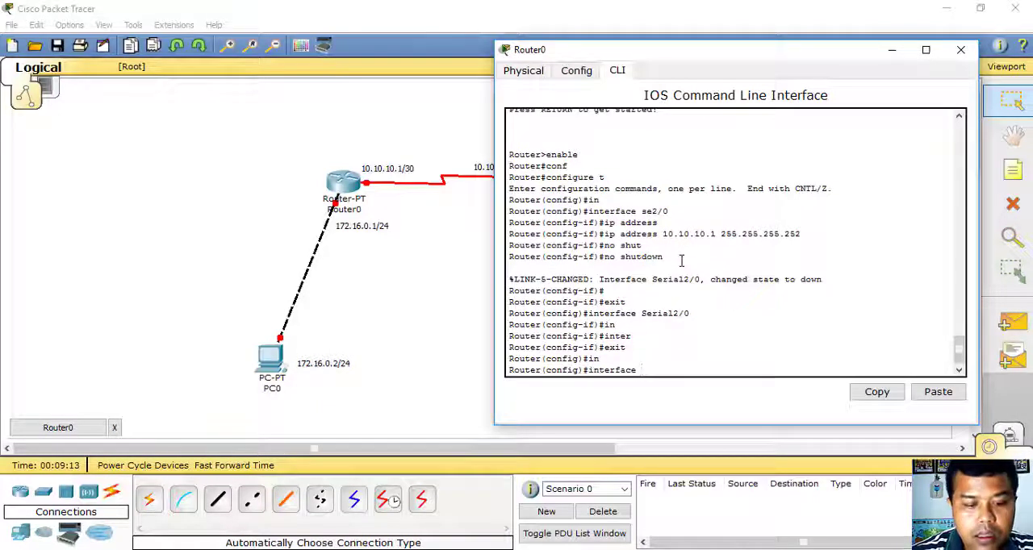
type("fa0/")
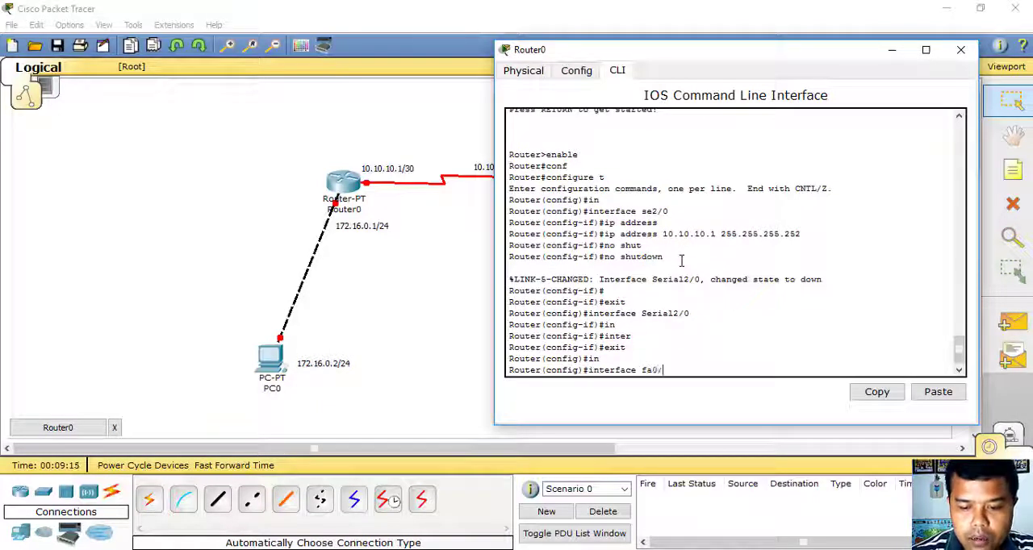
type("0")
key("Return")
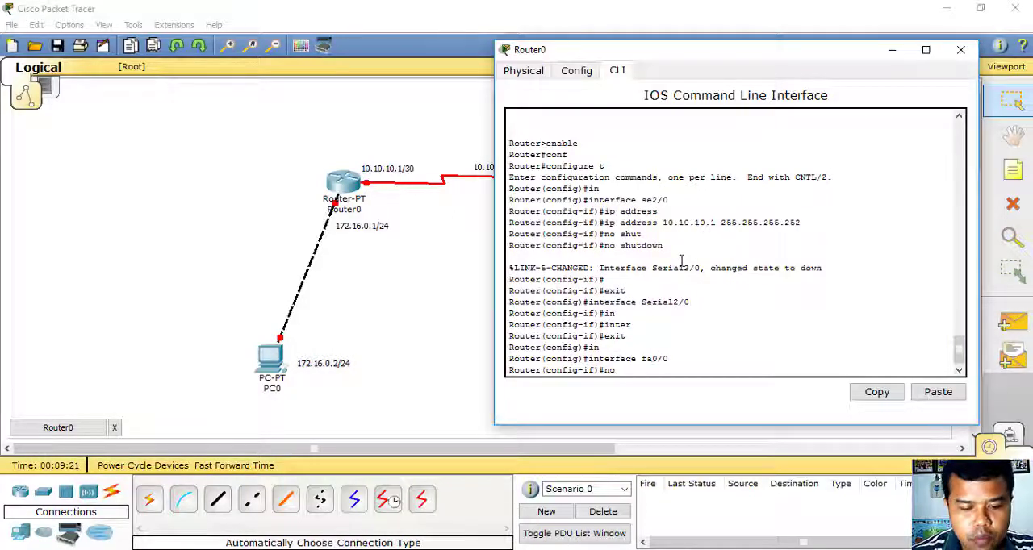
- Enable Router0's interface fa0/0 with the no shutdown command and return to the configuration prompt
type("hut")
key("Tab")
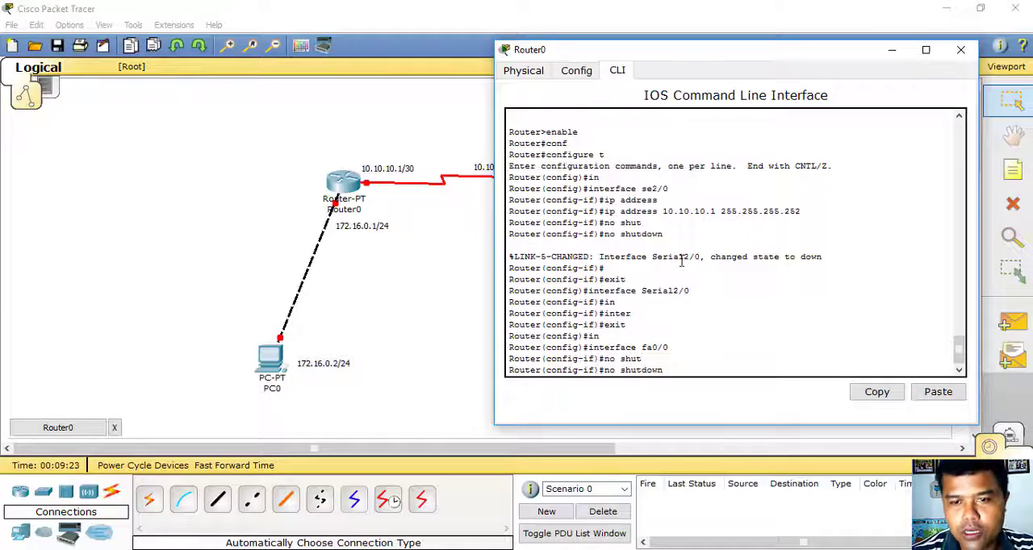
key("Return")
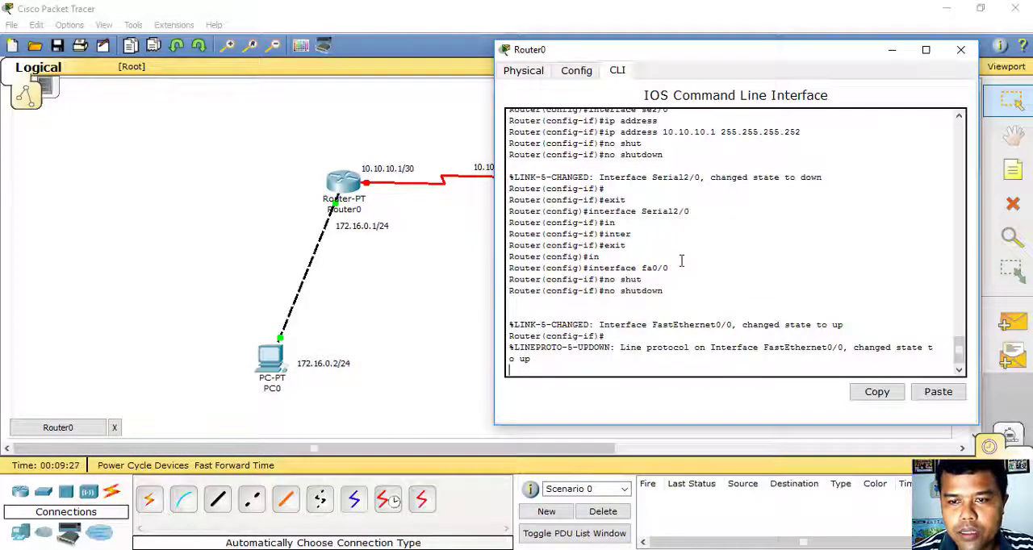
key("Return")
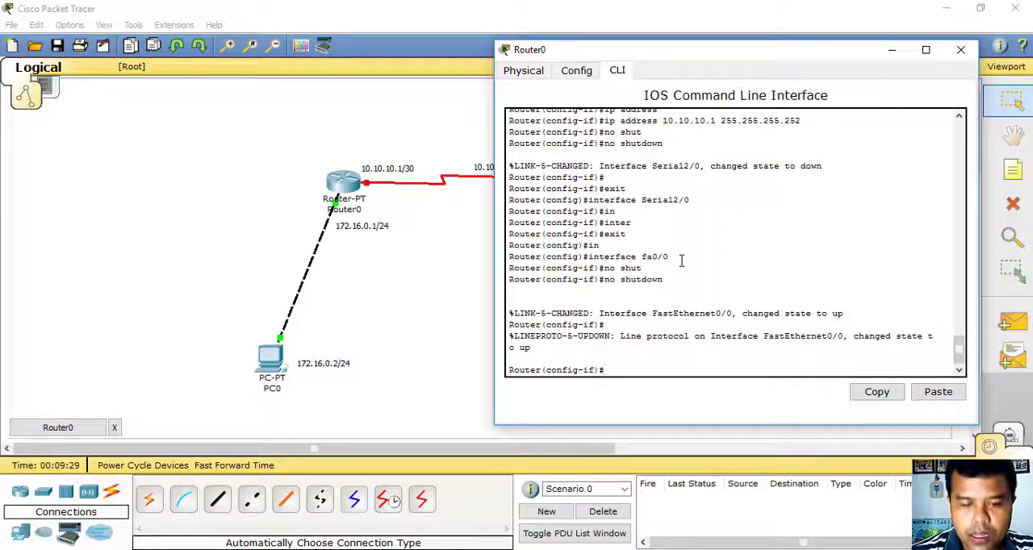
- Assign IP address 172.16.0.1 with subnet mask 255.255.255.0 to Router0's interface fa0/0
type("ip ")
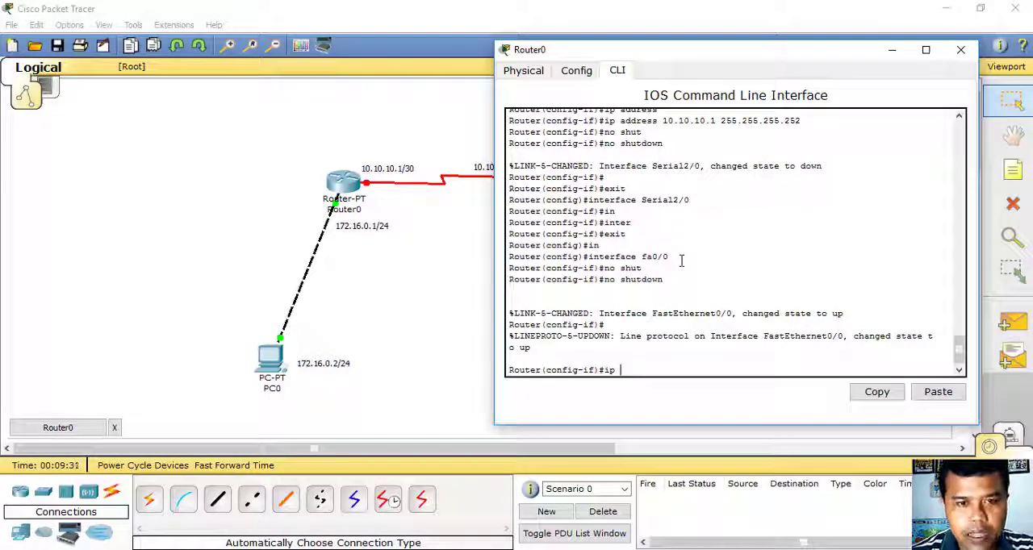
type("address")
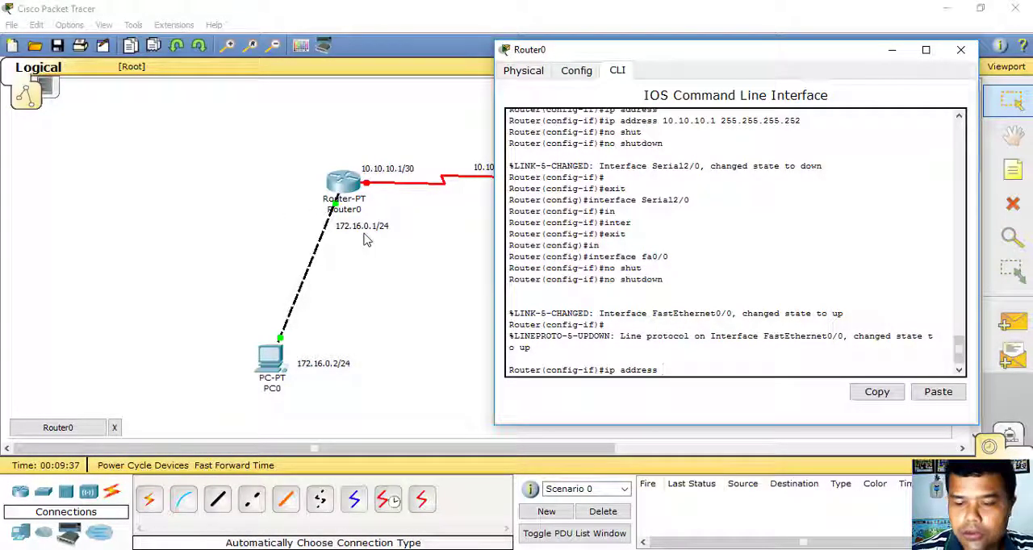
type(" 172.")
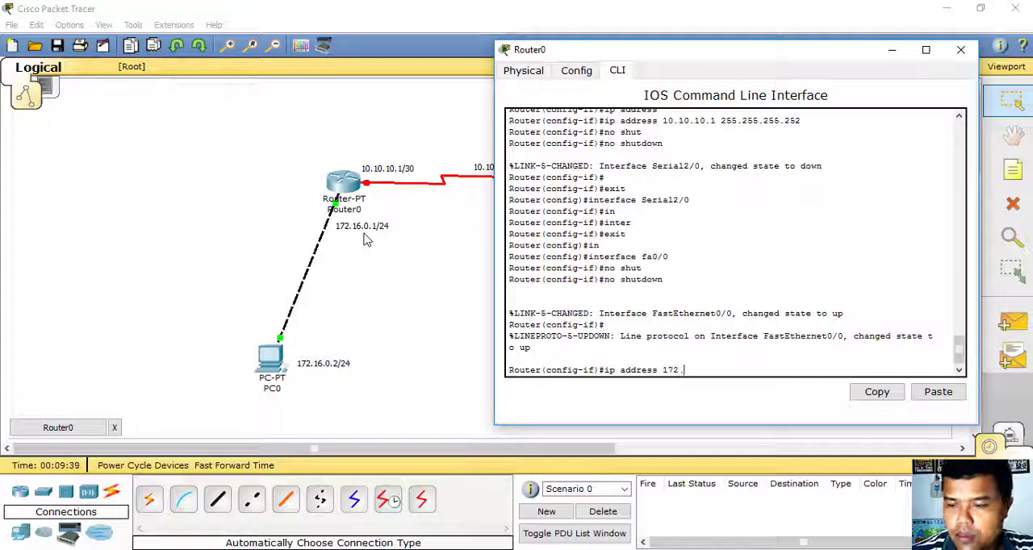
type("16.0.1")
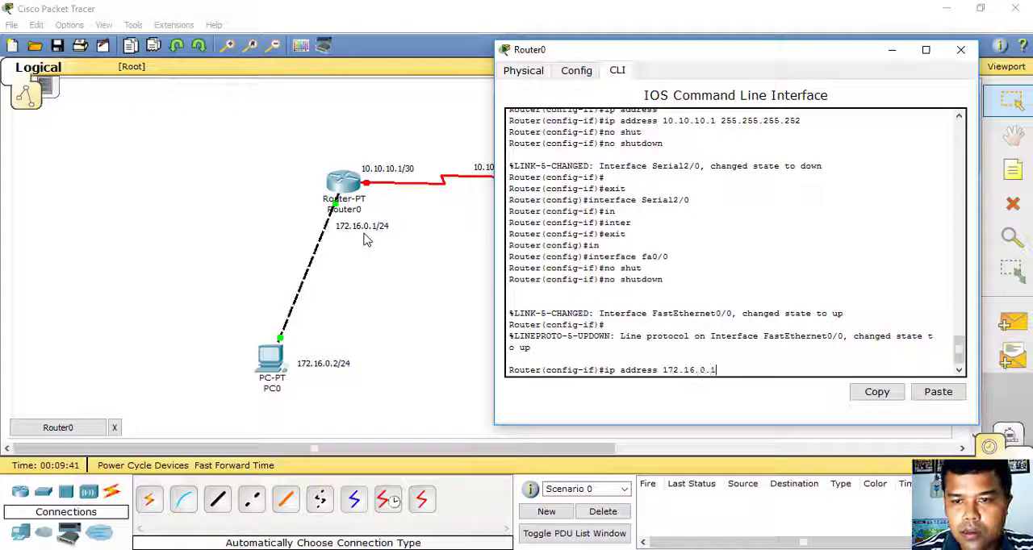
type(" 2")
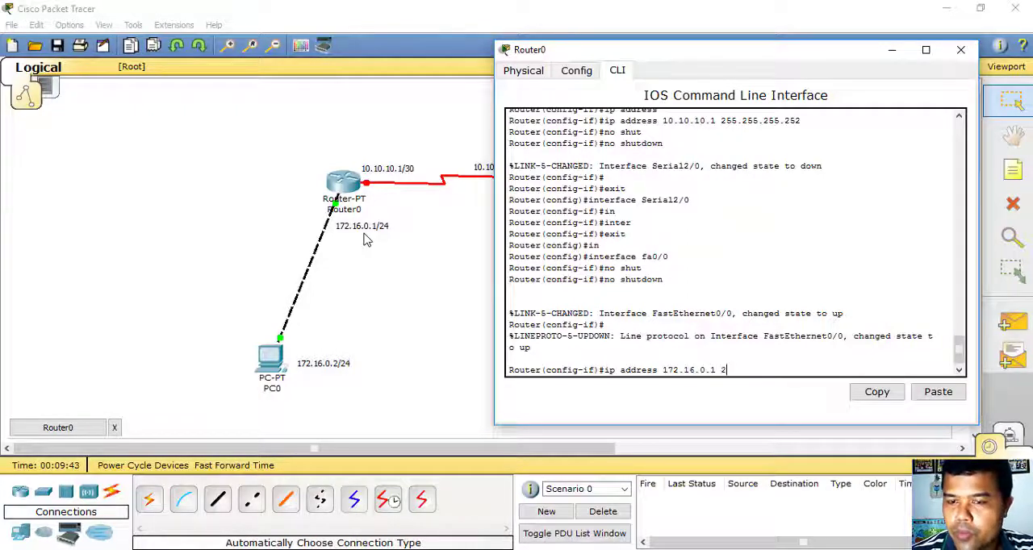
type("55.255.255.0")
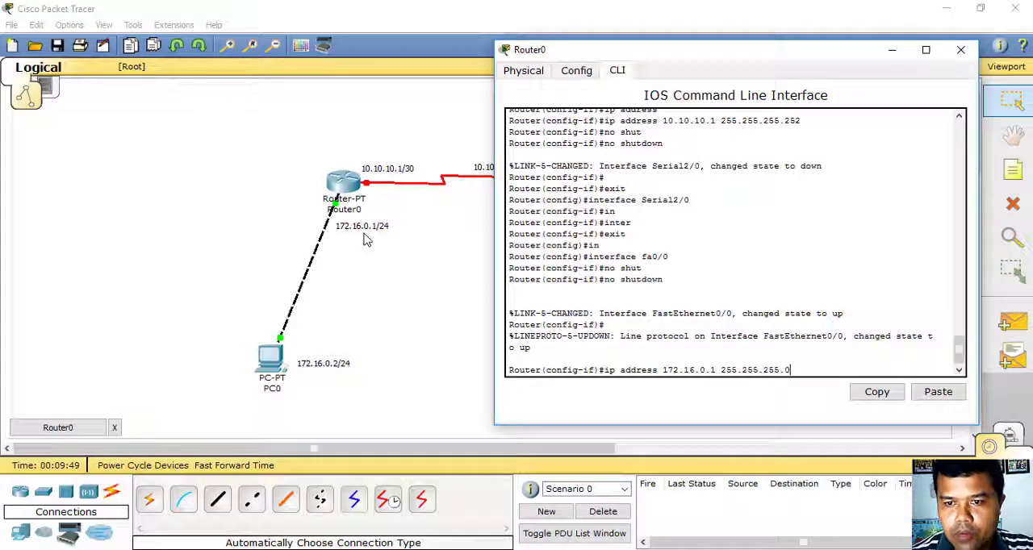
key("Return")
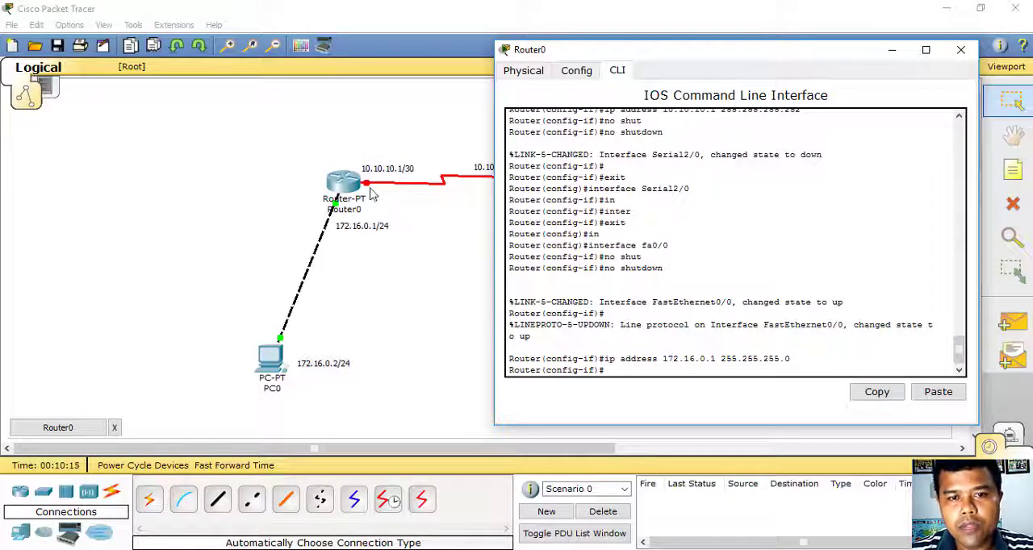
- Set Router0's window aside and check Router0's interface link states and IP addresses in the topology
left_click_drag(808, 58, 780, 102)
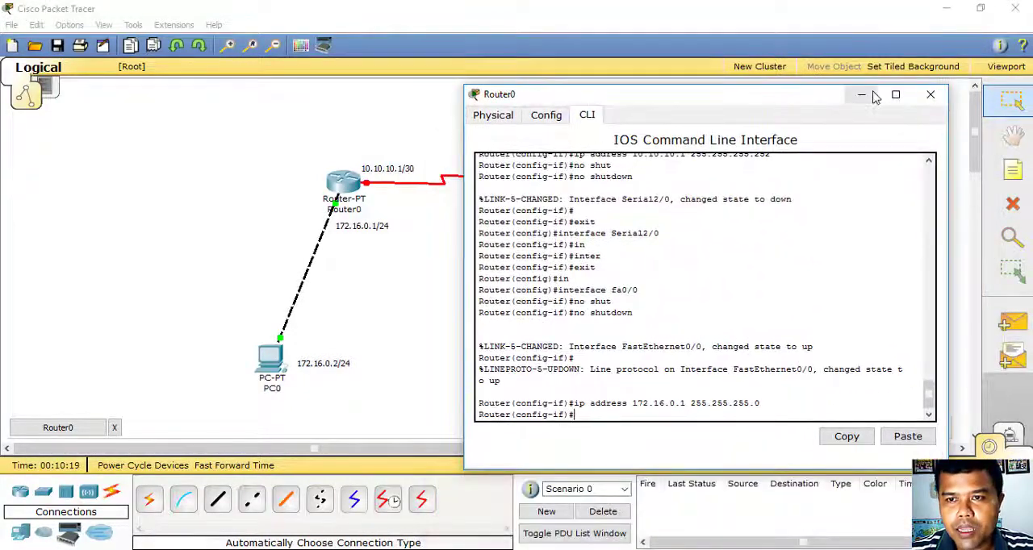
left_click(861, 95)
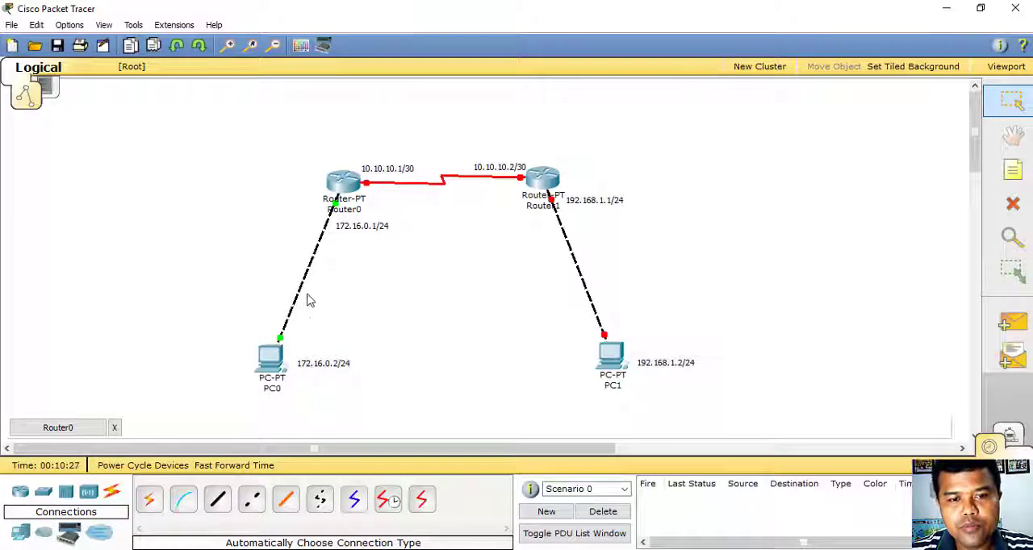
mouse_move(345, 205)
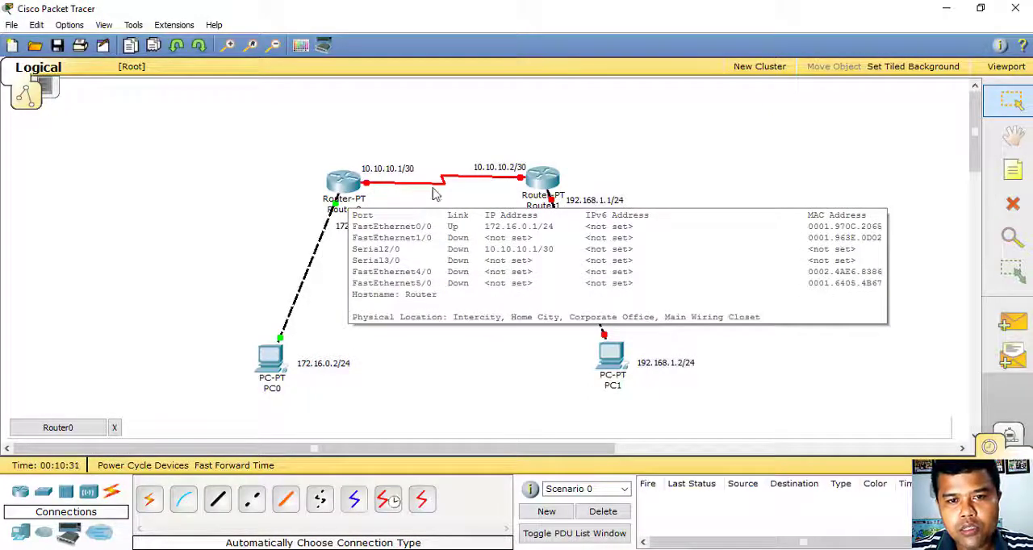
mouse_move(539, 192)
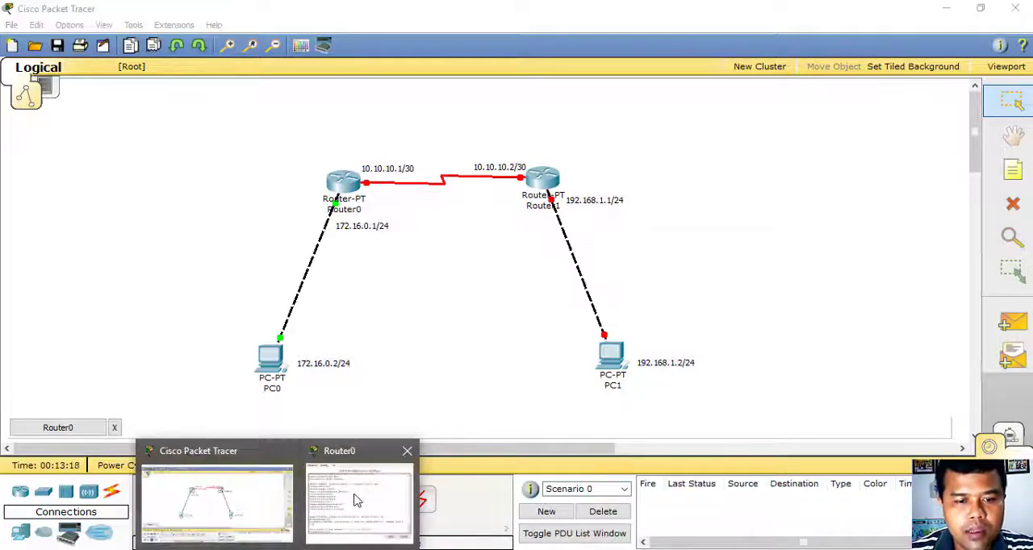
- Return Router0's command line from interface to global configuration mode and start an ip route command
left_click(356, 500)
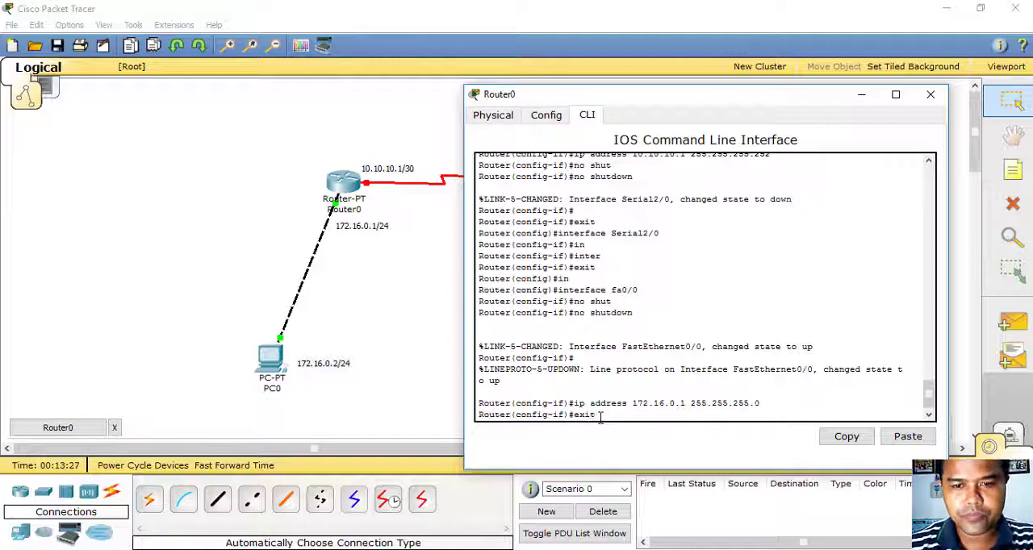
key("Return")
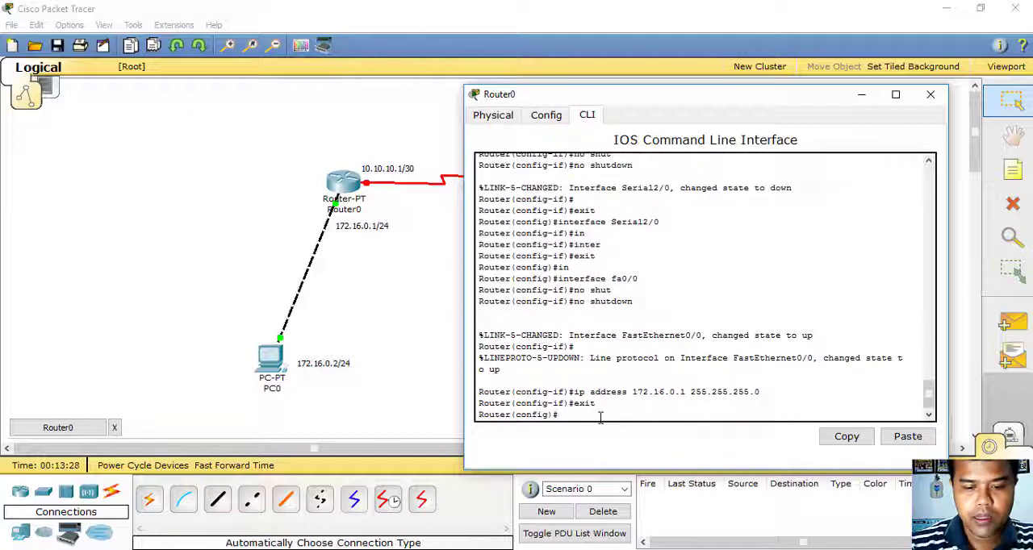
type("ip ro")
key("Tab")
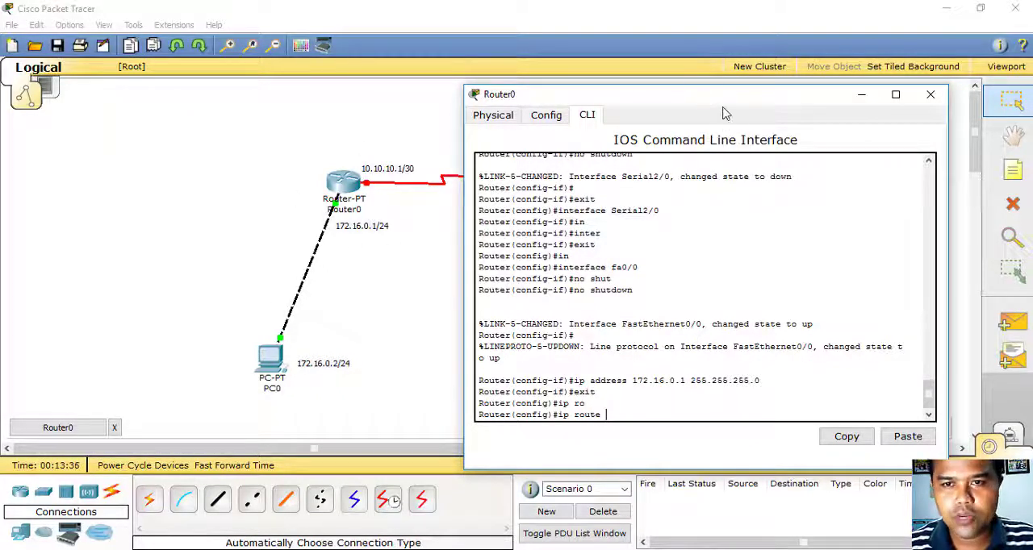
- Enter destination network 192.168.1.0 with mask 255.255.255.0 in Router0's static route command
left_click_drag(723, 105, 316, 96)
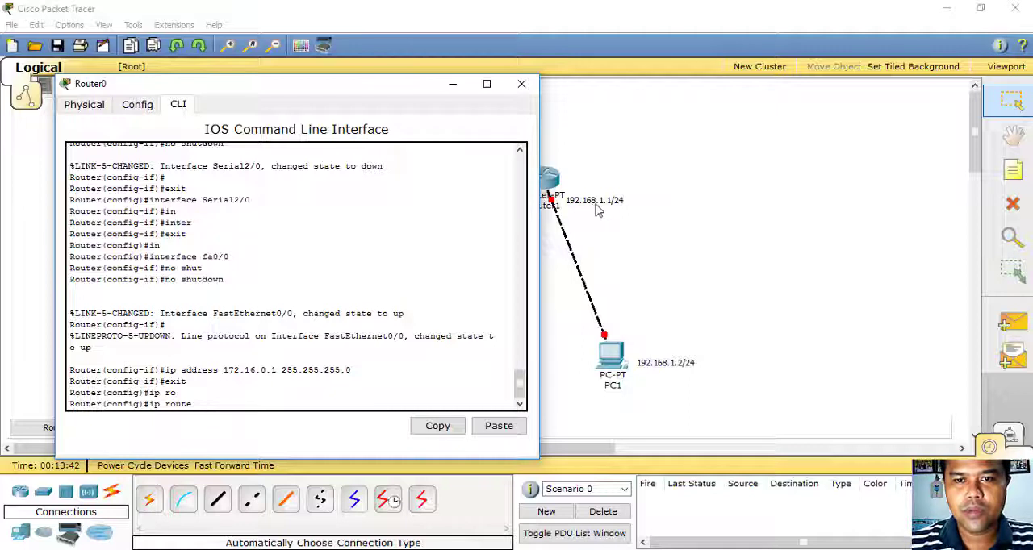
type("19")
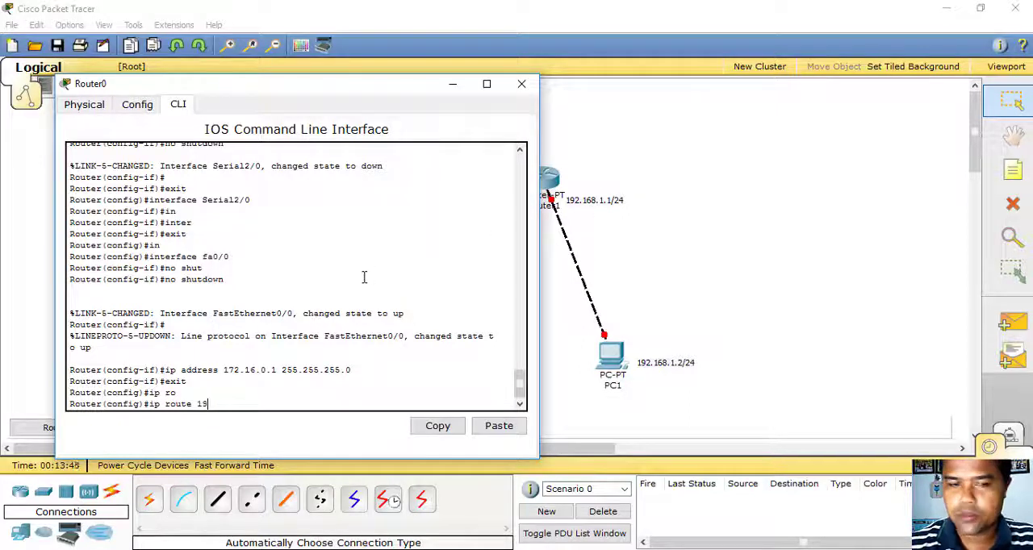
type("2.168.1")
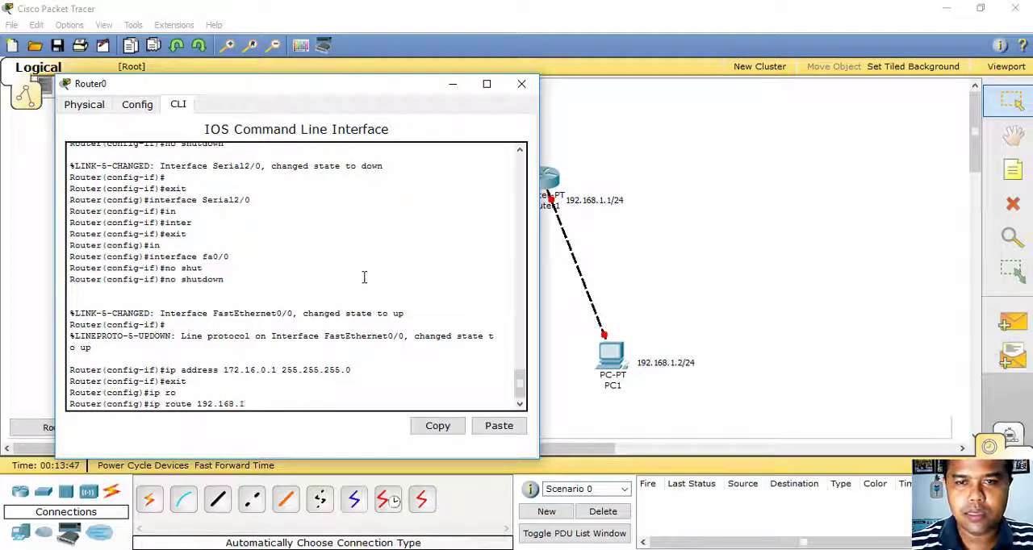
type(".0.")
key("BackSpace")
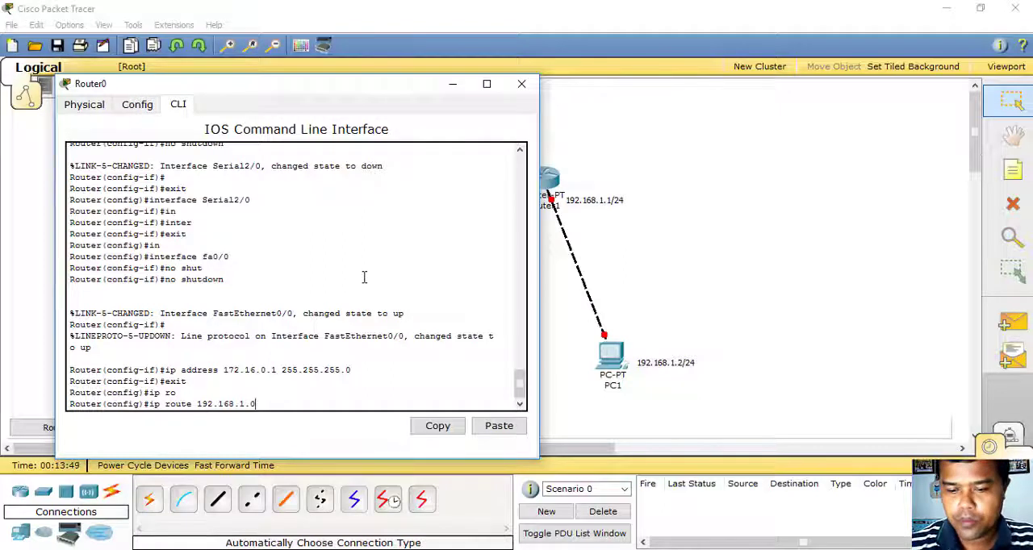
type("2")
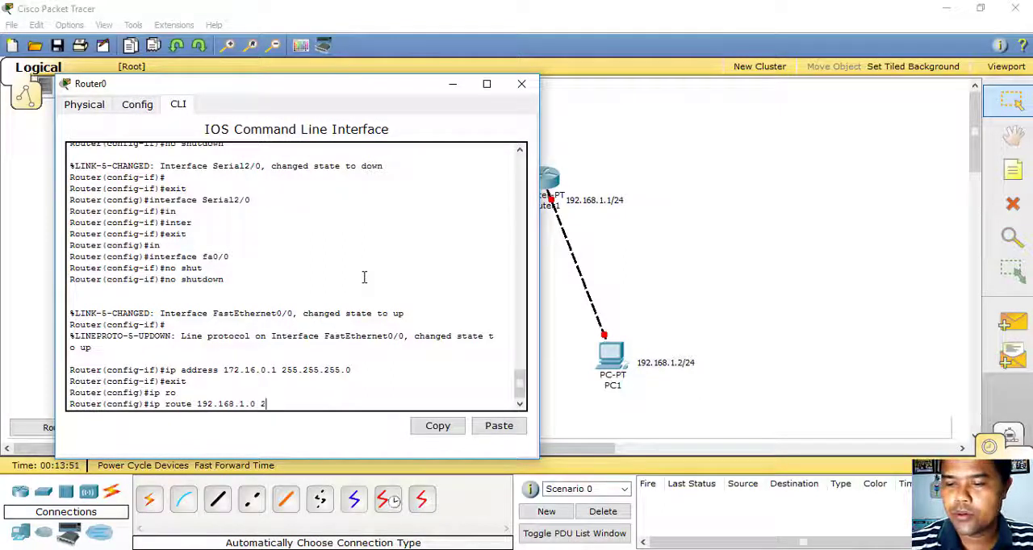
type("55.255.255")
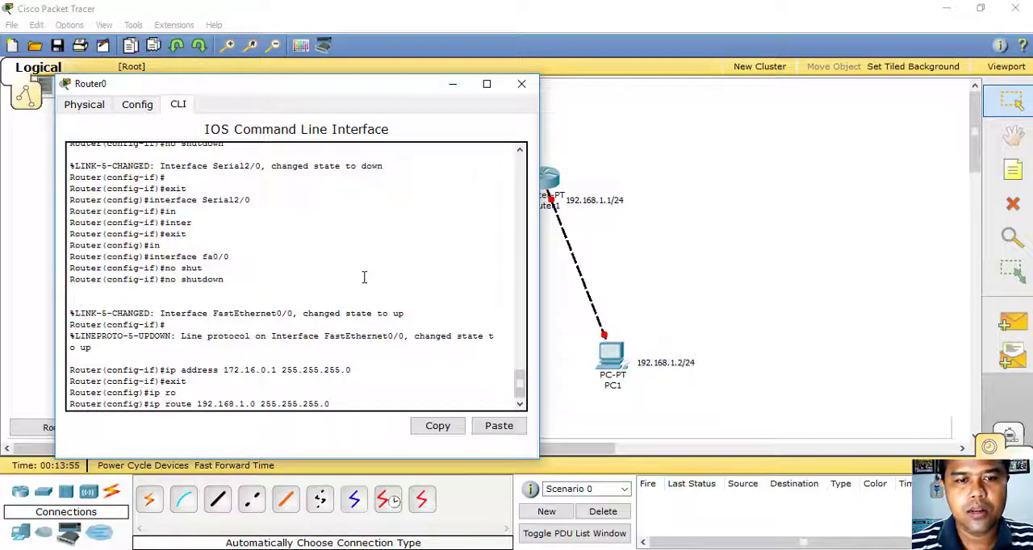
type(".0")
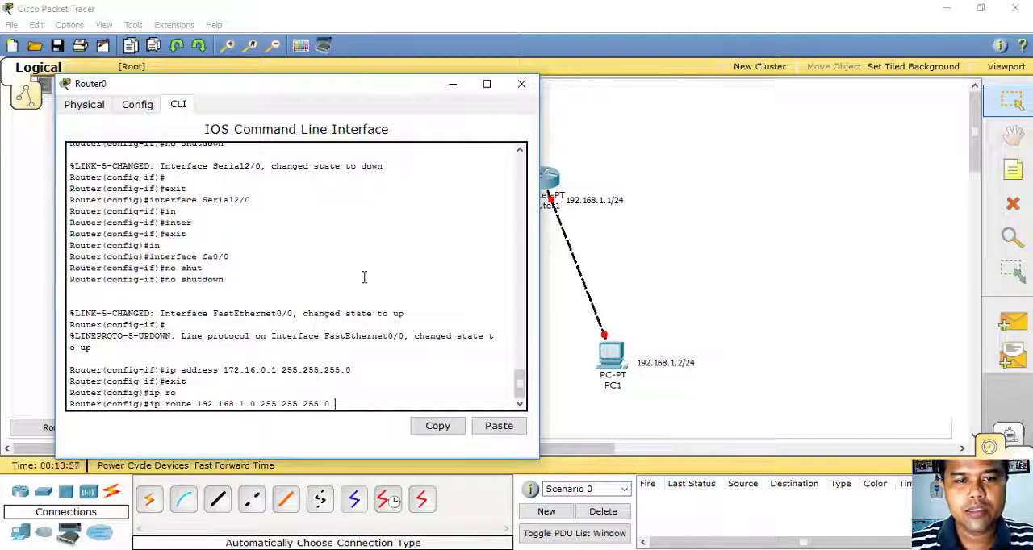
- Complete Router0's static route with next hop 10.10.10.2 and close the Router0 window
left_click_drag(390, 87, 336, 78)
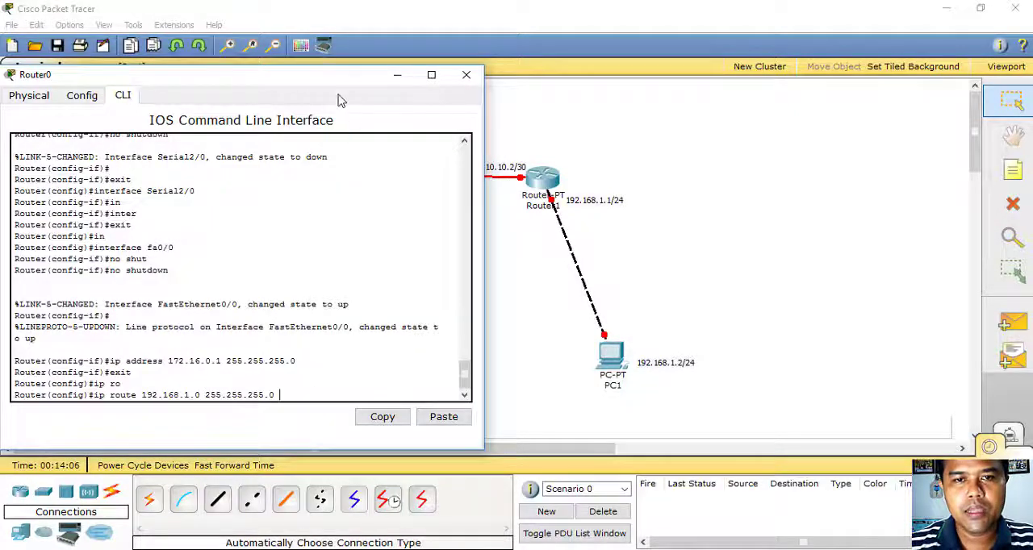
left_click_drag(340, 84, 327, 85)
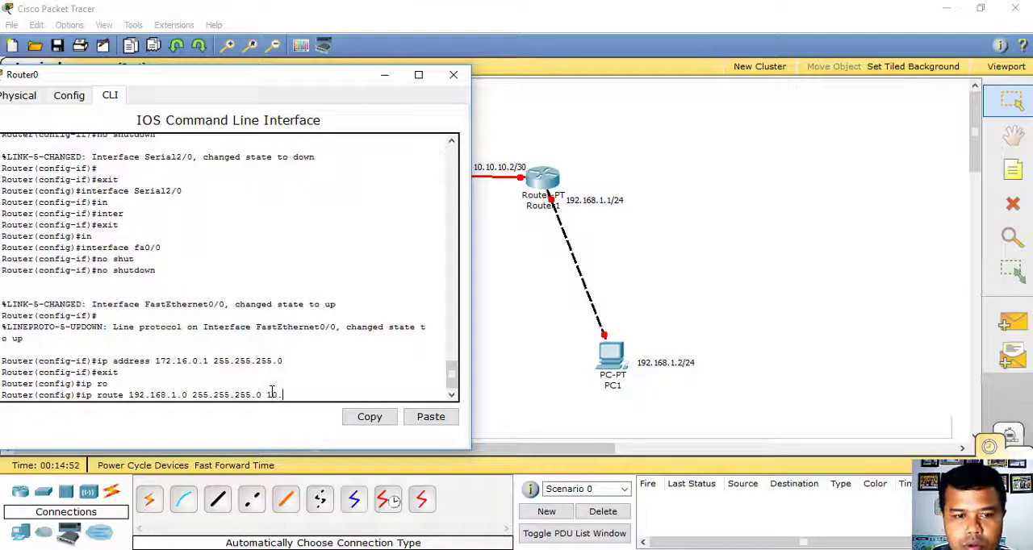
type("10.10.")
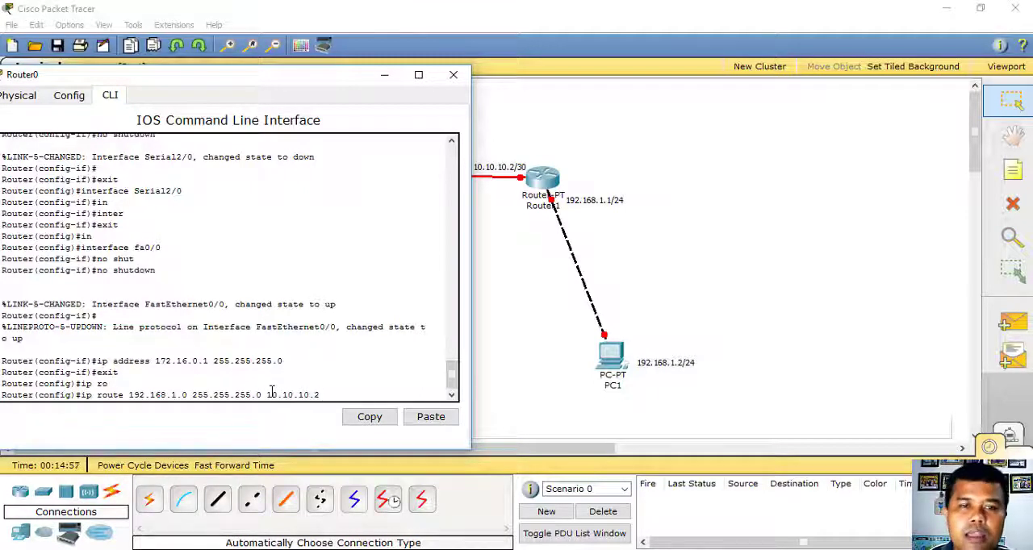
type("2")
left_click_drag(279, 74, 817, 83)
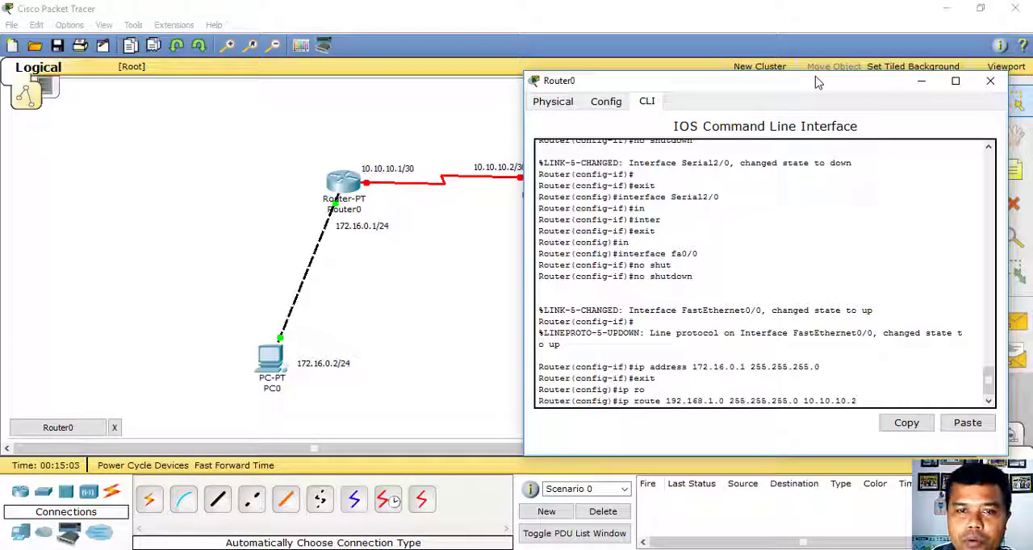
key("Return")
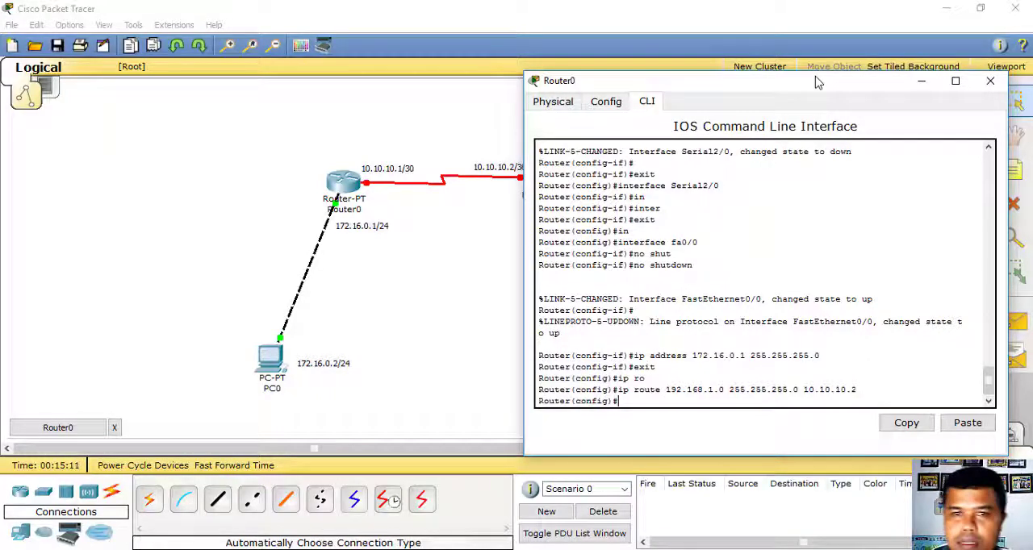
left_click(991, 82)
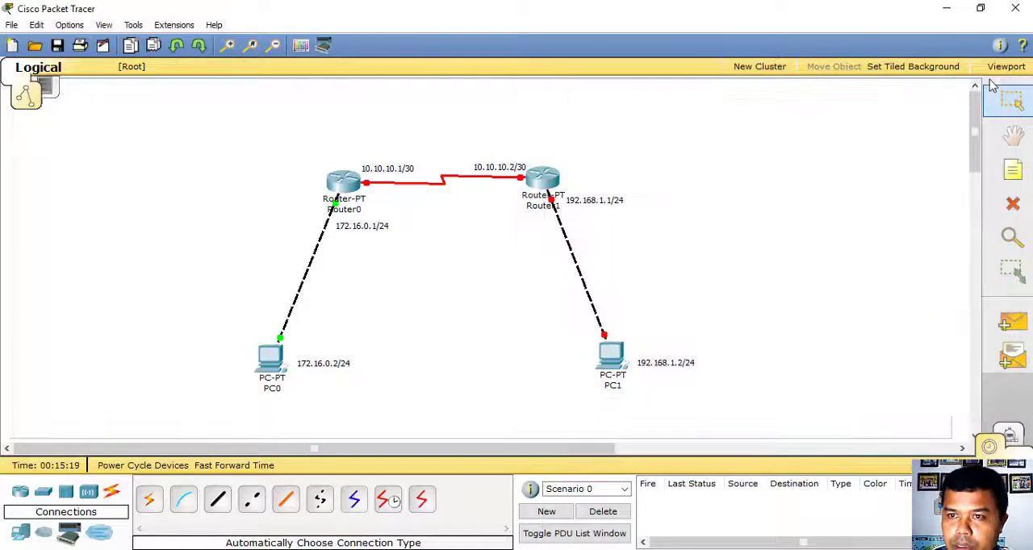
- Open Router1's command line and exit its Serial2/0 interface configuration mode
left_click(537, 184)
left_click_drag(388, 89, 657, 89)
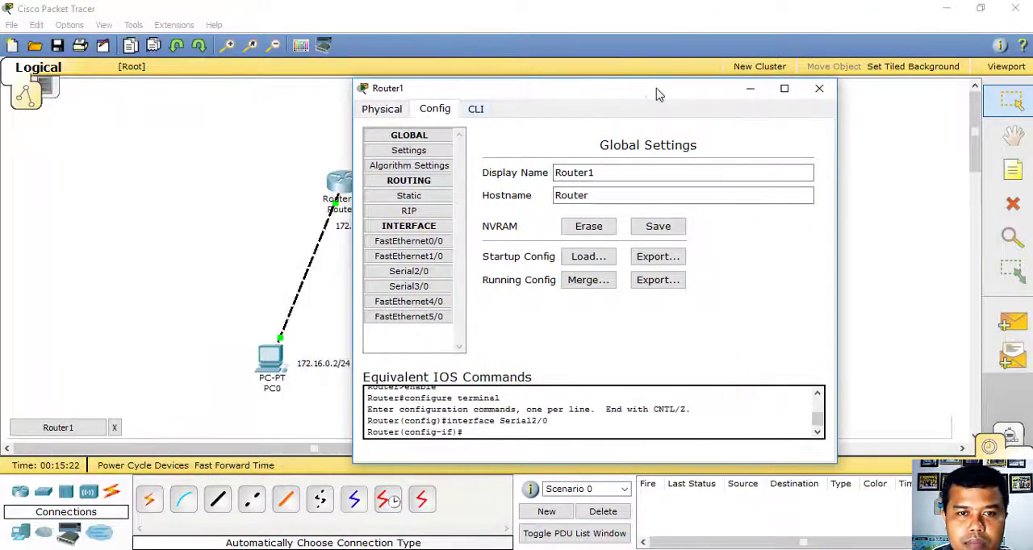
left_click(484, 110)
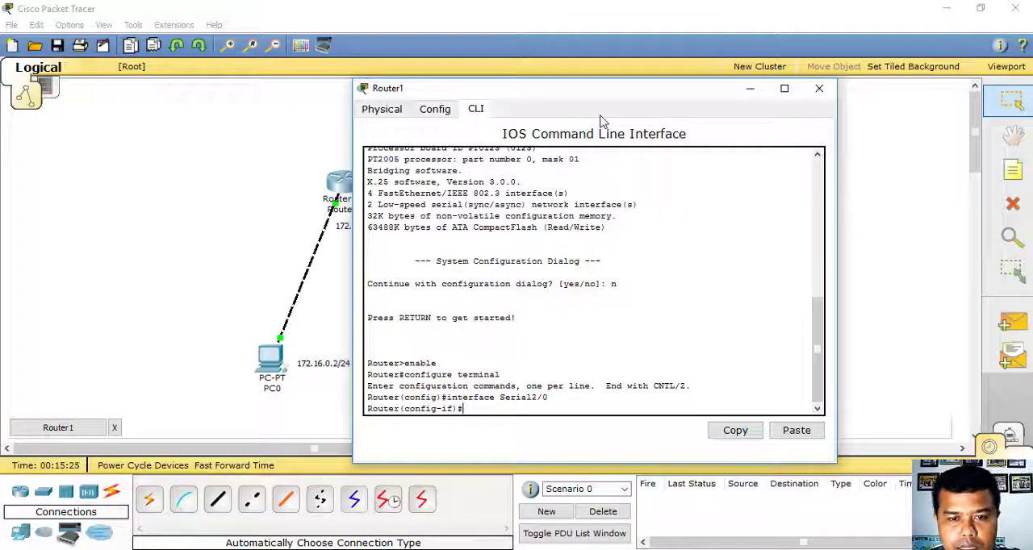
type("exit")
key("Return")
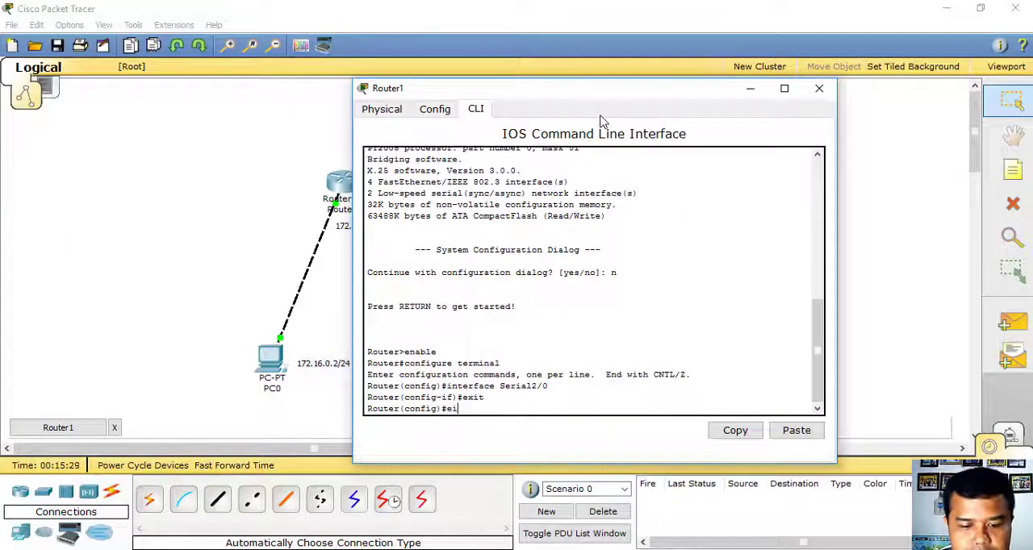
- Exit Router1's global configuration mode, log out of the console and start a fresh console session
type("exit")
key("Return")
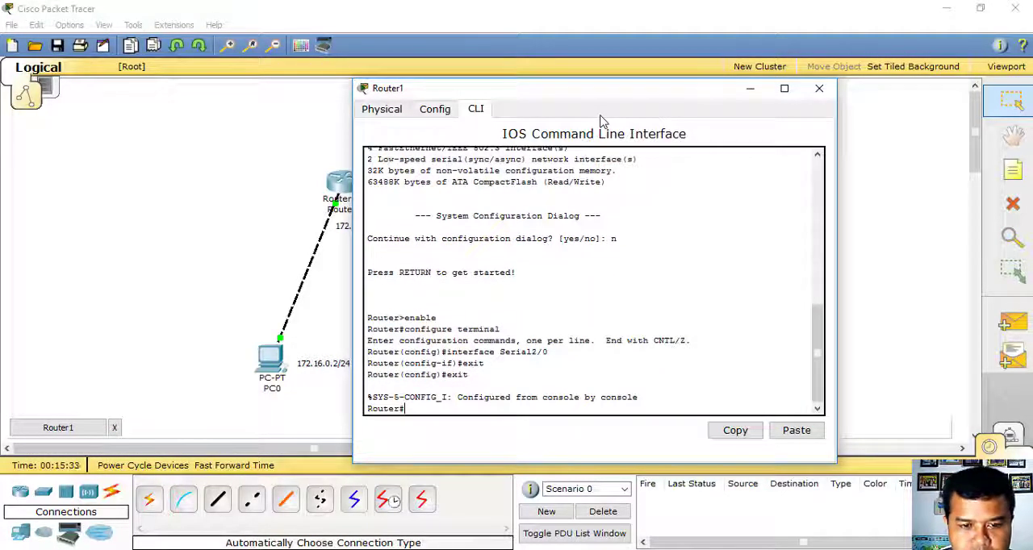
type("exit")
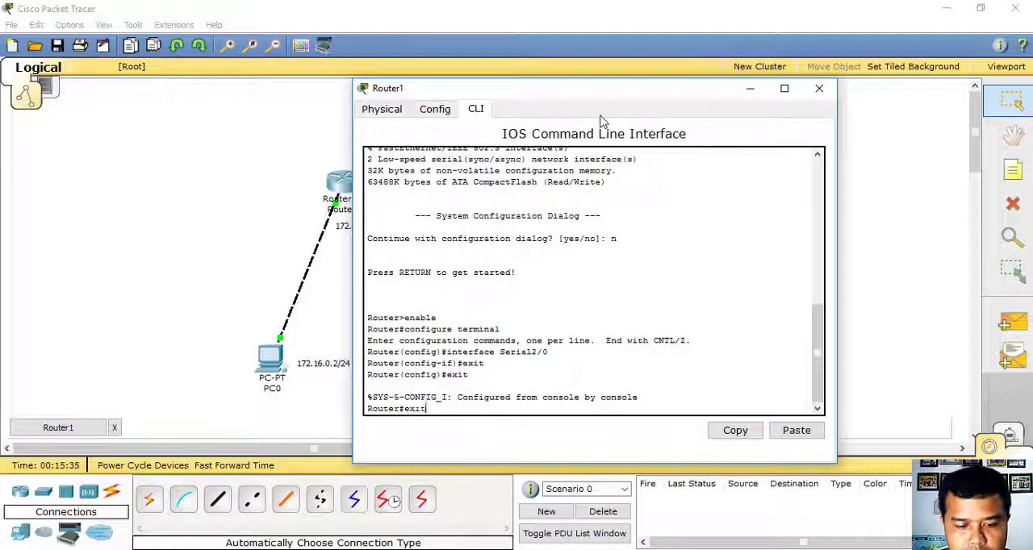
key("Return")
- Enter privileged mode and global configuration mode on Router1 with enable and conf t
key("Return")
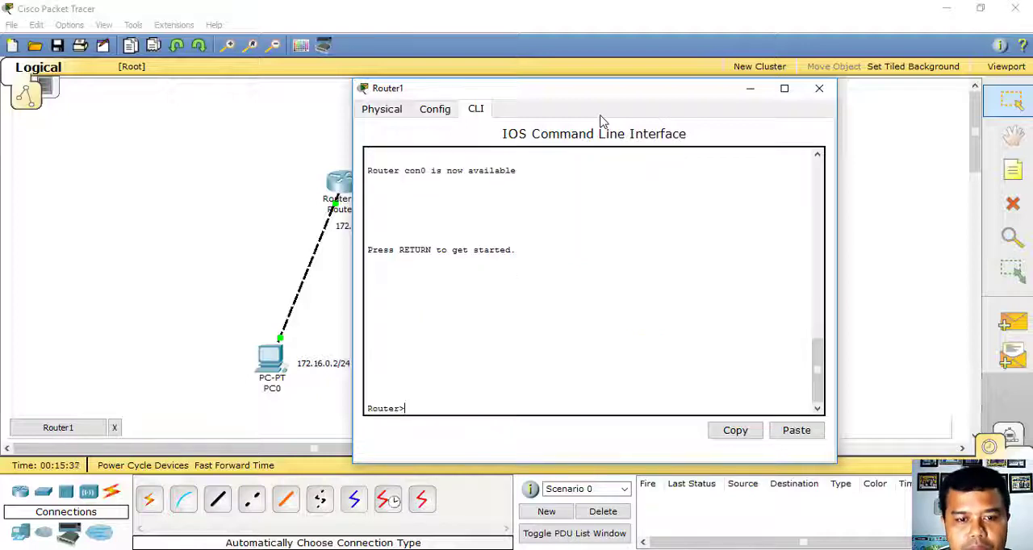
type("enab")
key("Tab")
key("Return")
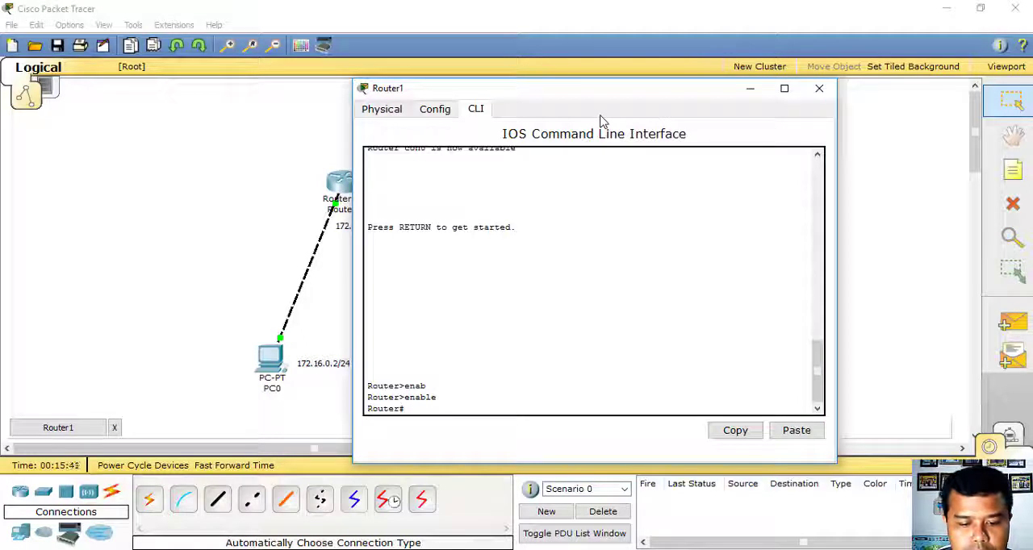
type("conf")
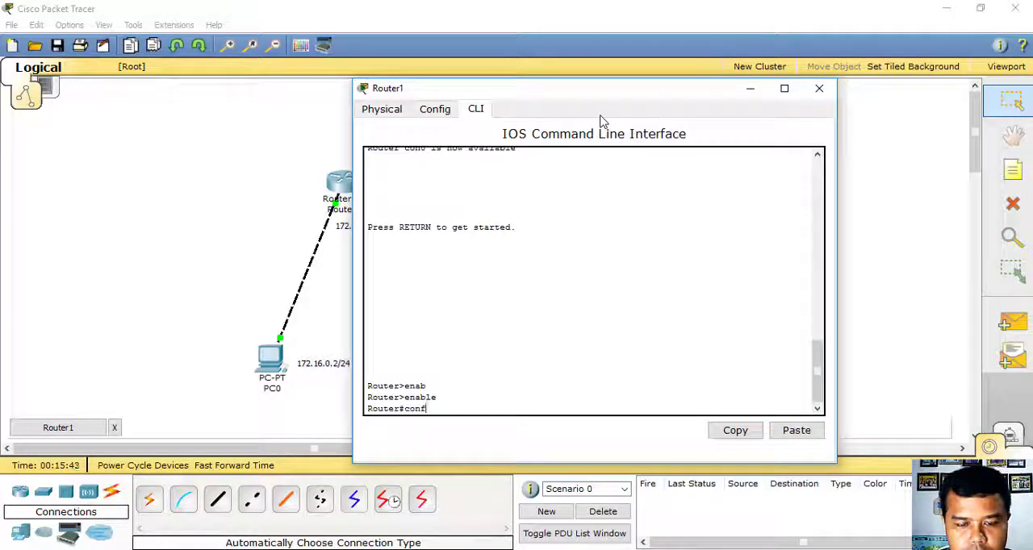
type(" t")
key("Return")
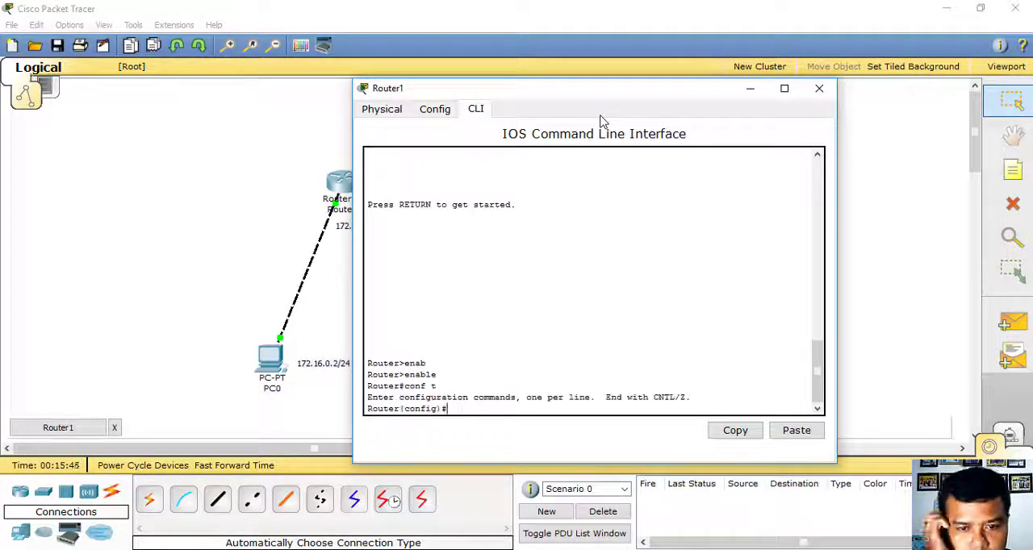
- Enter interface configuration mode for se2/0 on Router1
type("in")
key("Tab")
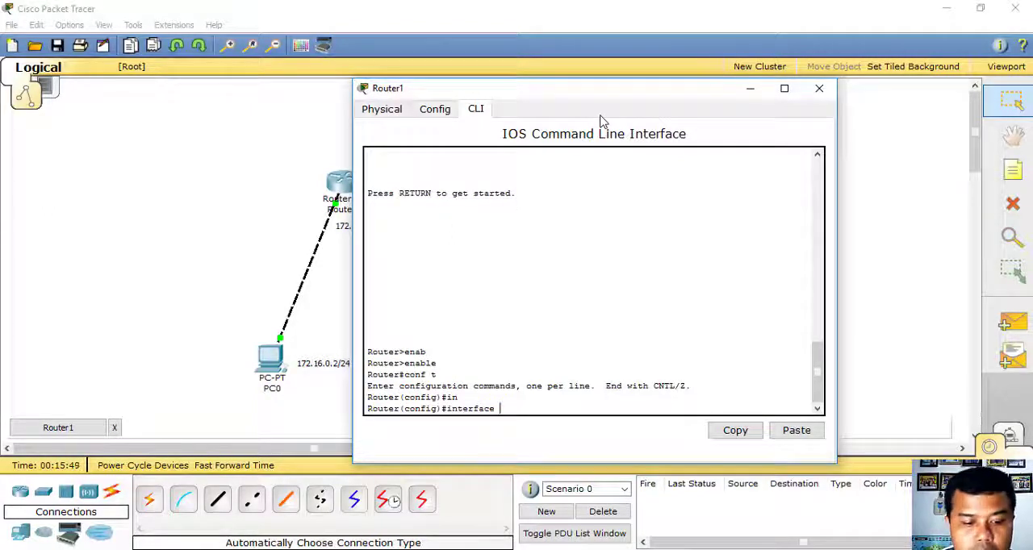
type("2")
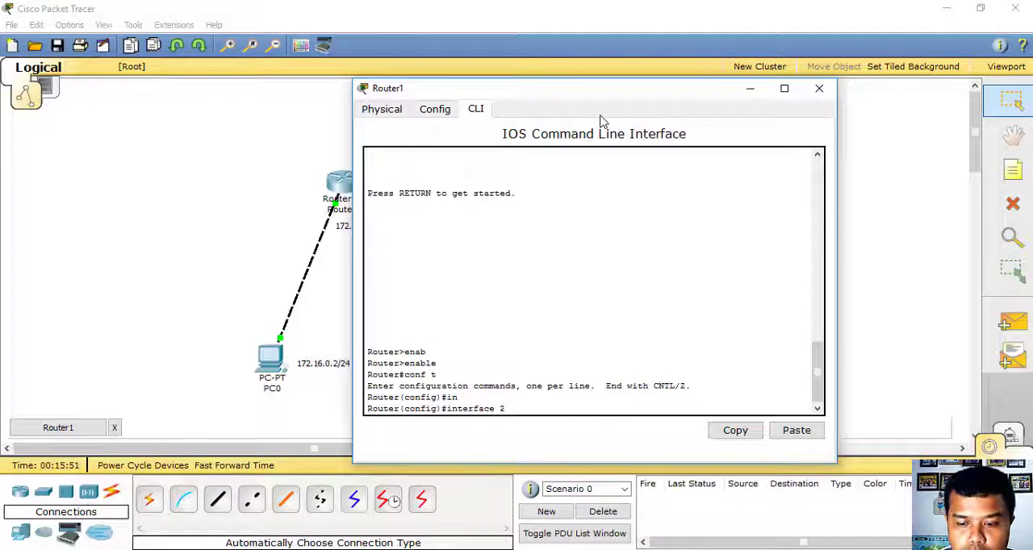
type("e")
type("2/0")
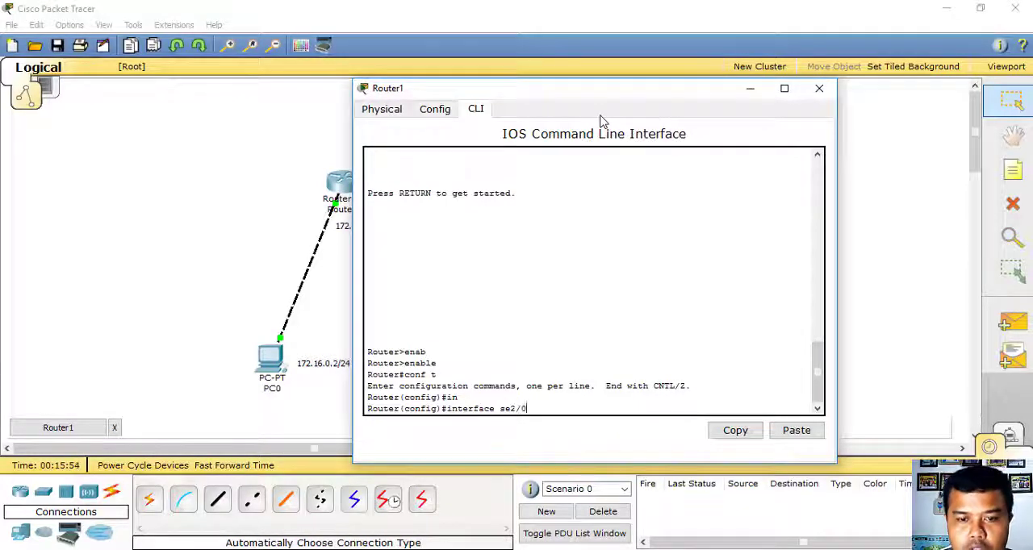
key("Return")
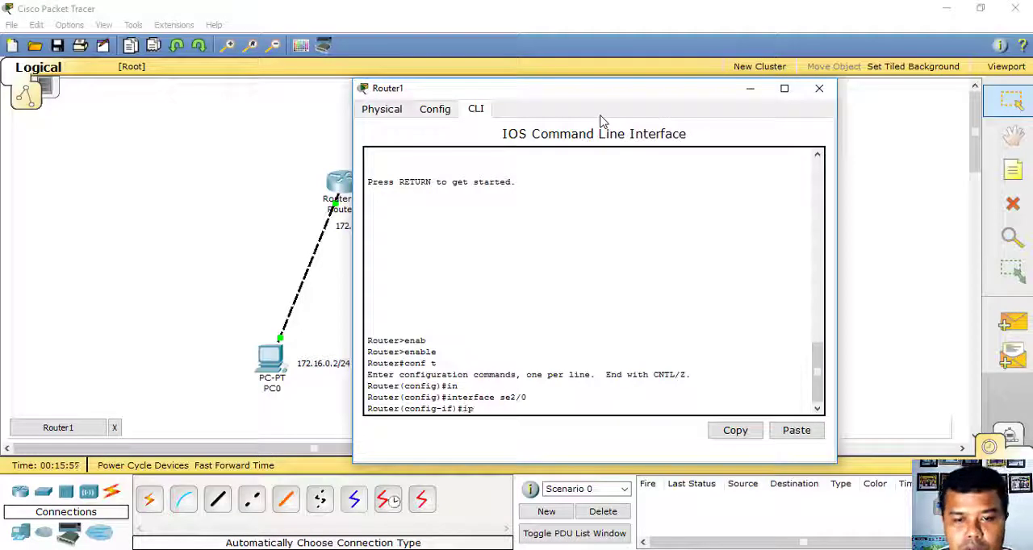
- Assign IP address 10.10.10.2 with mask 255.255.255.252 to Router1's se2/0 interface
type("ip ad")
key("Tab")
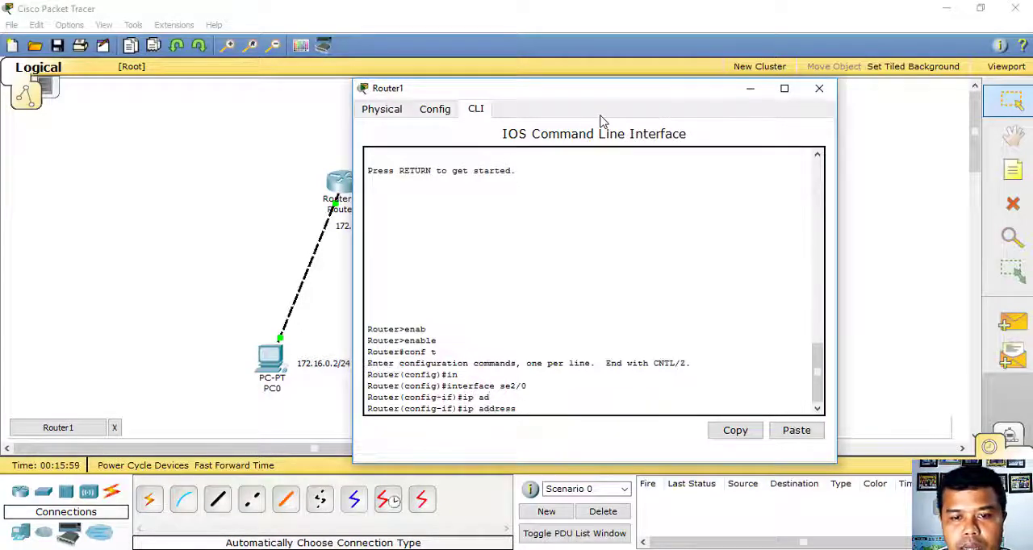
left_click_drag(673, 91, 862, 67)
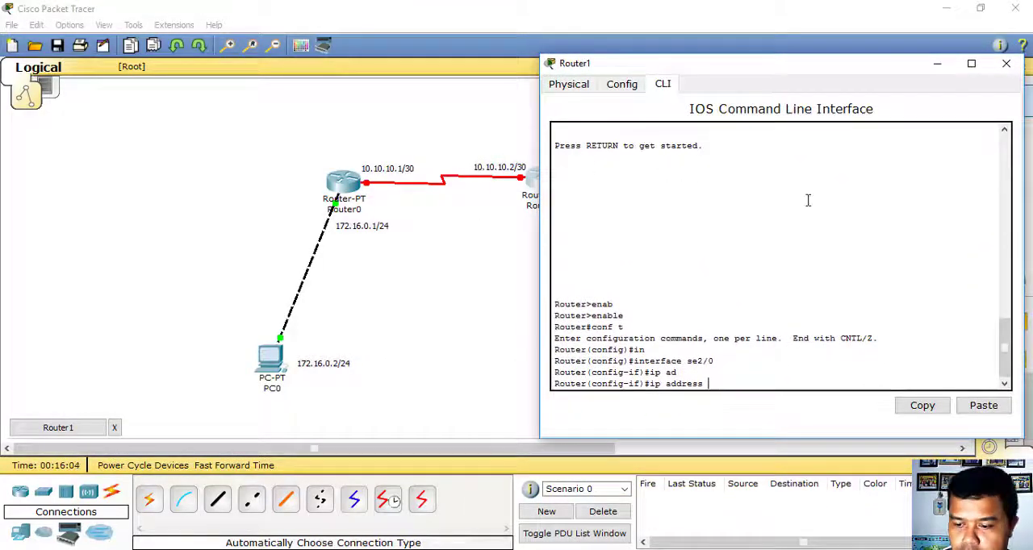
type("10.10.10.")
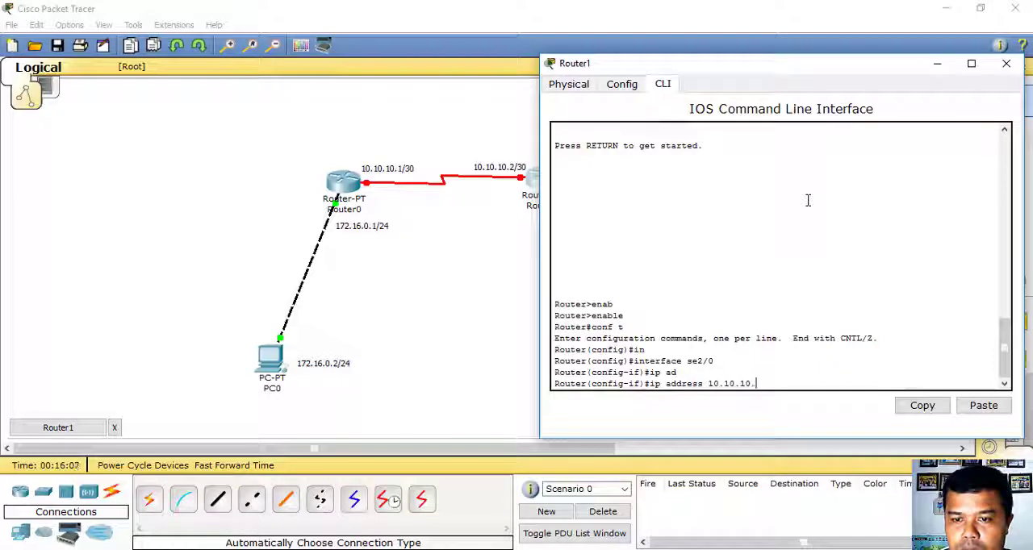
type("2")
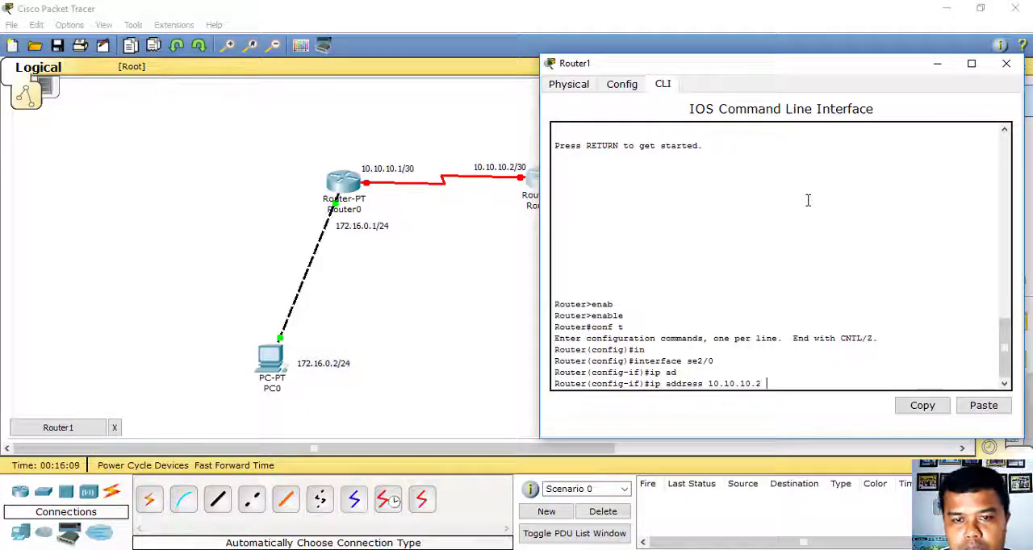
type(" 255.255.255")
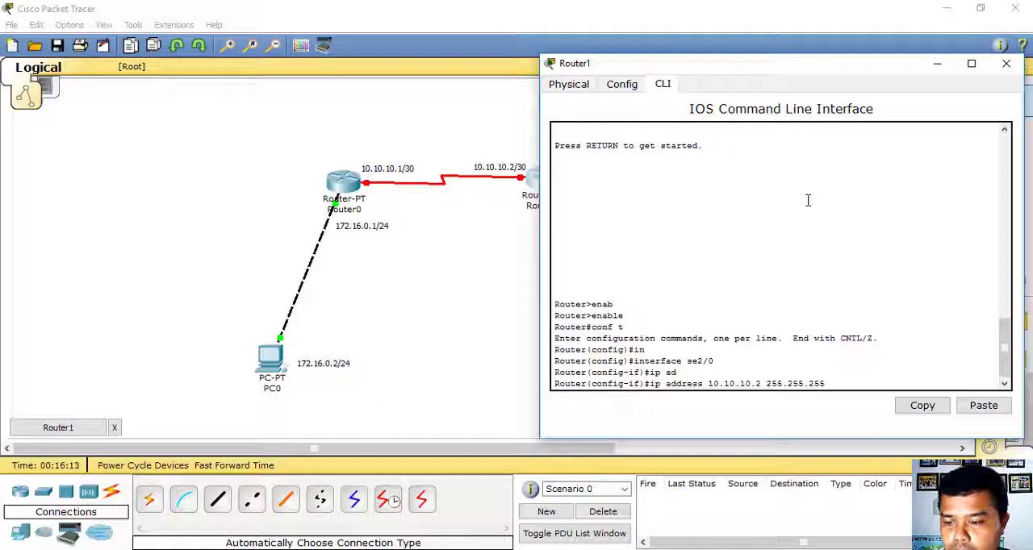
type(".252")
key("Return")
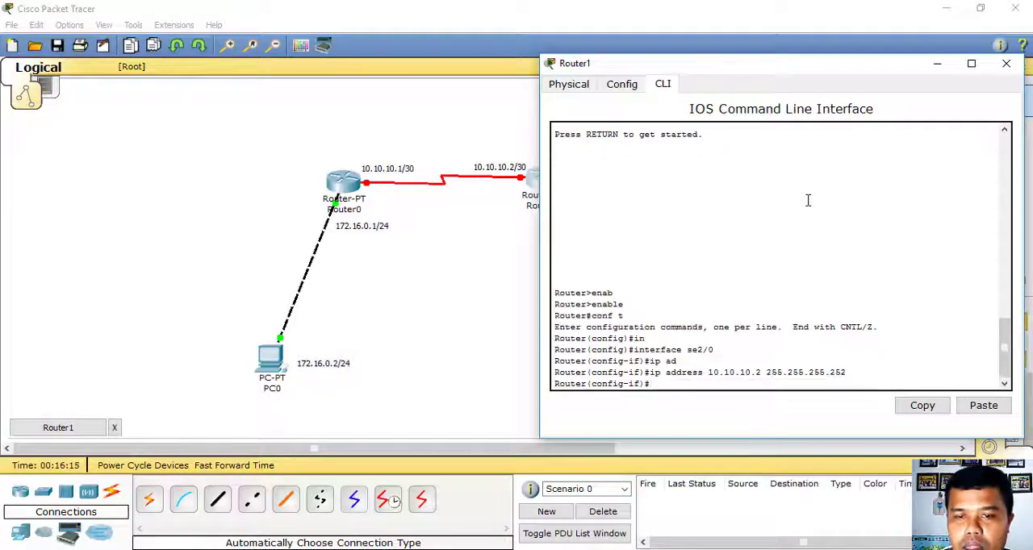
- Enable Router1's se2/0 interface with no shutdown
type("no")
key("Tab")
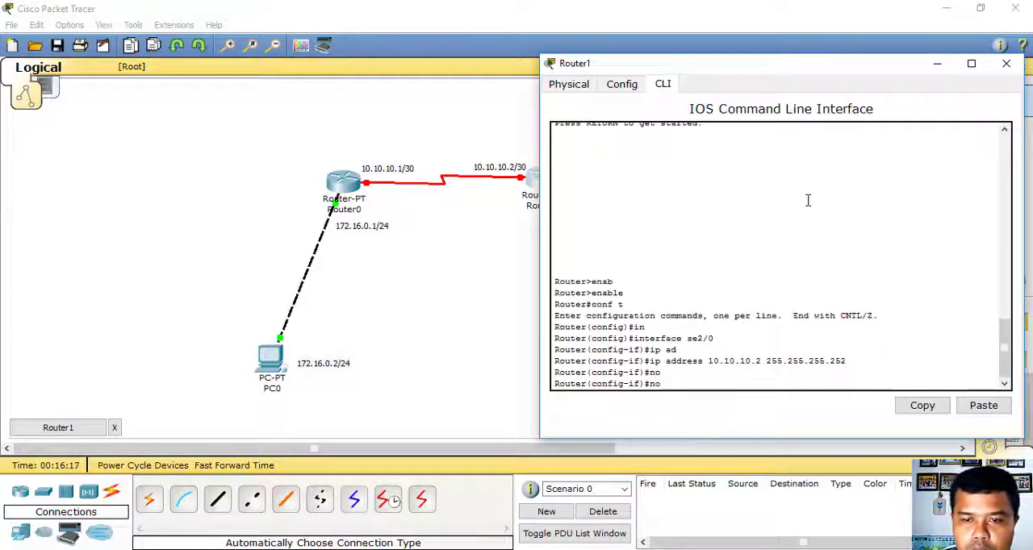
type("shut")
key("Tab")
key("Return")
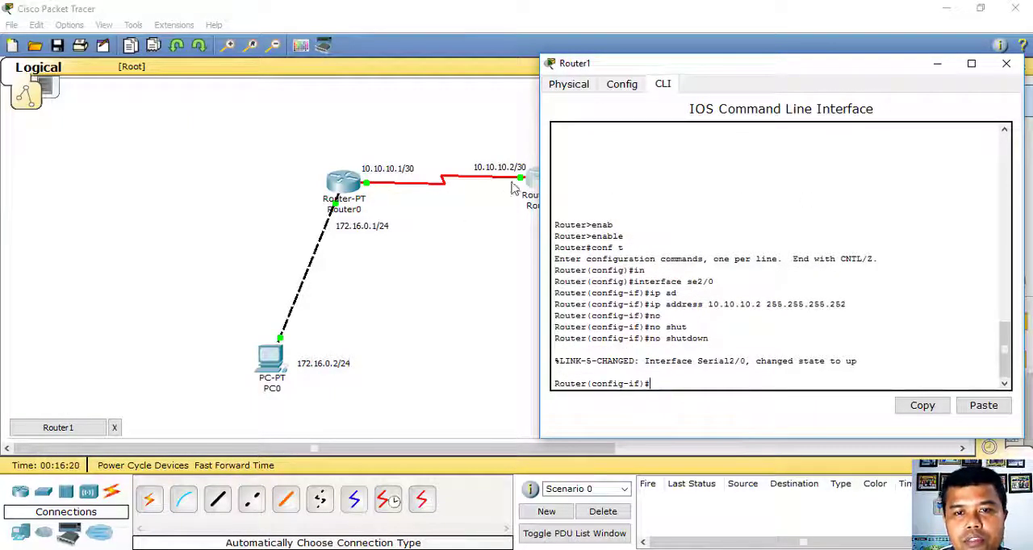
- Exit the serial interface mode on Router1 and enter interface configuration mode for fa0/0
left_click_drag(780, 66, 291, 64)
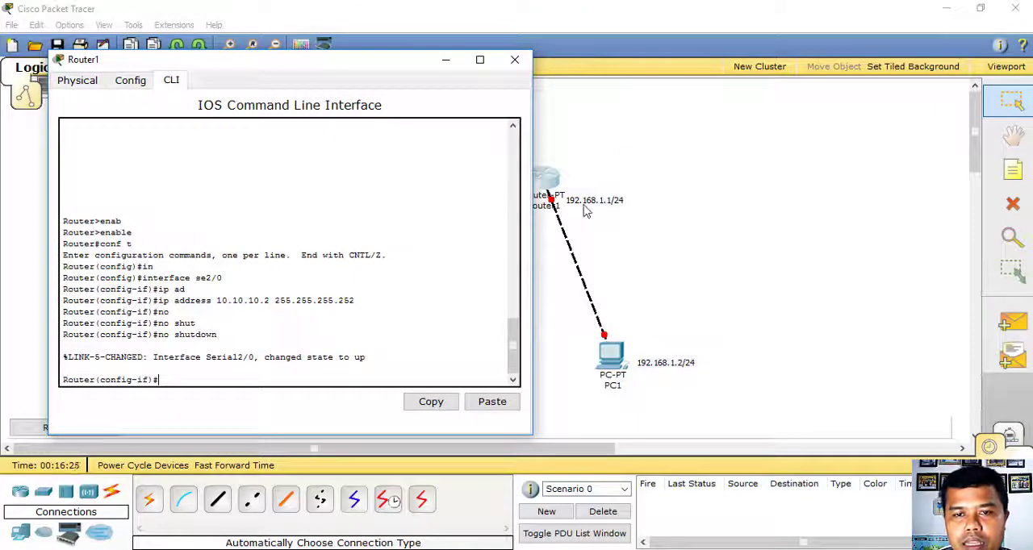
type("exit")
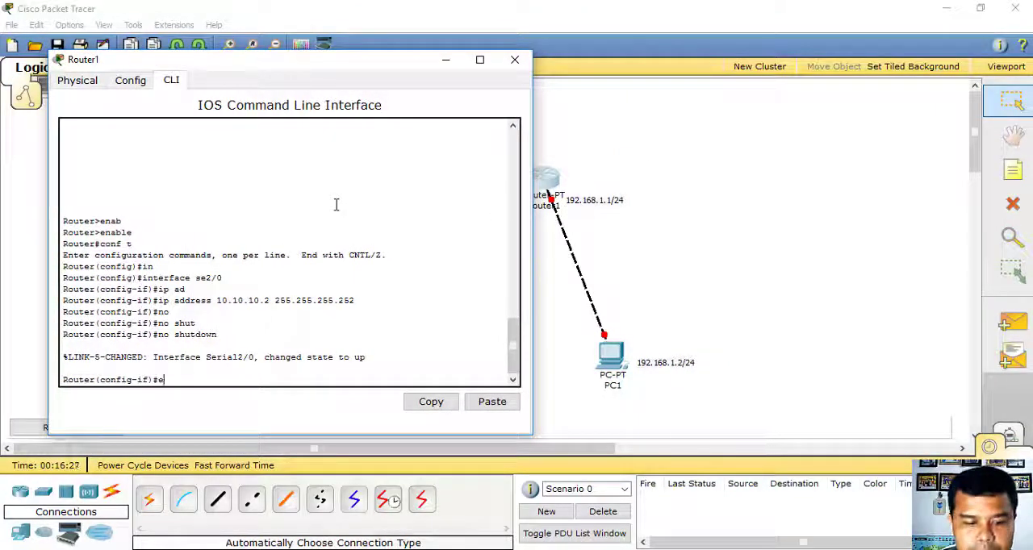
key("Return")
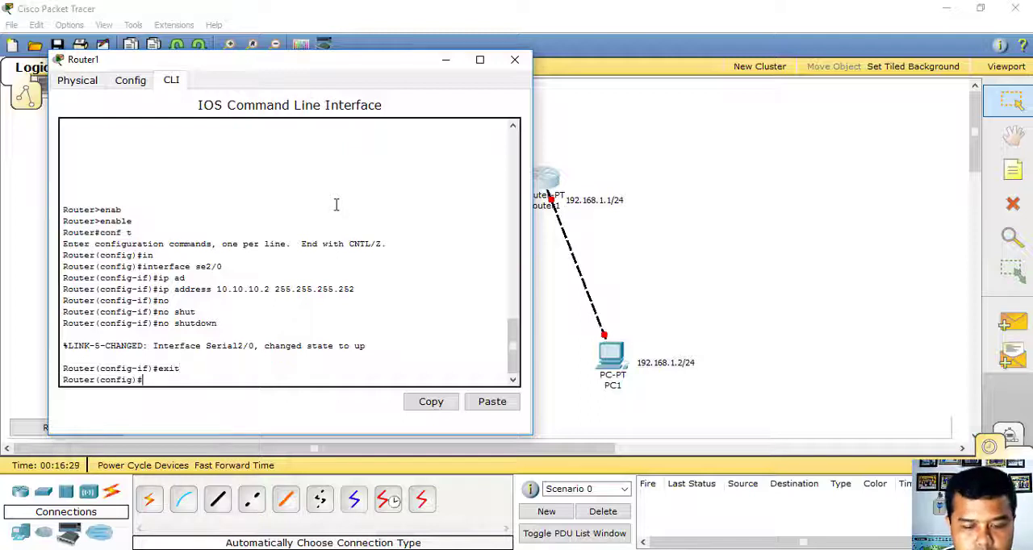
type("in")
key("Tab")
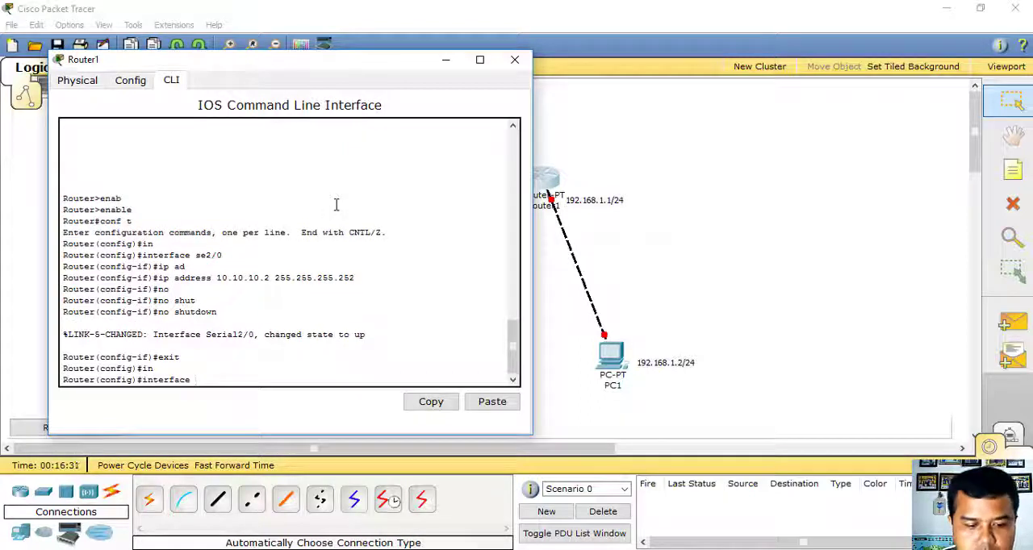
type("fa0/")
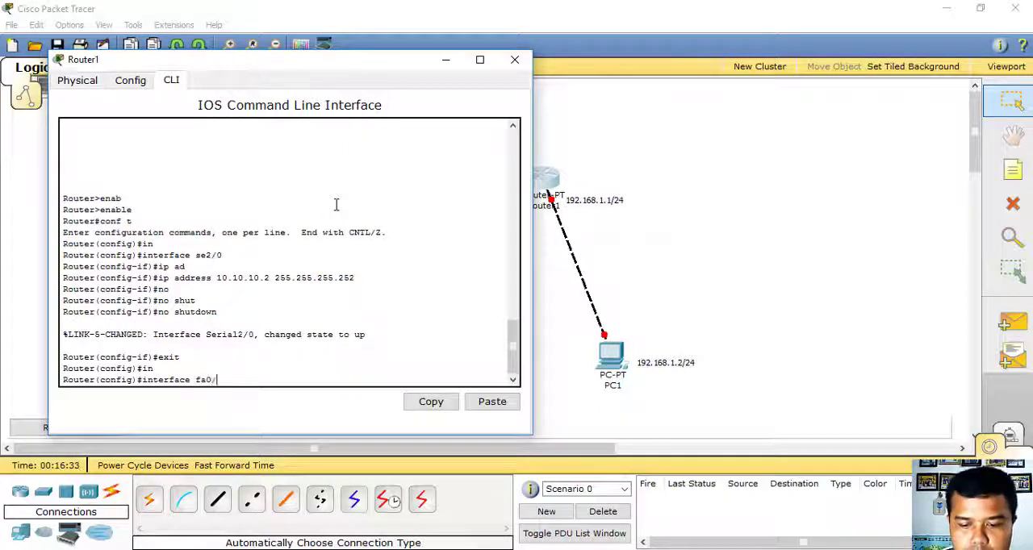
type("0")
key("Return")
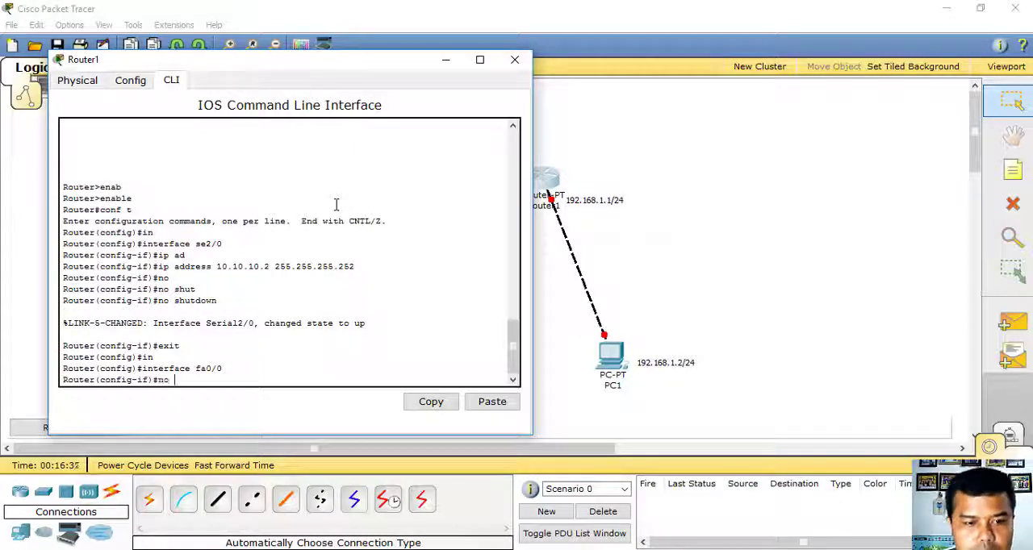
- Enable Router1's fa0/0 interface with no shutdown
type("no shu")
key("Tab")
key("Return")
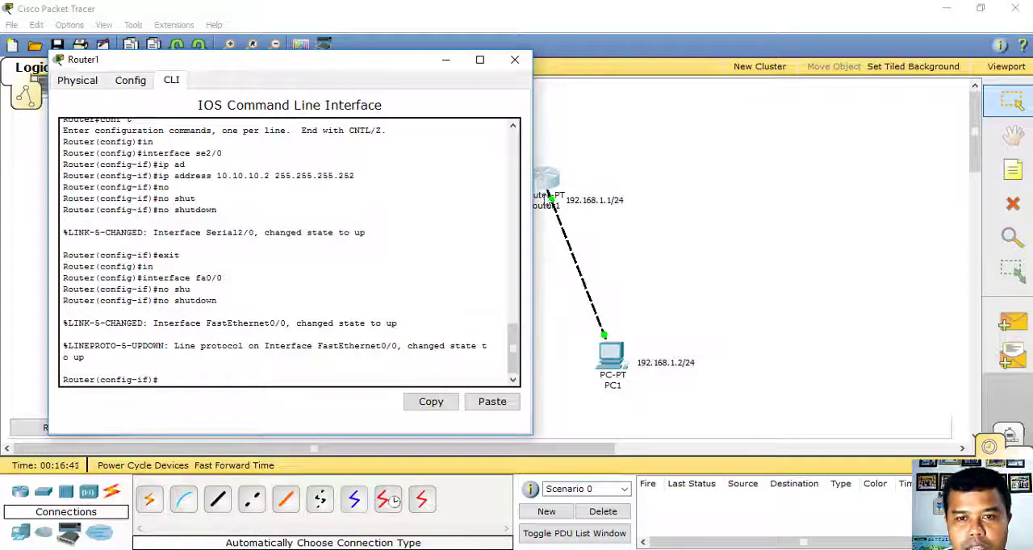
- Assign IP address 192.168.1.1 with mask 255.255.255.0 to Router1's fa0/0 and exit interface configuration mode
type("ip ad")
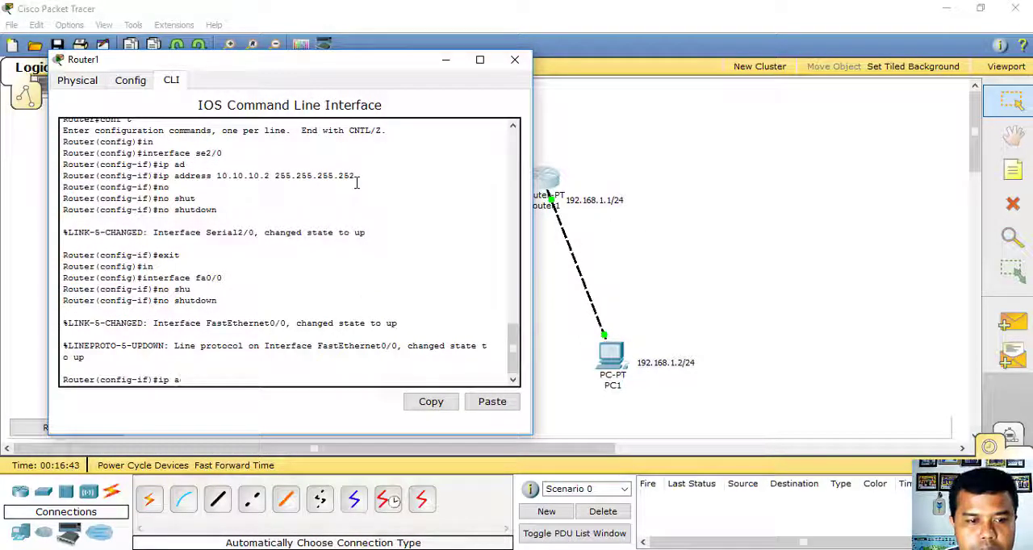
key("Tab")
type("address ")
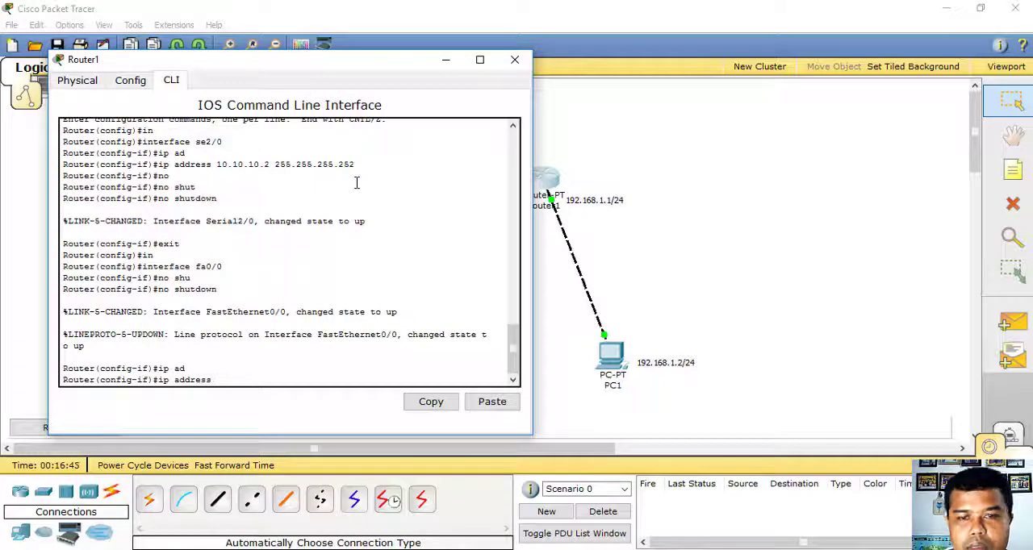
type("192.168")
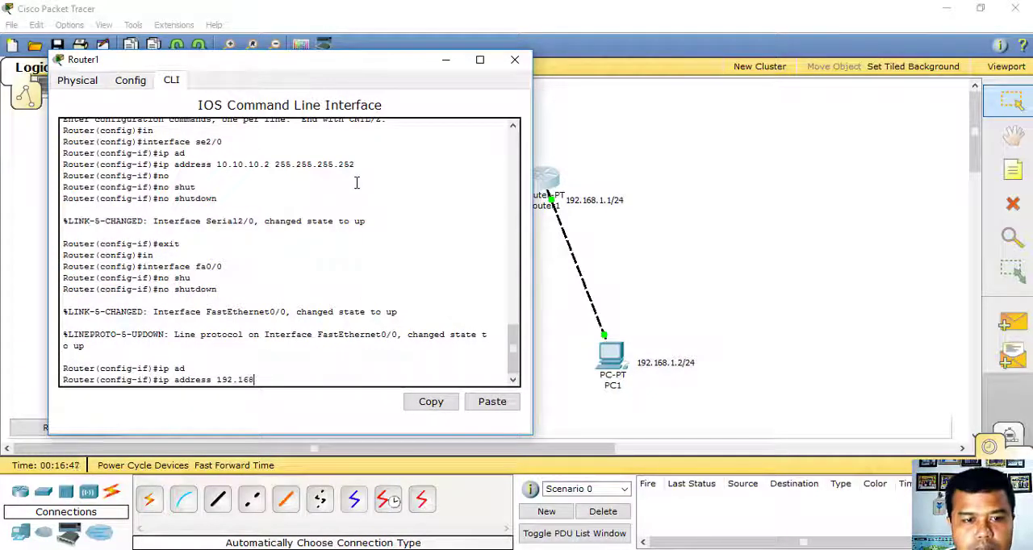
type(".1.1")
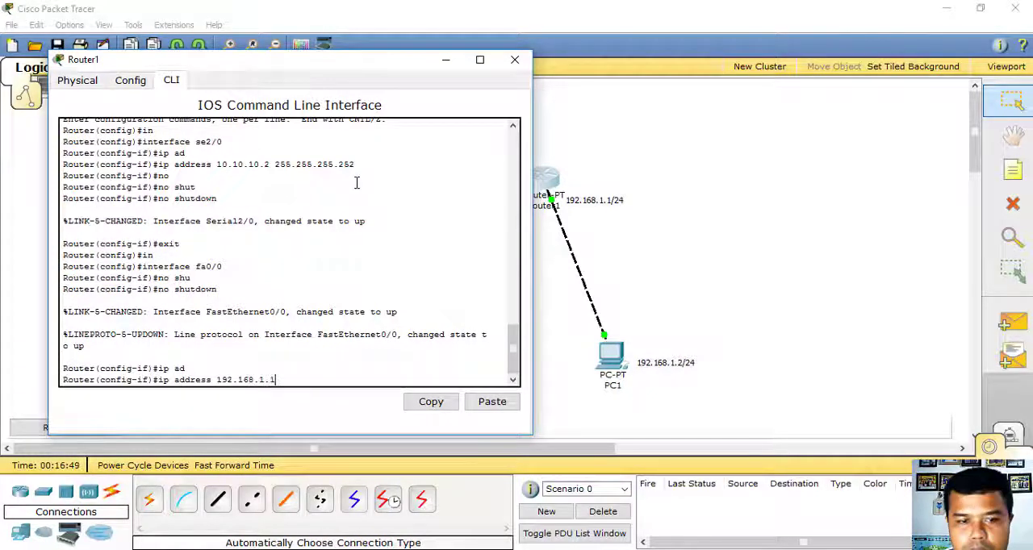
type(" 255.")
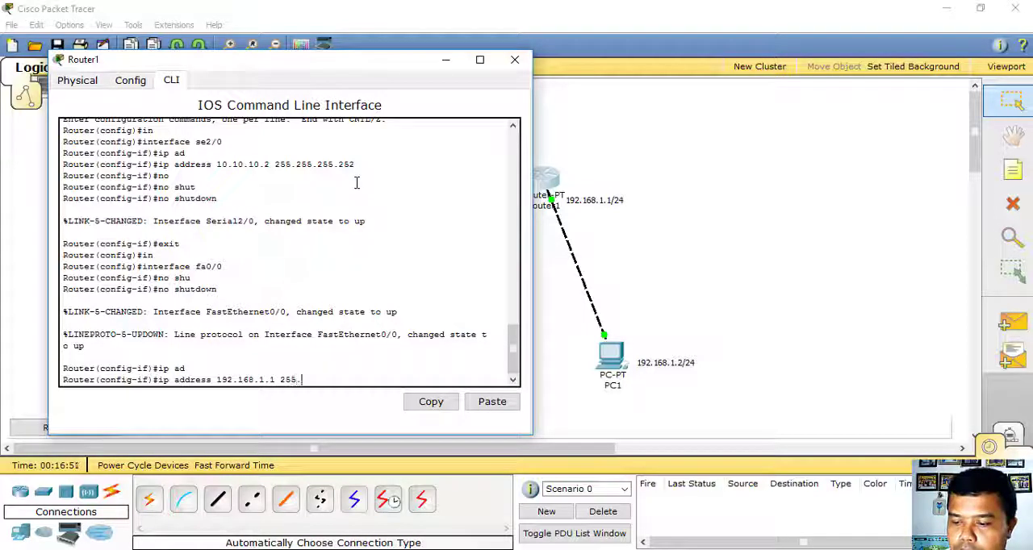
type("255.255.0")
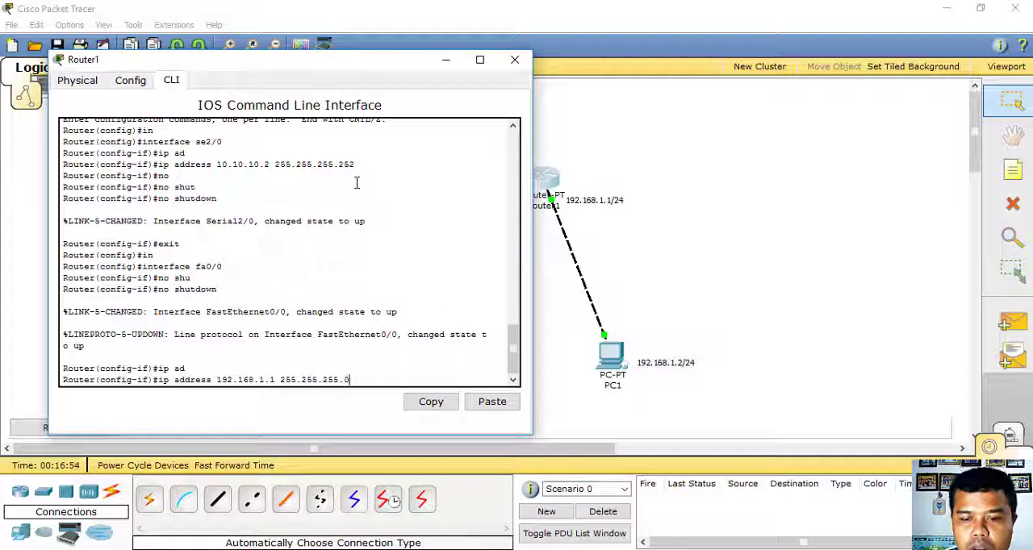
key("Return")
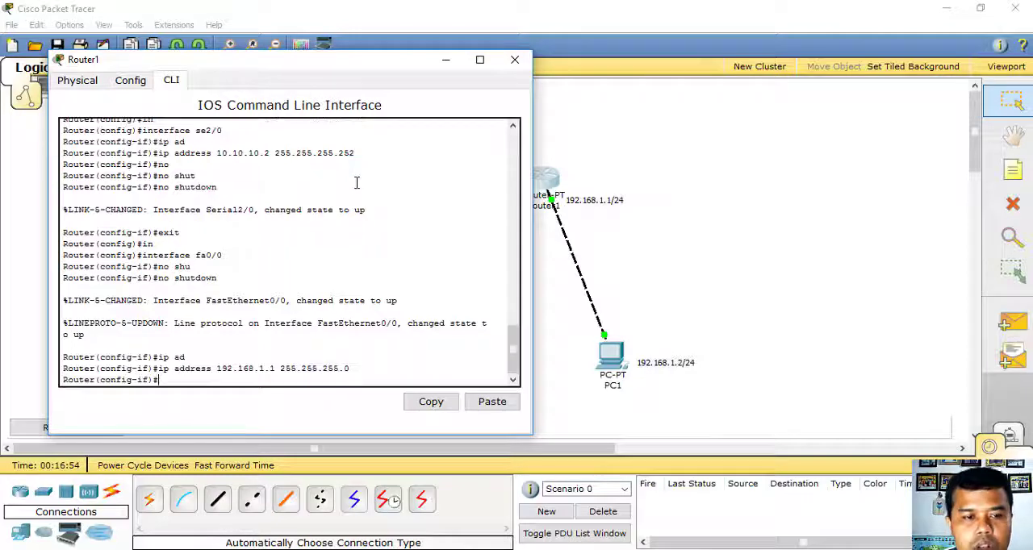
type("ex")
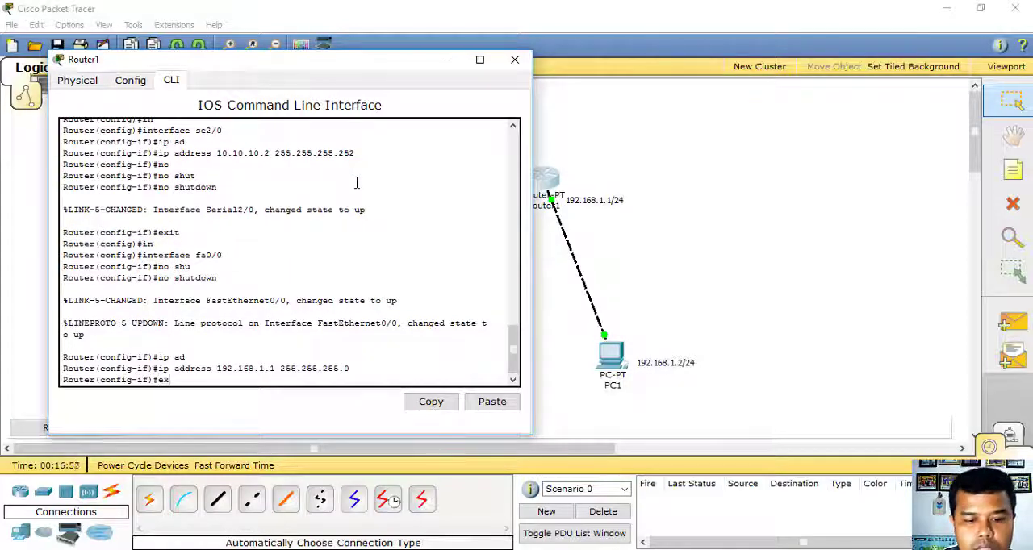
type("it")
key("Return")
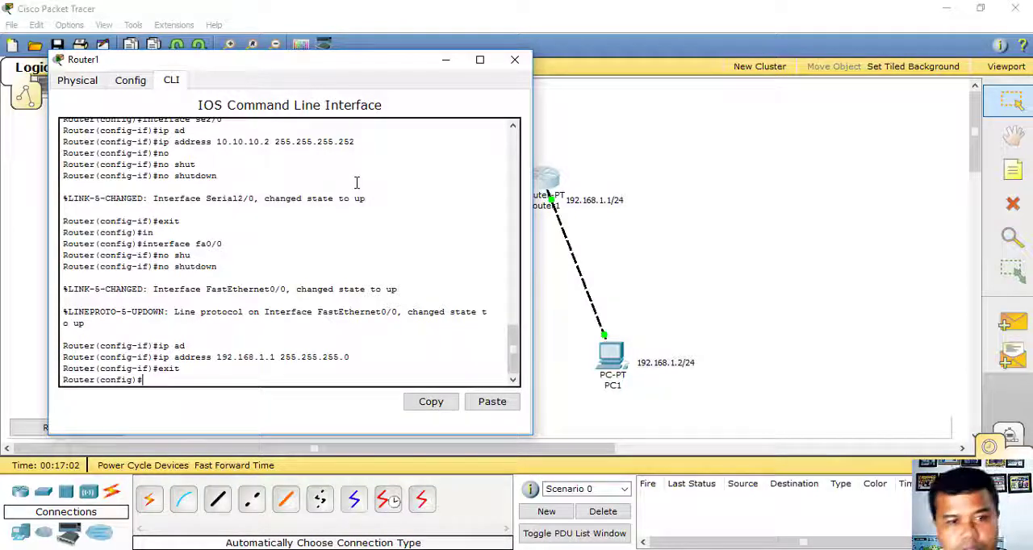
- Add a static route on Router1 to 172.16.0.0 255.255.255.0 via 10.10.10.1 and close the router's window
type("ip ro")
key("Tab")
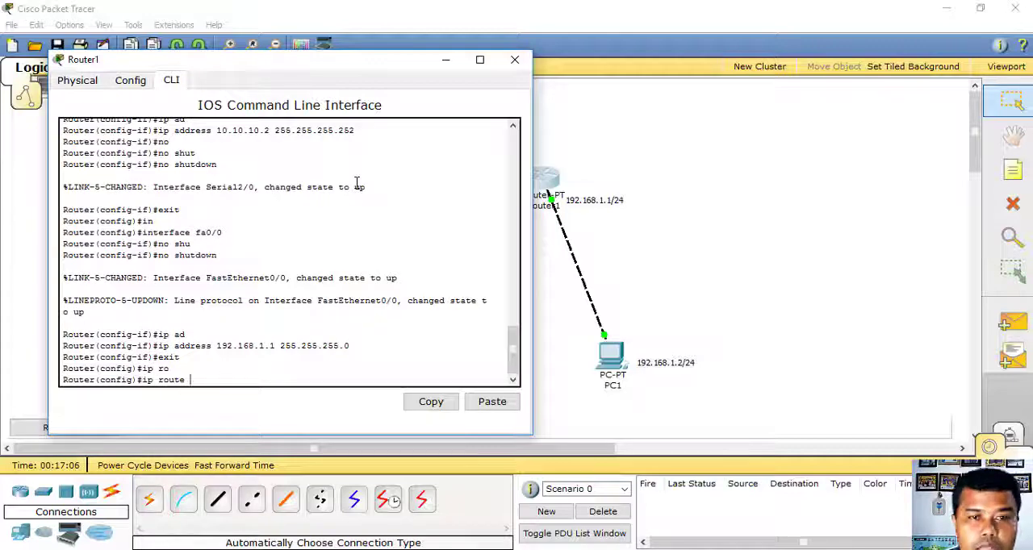
left_click_drag(349, 61, 961, 30)
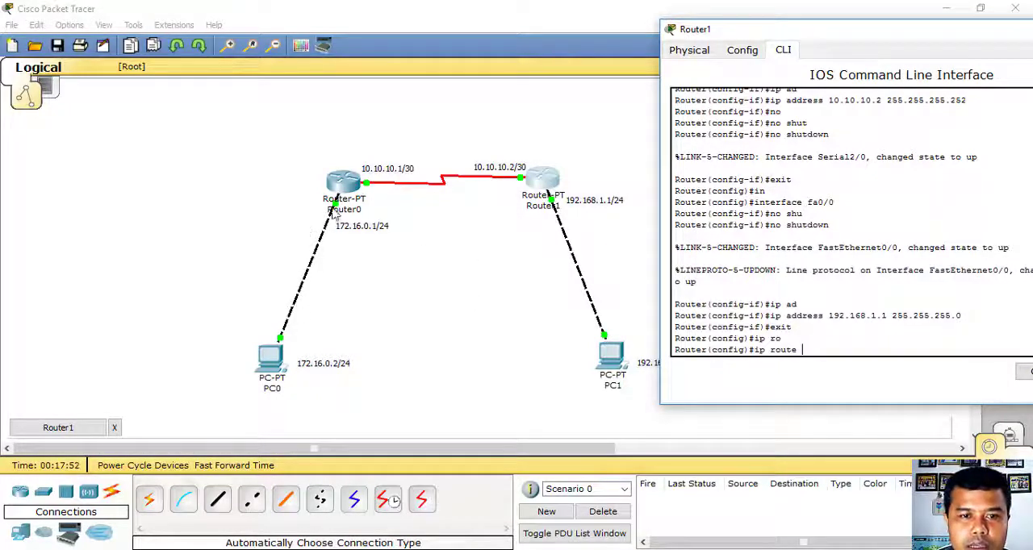
type("17")
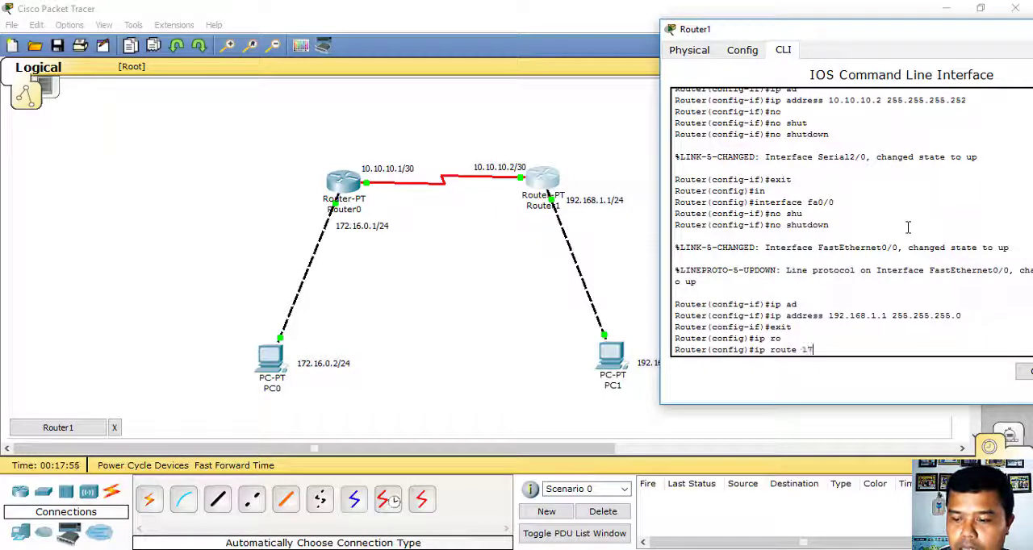
type("2.16.0")
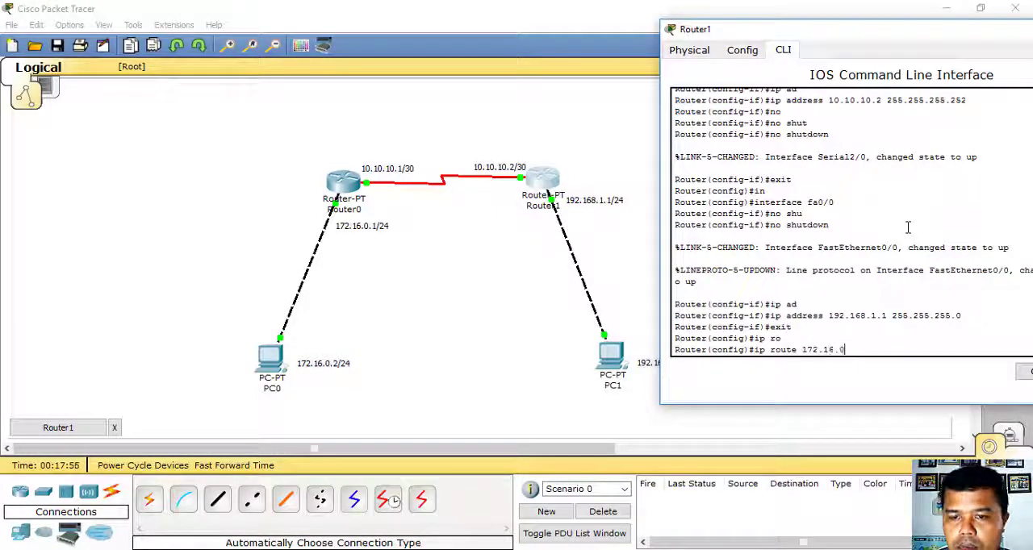
type(".0")
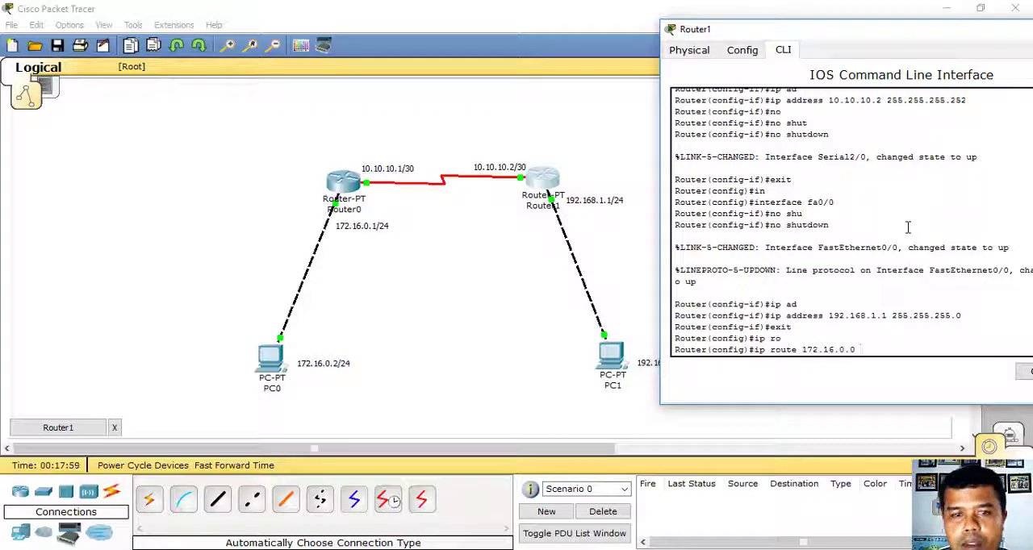
type(" 255.2")
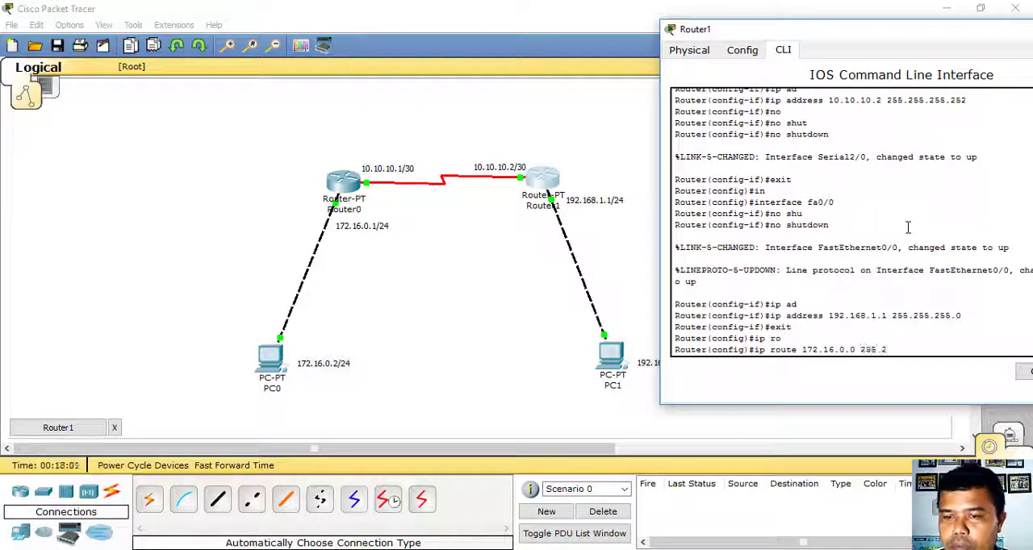
type("55.255.0")
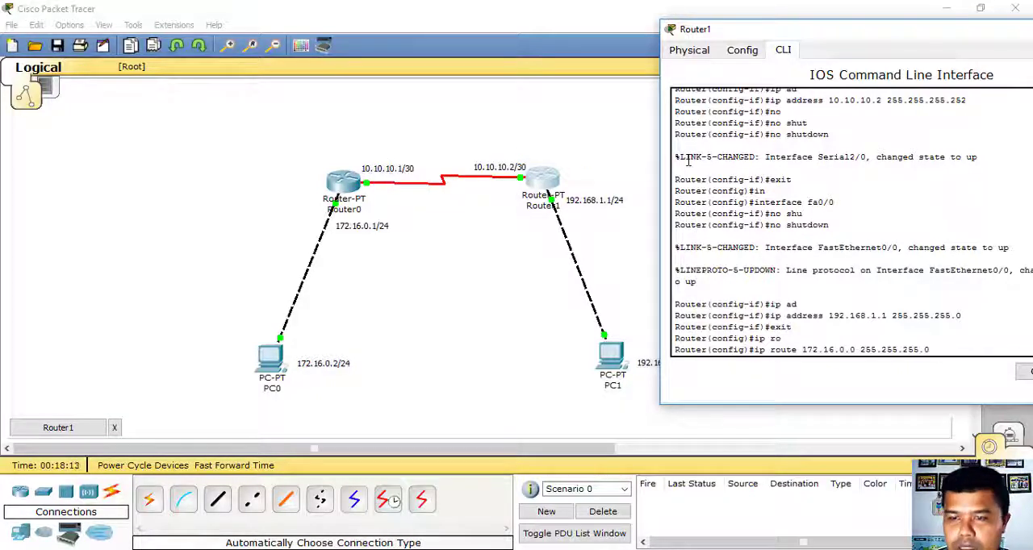
type("10.10.10.1")
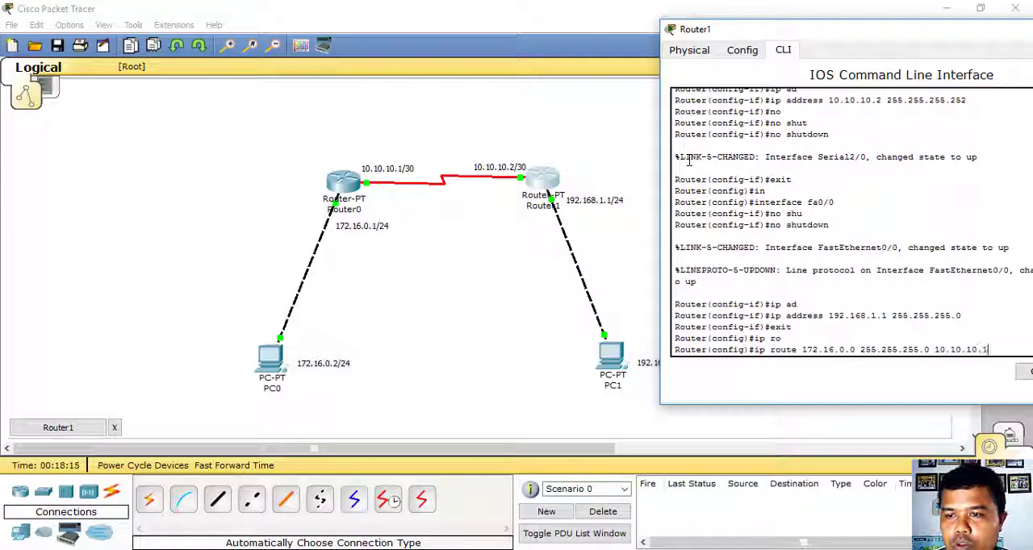
key("Return")
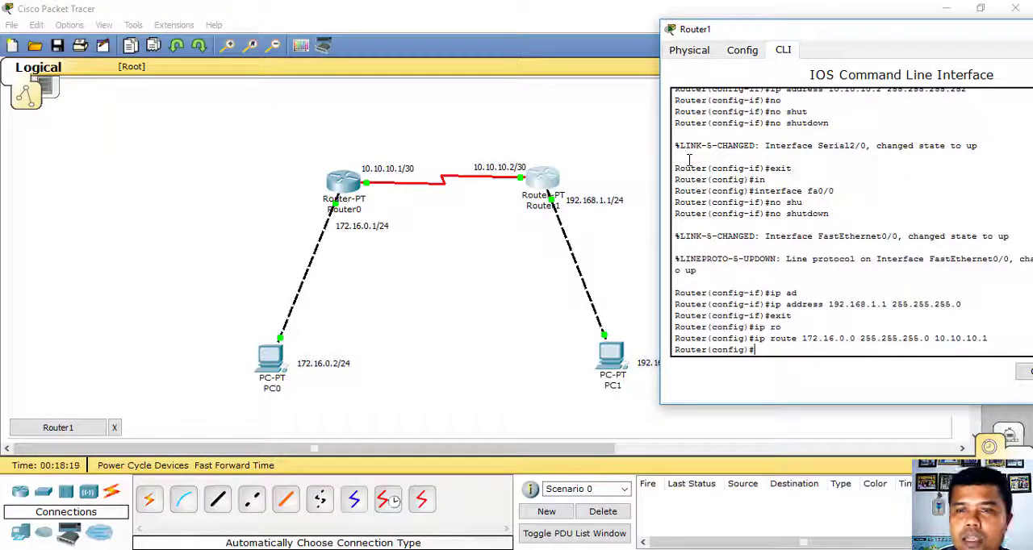
left_click_drag(847, 30, 704, 38)
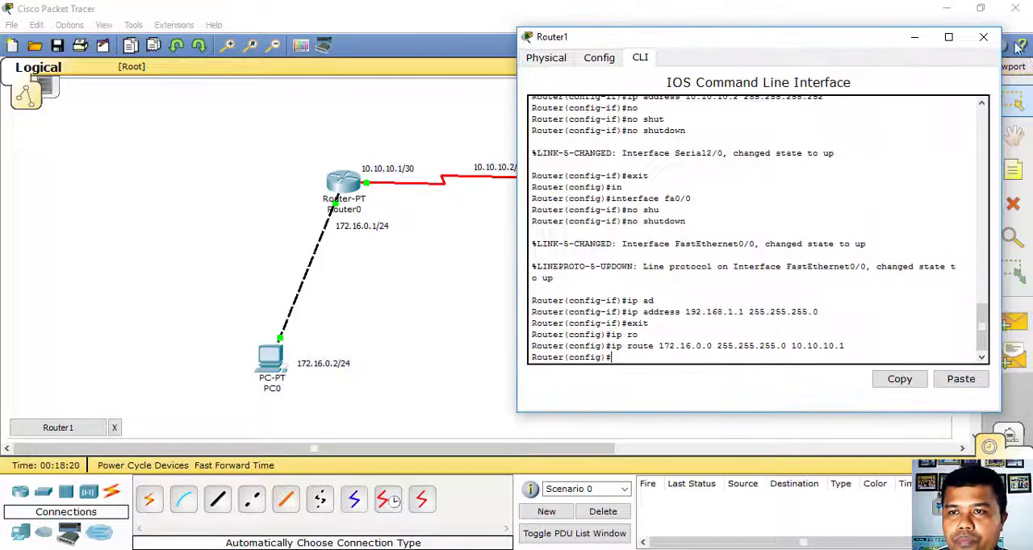
left_click(984, 37)
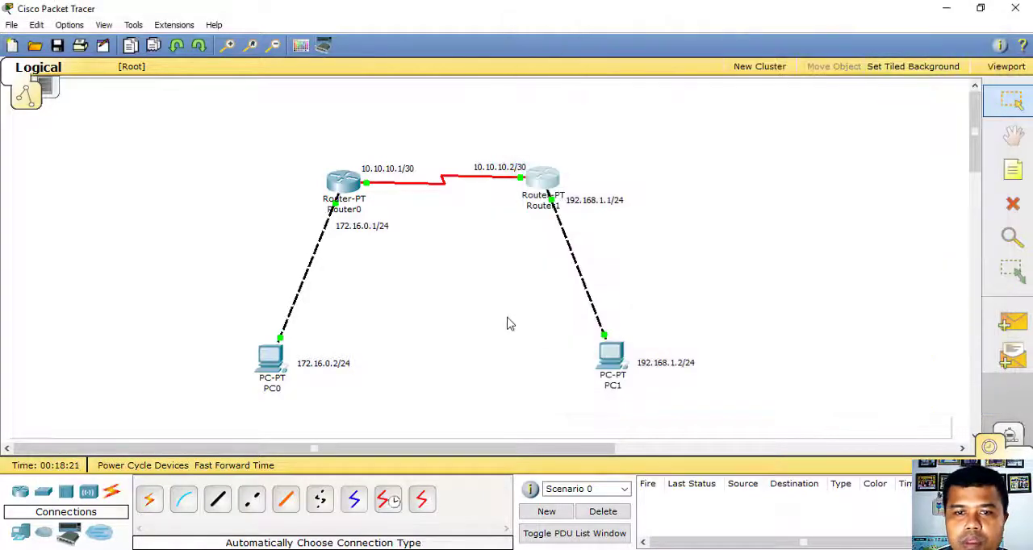
- Open PC0's IP configuration and assign it the static IP address 172.16.0.2
left_click(277, 368)
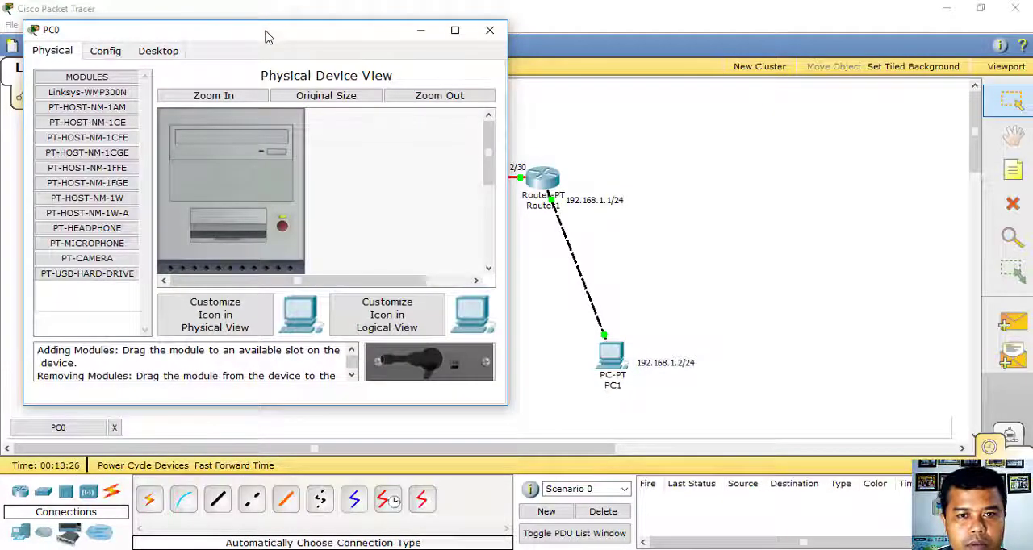
left_click(167, 53)
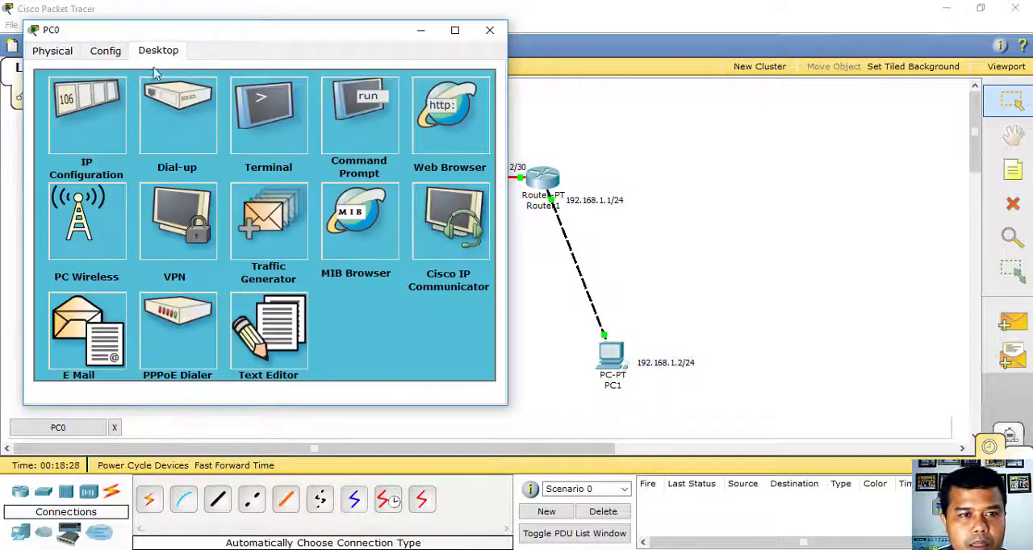
left_click(103, 126)
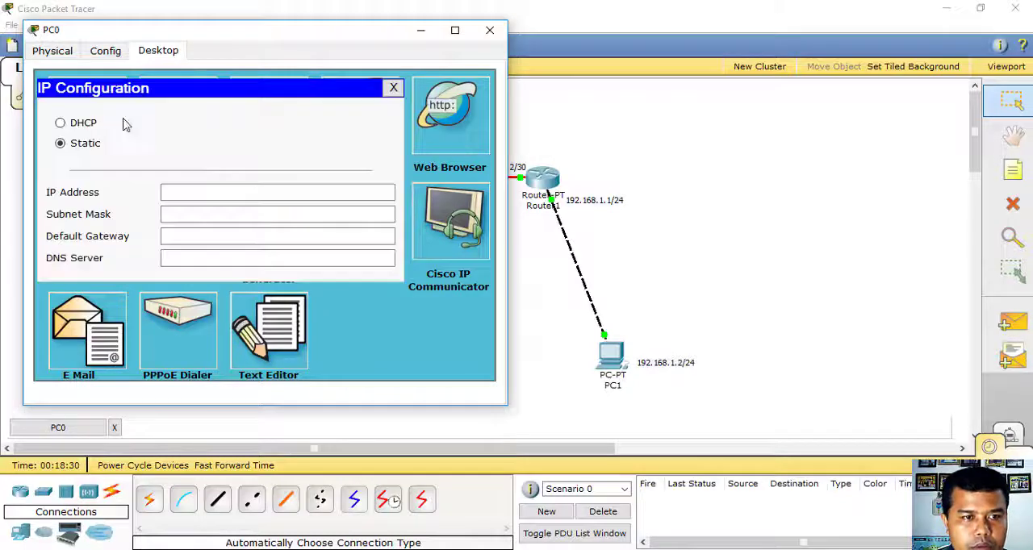
left_click_drag(282, 37, 655, 18)
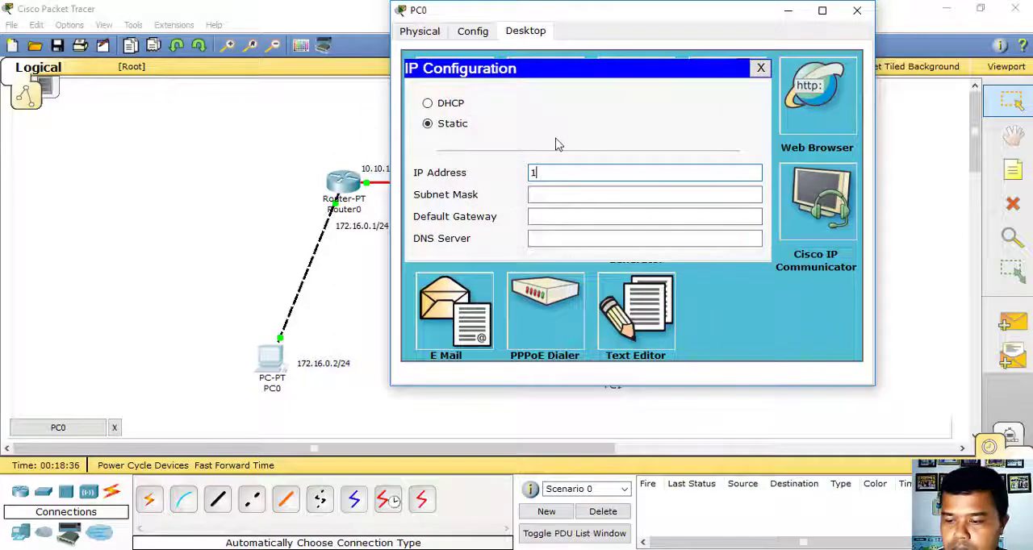
type("72.16.0.")
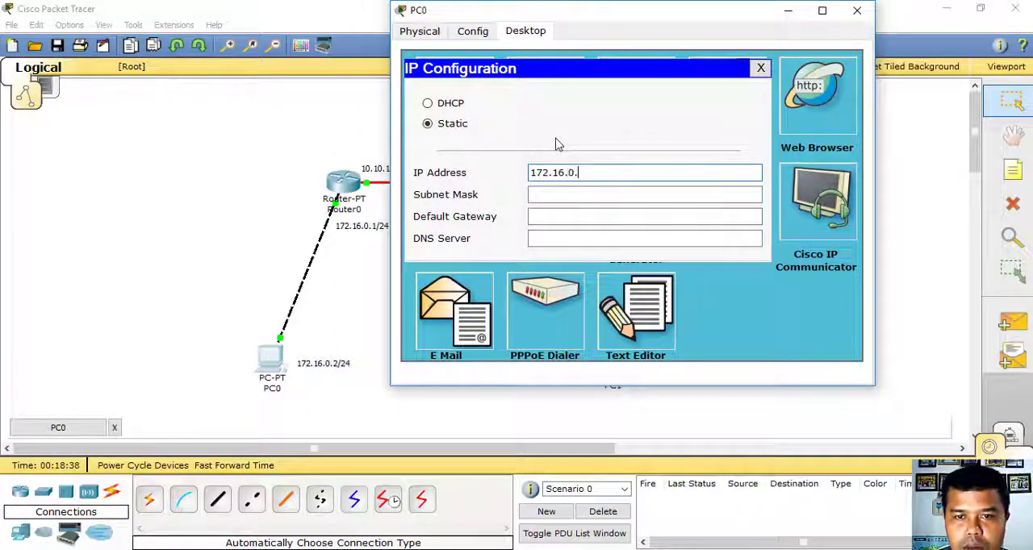
type("2")
key("Tab")
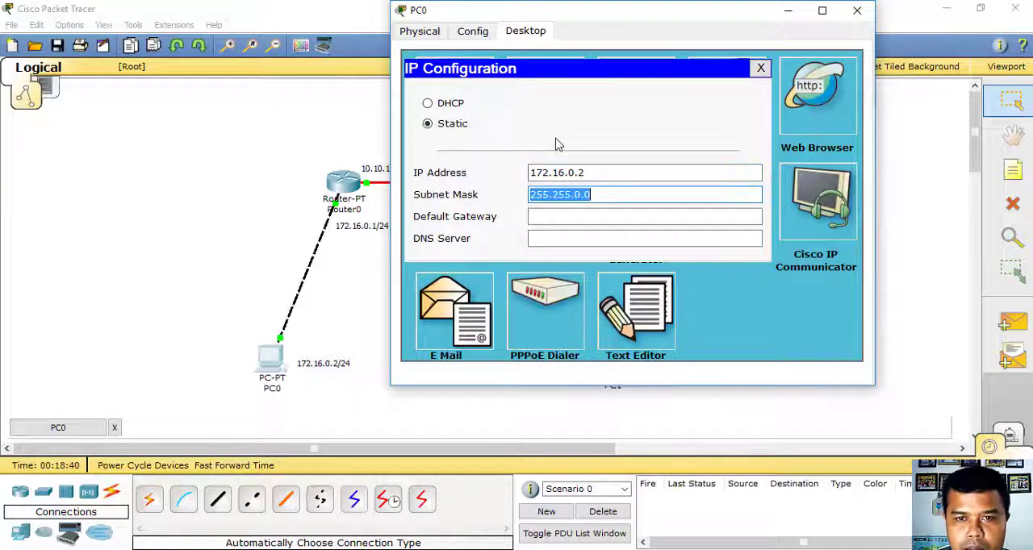
- Change PC0's subnet mask to 255.255.255.0
left_click(575, 196)
type("2")
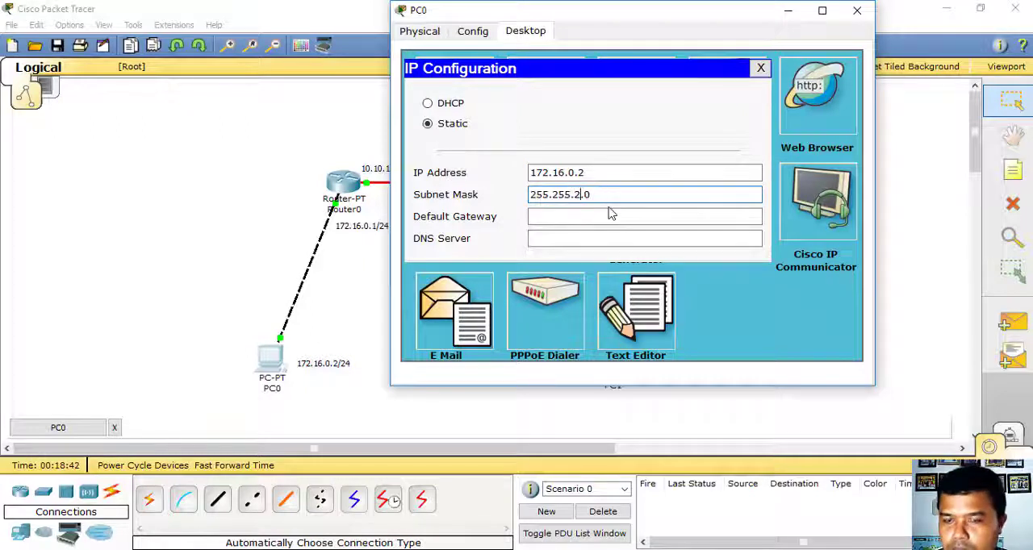
type("55")
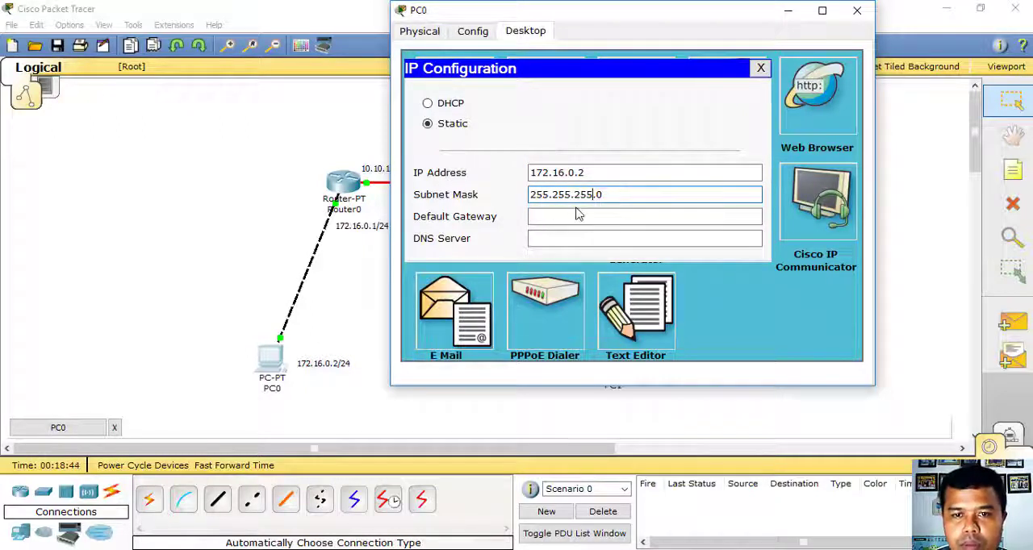
- Set PC0's default gateway to 172.16.0.1 and close its configuration window
left_click(576, 212)
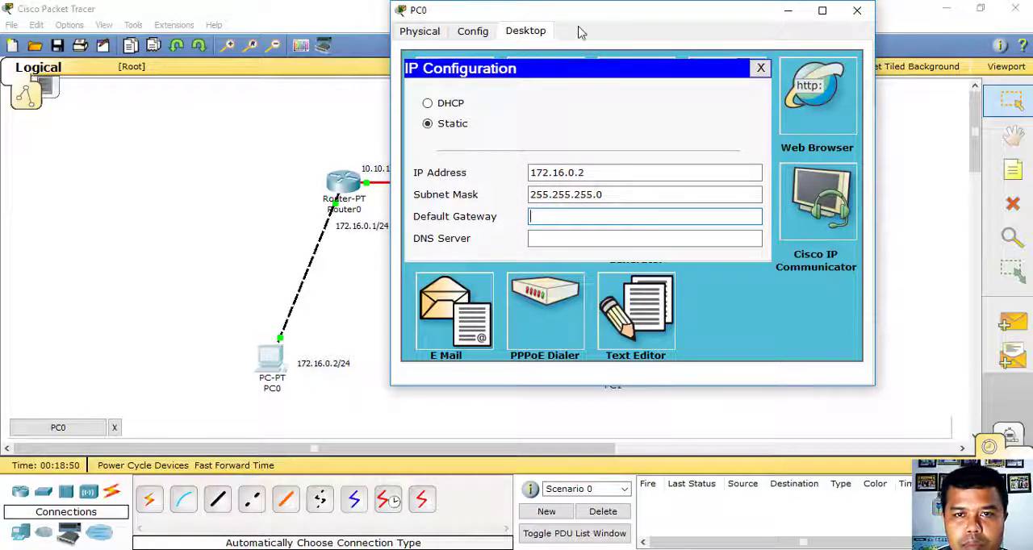
left_click_drag(578, 12, 613, 12)
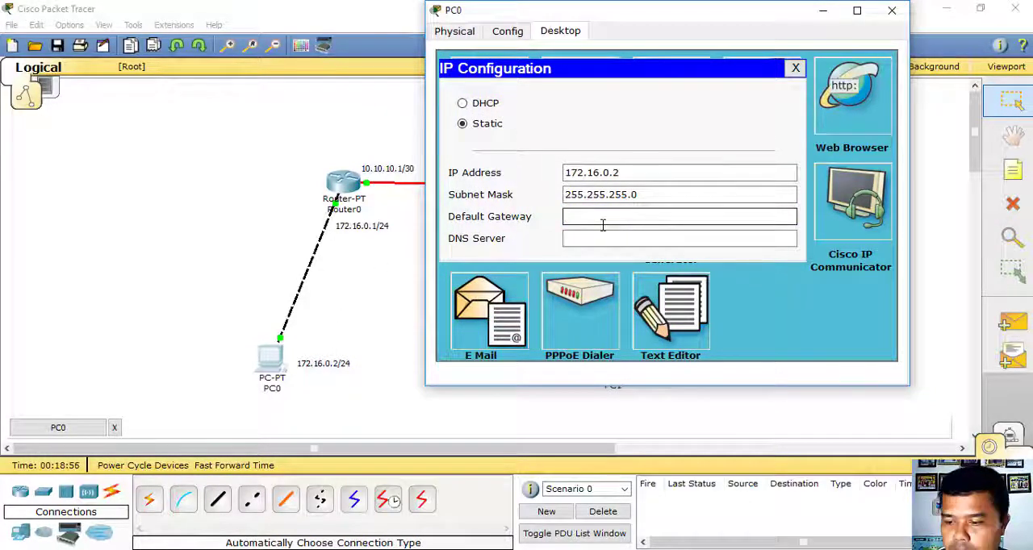
type("172.16.0.1")
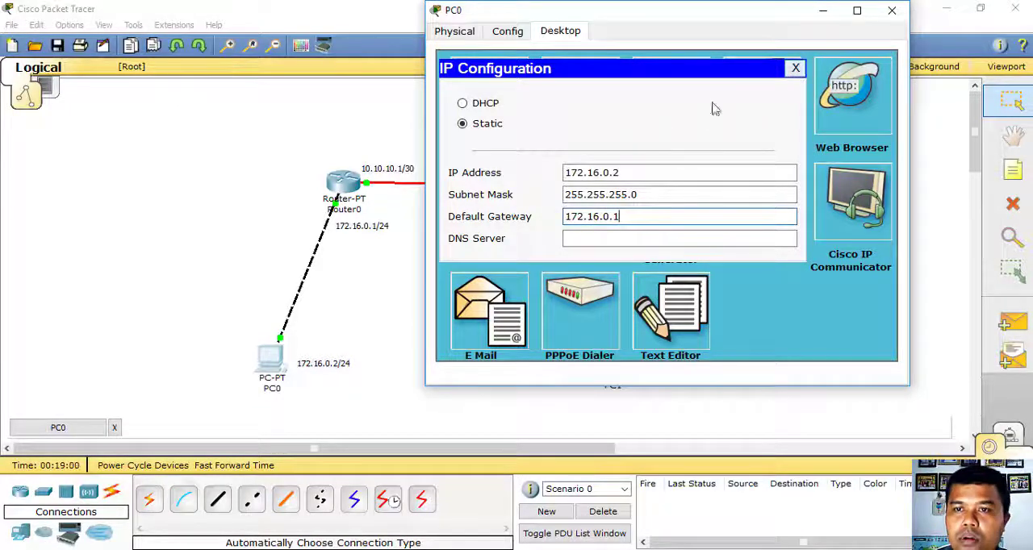
left_click(795, 68)
left_click(892, 11)
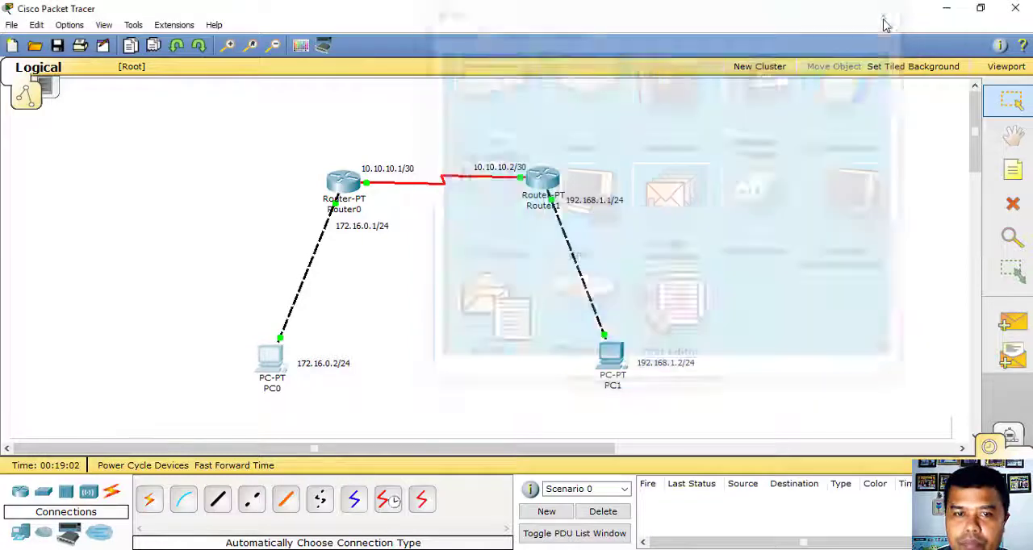
- Open PC1's IP configuration and assign static IP address 192.168.1.2 with the default subnet mask 255.255.255.0
left_click(614, 359)
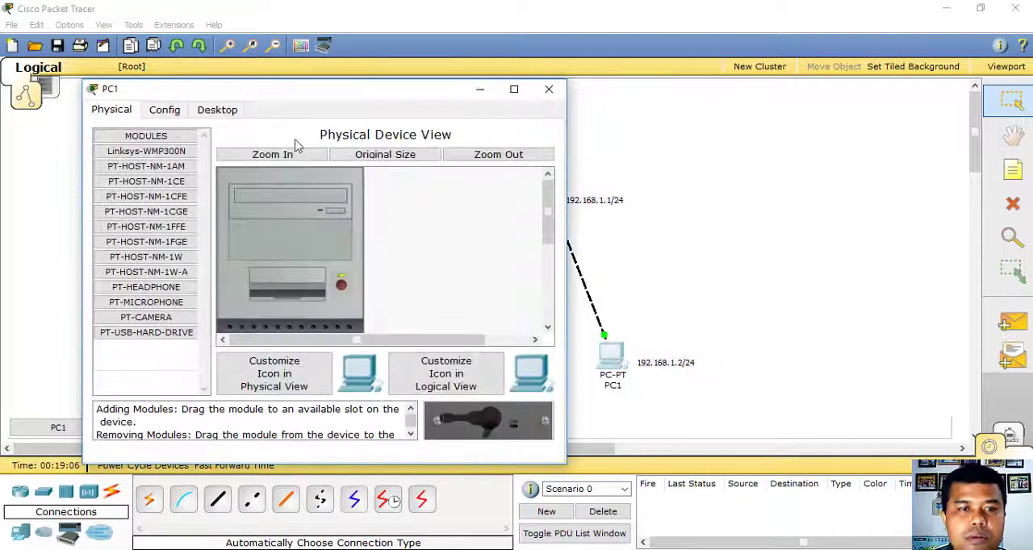
left_click(218, 113)
left_click(174, 178)
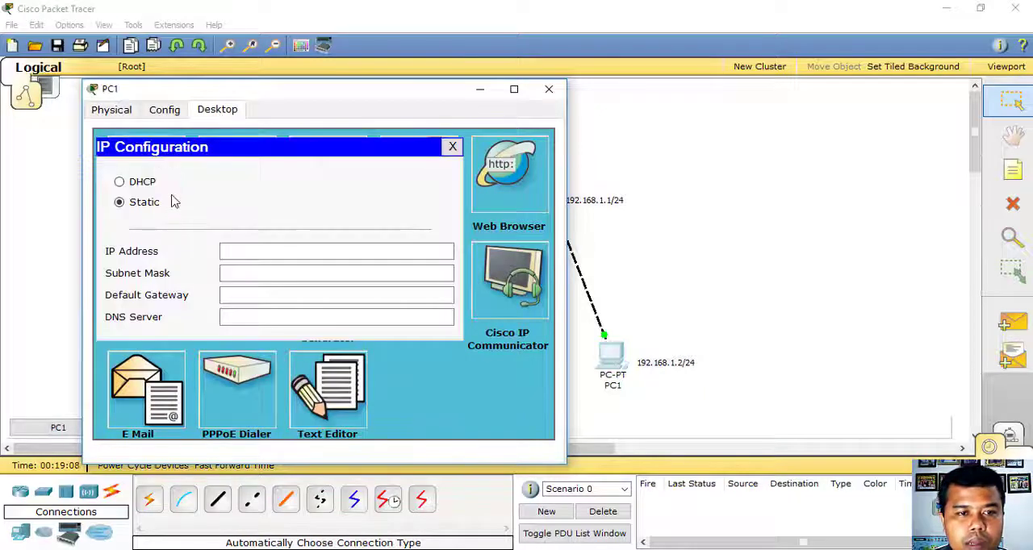
left_click(298, 247)
type("192.168.1.2")
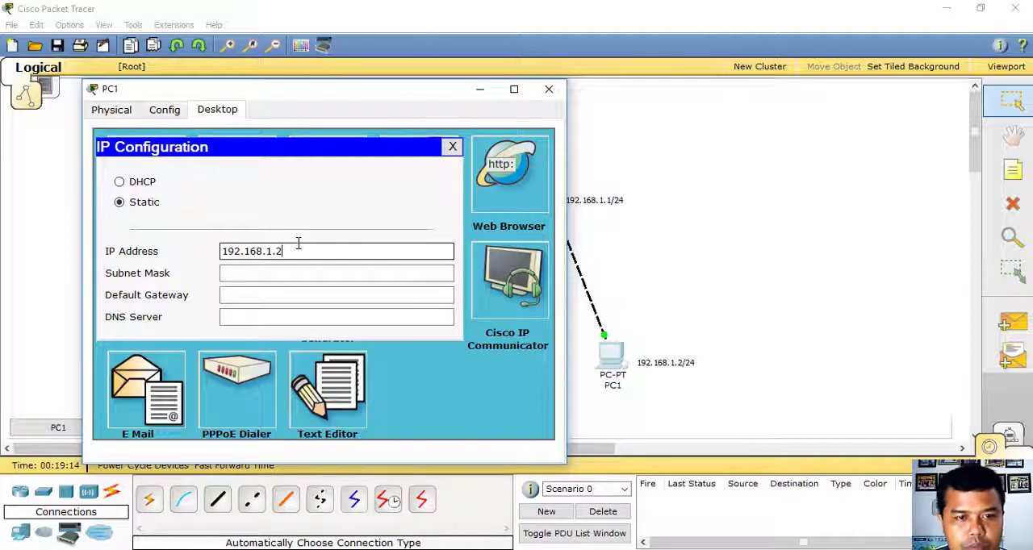
key("Tab")
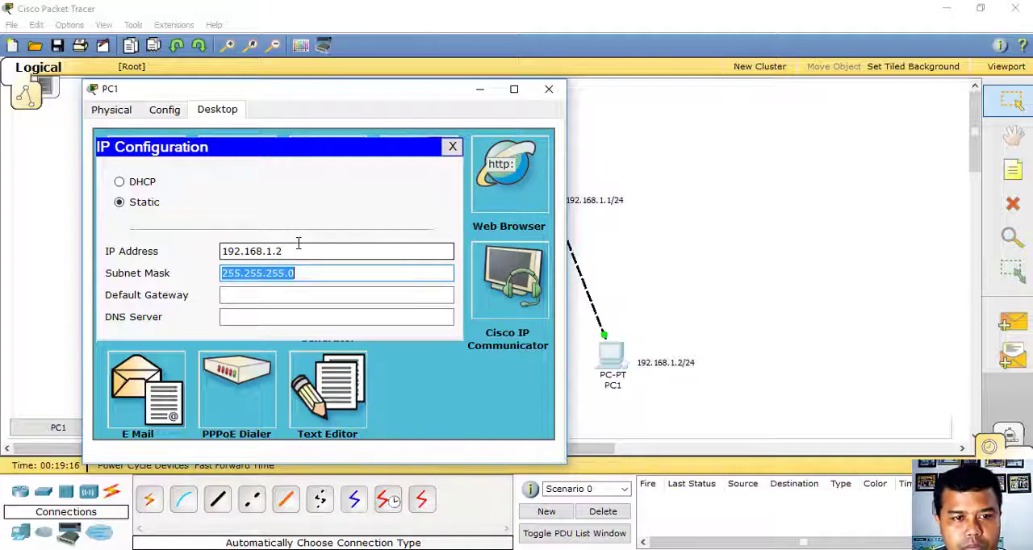
- Set PC1's default gateway to 192.168.1.1 and close its configuration window
key("Tab")
type("192")
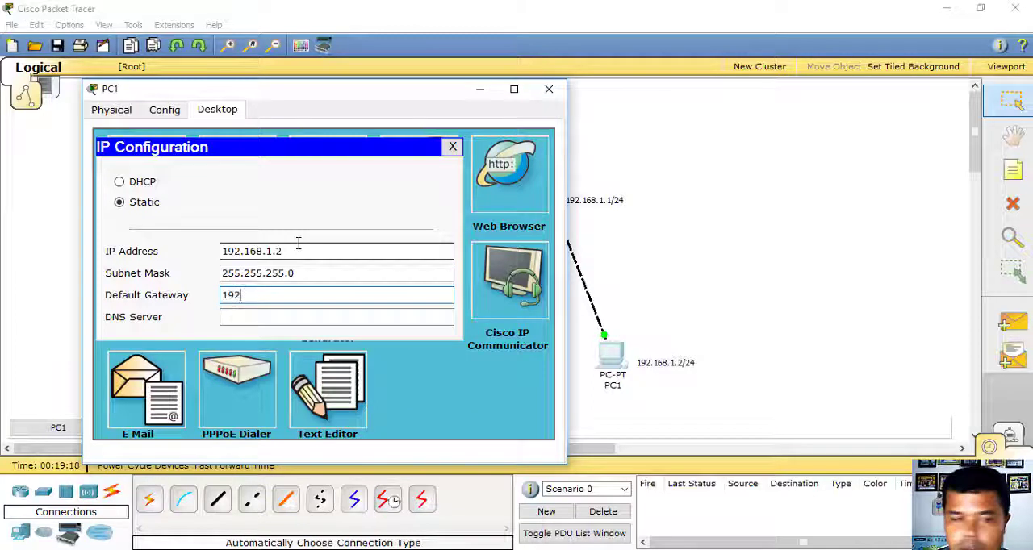
type(".168.")
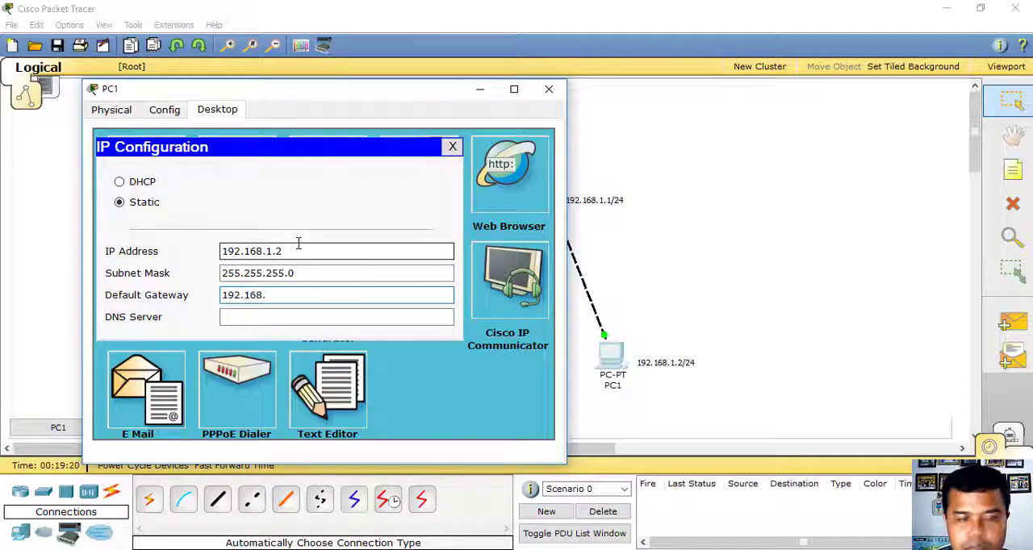
type("1.")
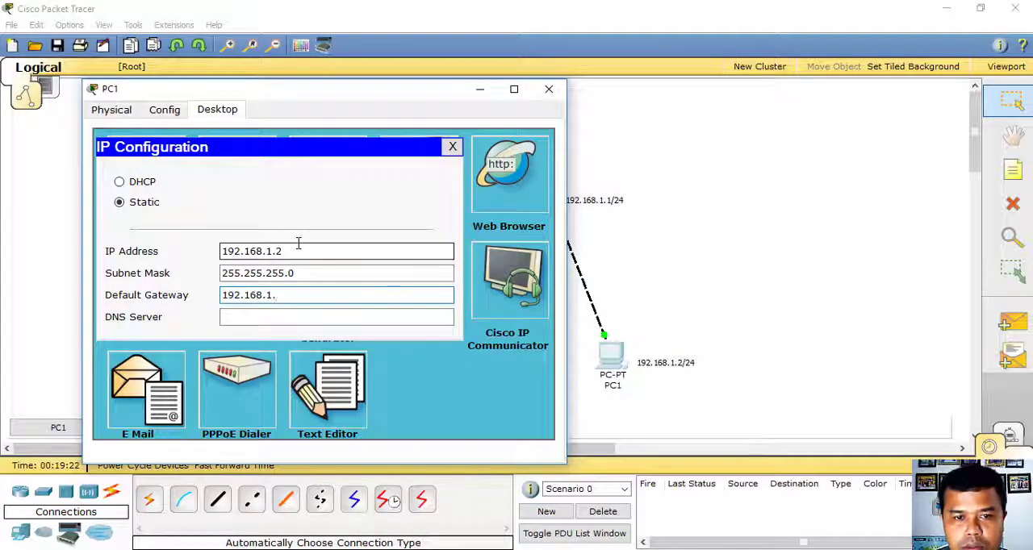
type("1")
left_click(452, 147)
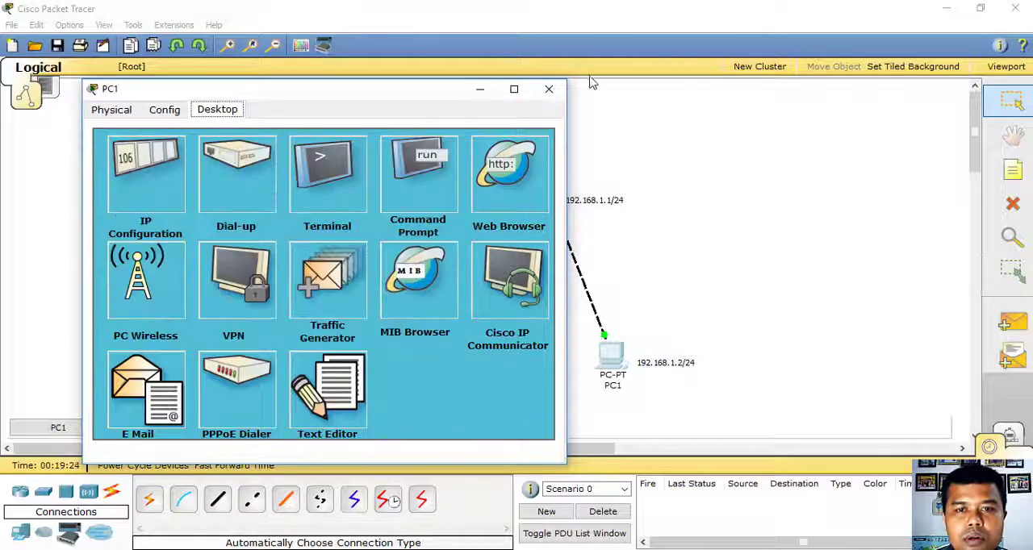
left_click(549, 91)
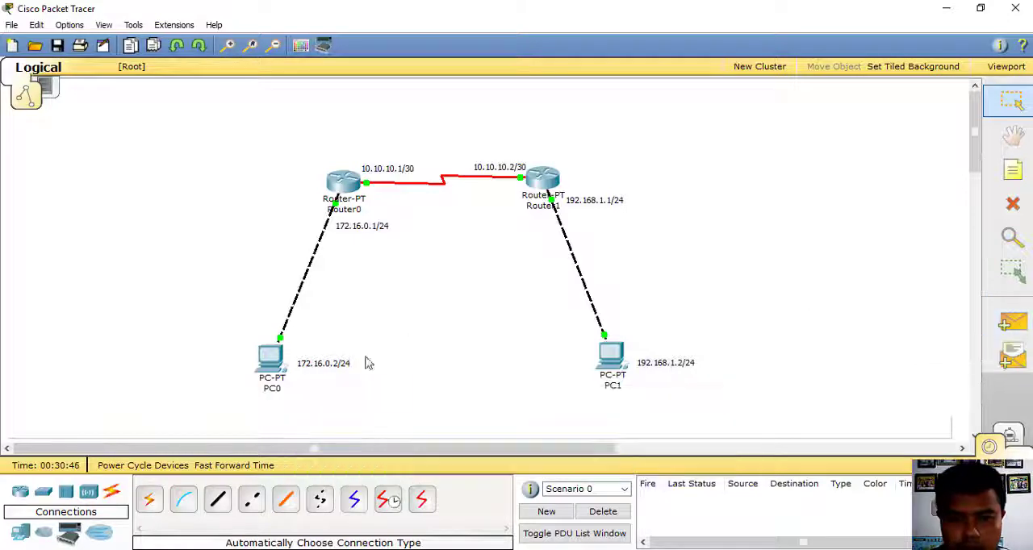
- Send a simple PDU from PC0 to PC1 to test connectivity between the two networks
mouse_move(614, 360)
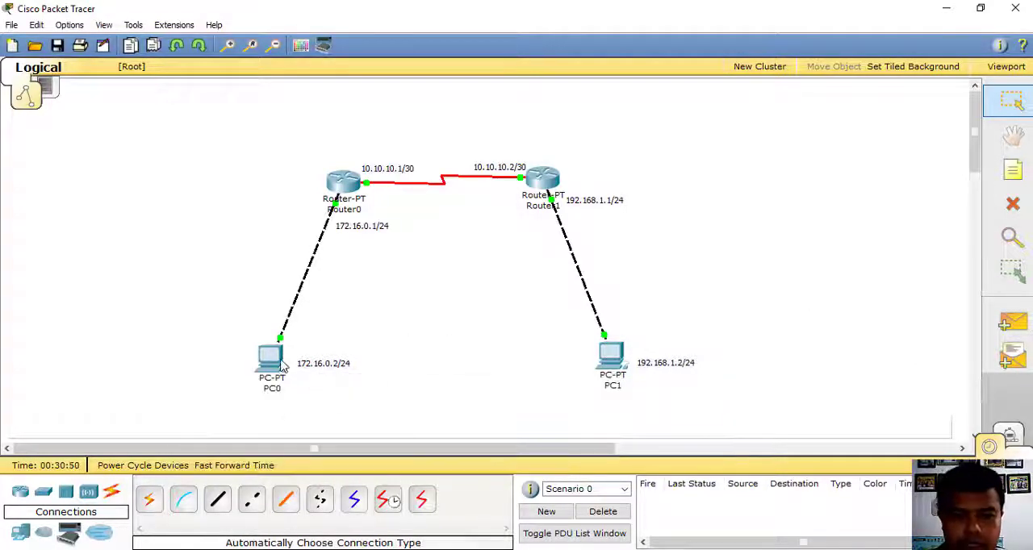
left_click(1013, 323)
left_click(273, 359)
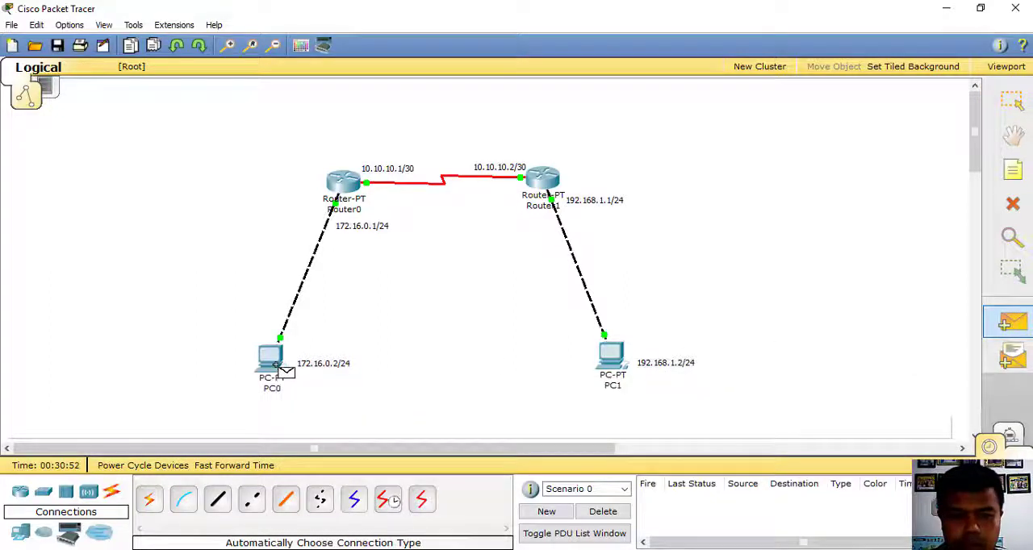
left_click(607, 356)
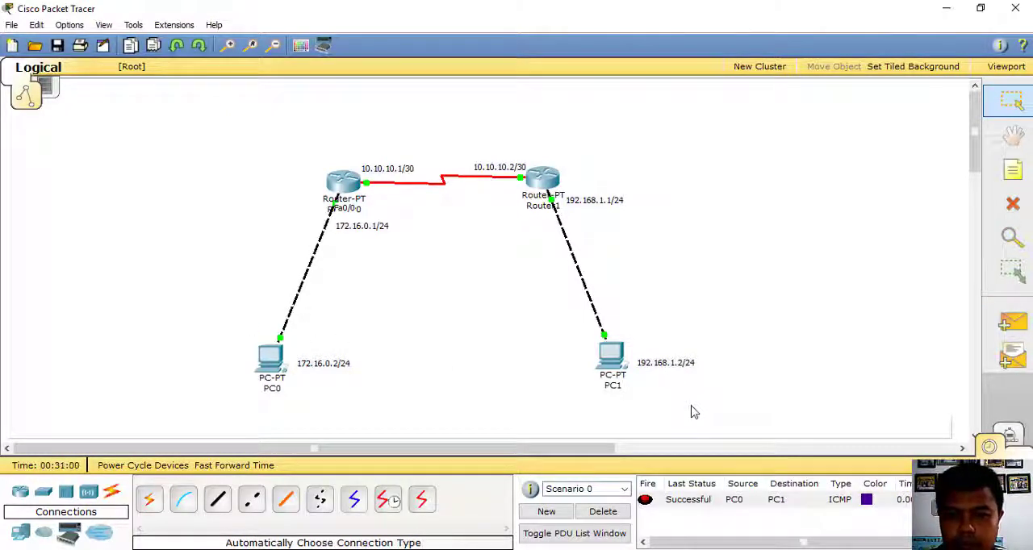
- Send a simple PDU from PC1 back to PC0 to test the return direction
left_click(1025, 323)
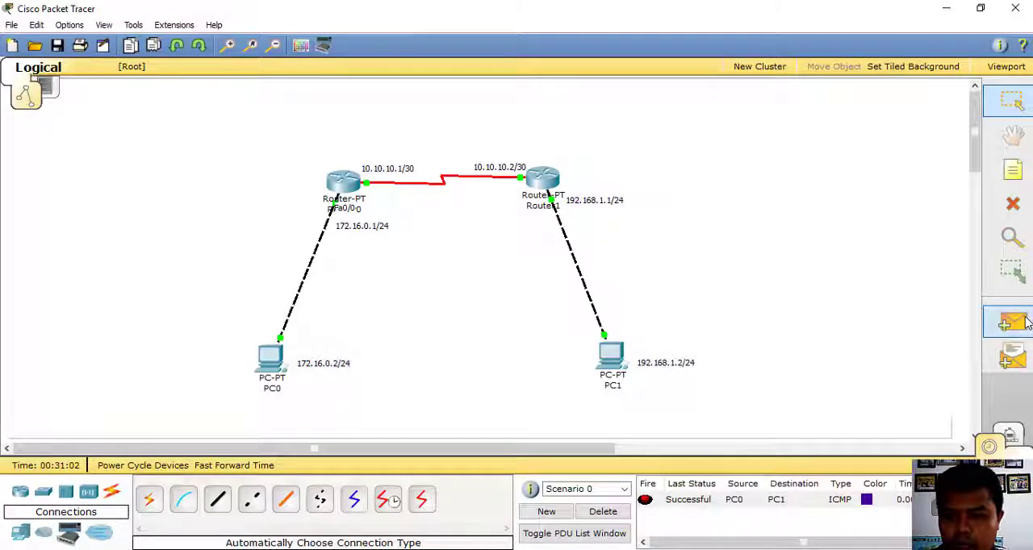
left_click(611, 361)
left_click(272, 359)
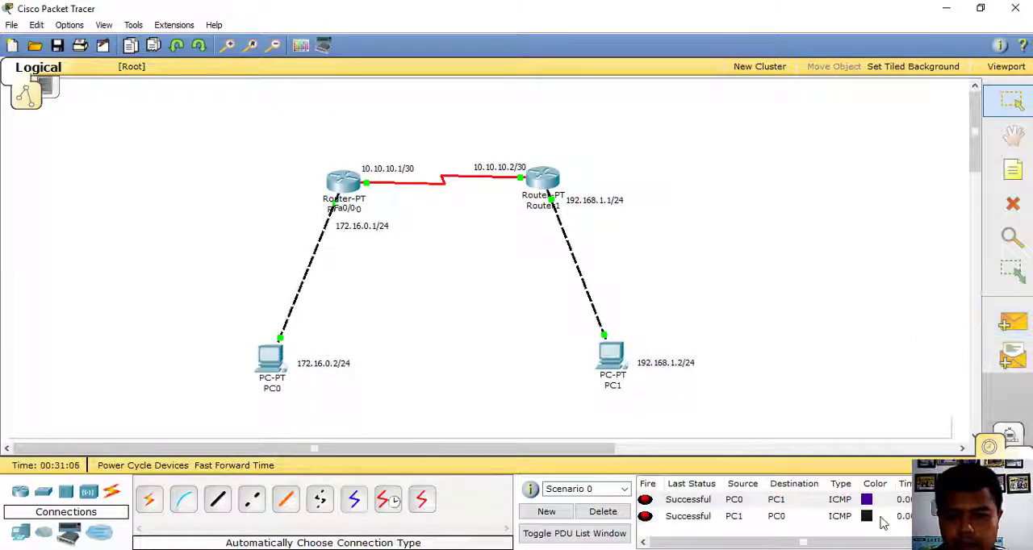